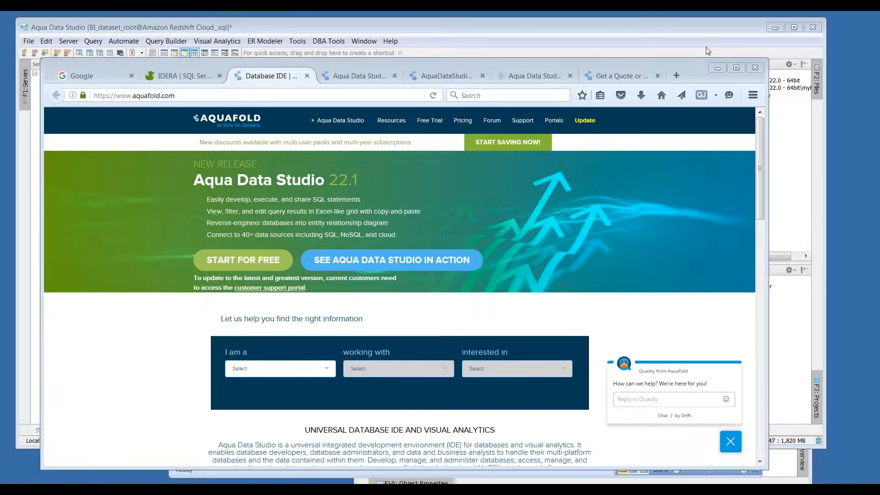
Switch to Aqua Data Studio and open its About information to view the version and licence details
click(628, 33)
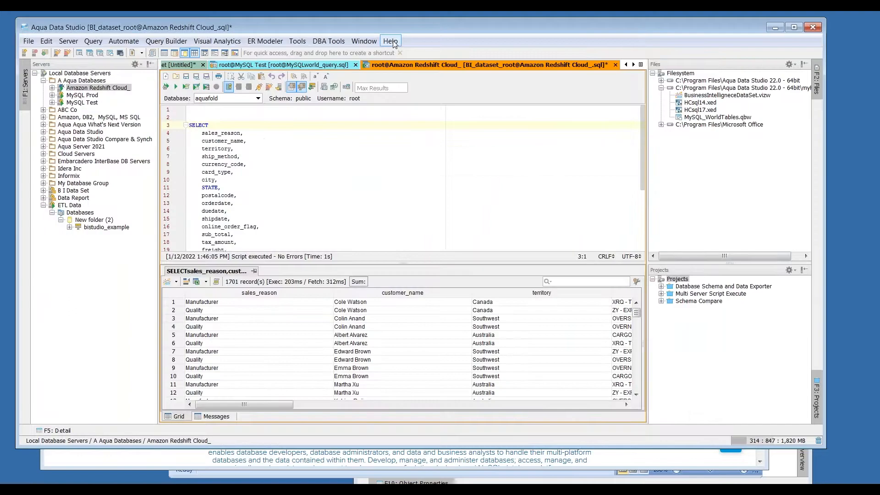
click(390, 41)
click(445, 195)
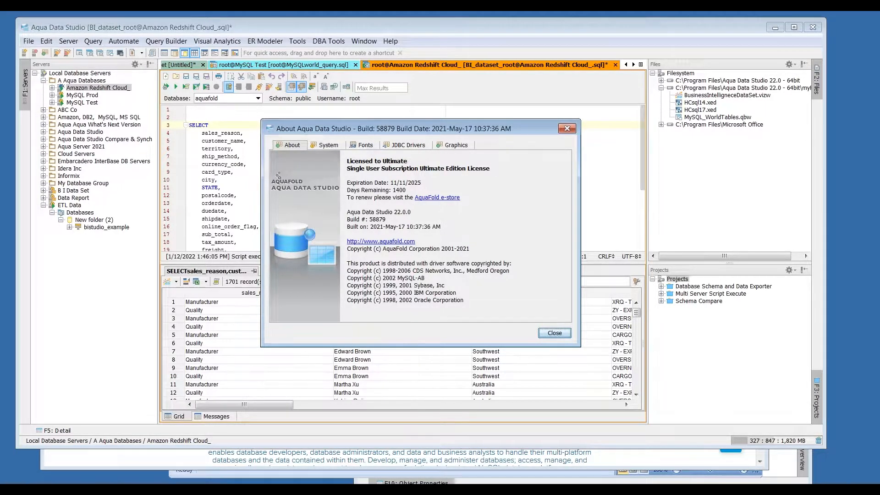
Switch to the browser and review the AquaFold home page, highlighting the "Universal Database IDE and Visual Analytics" heading and continuing to the footer links
click(158, 455)
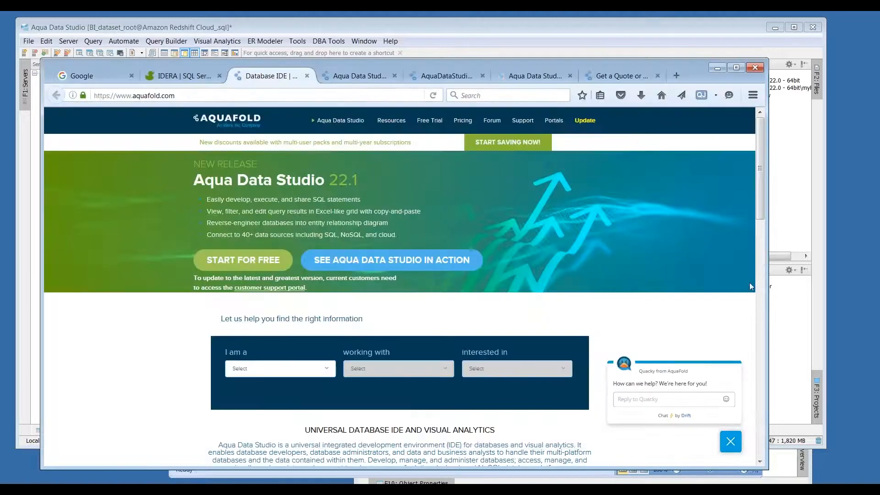
scroll(720, 213, down, 3)
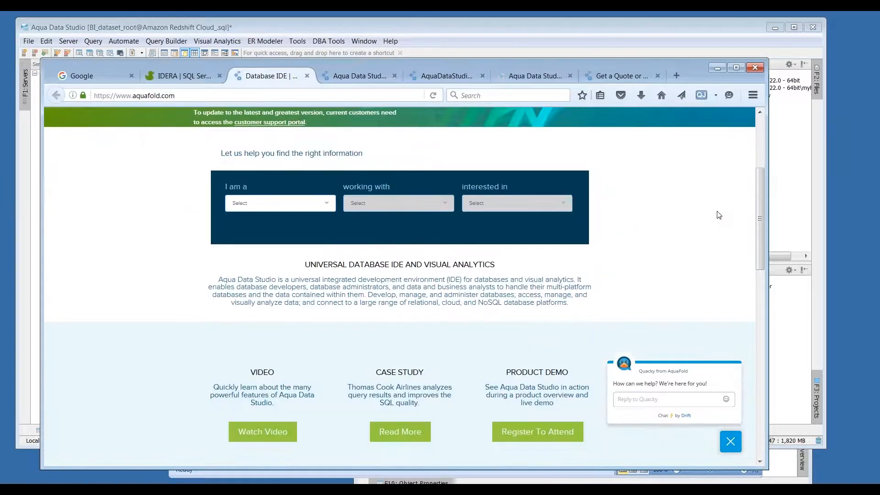
scroll(697, 252, down, 1)
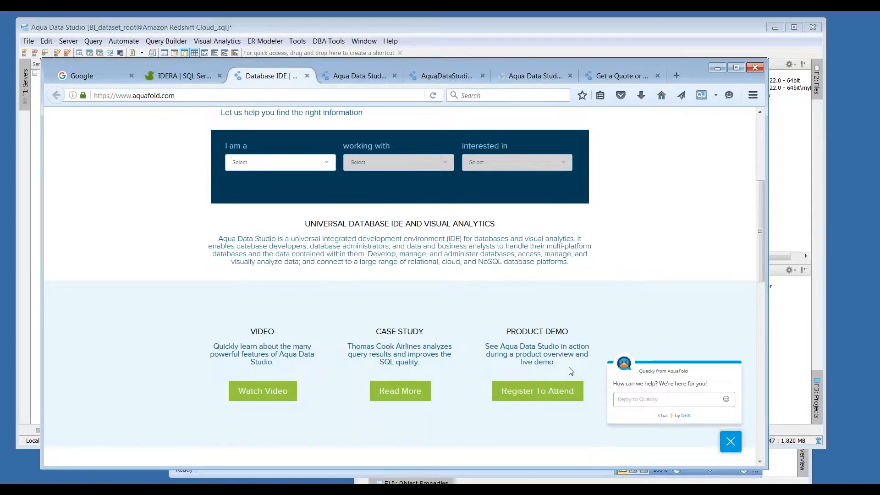
drag(307, 223, 495, 225)
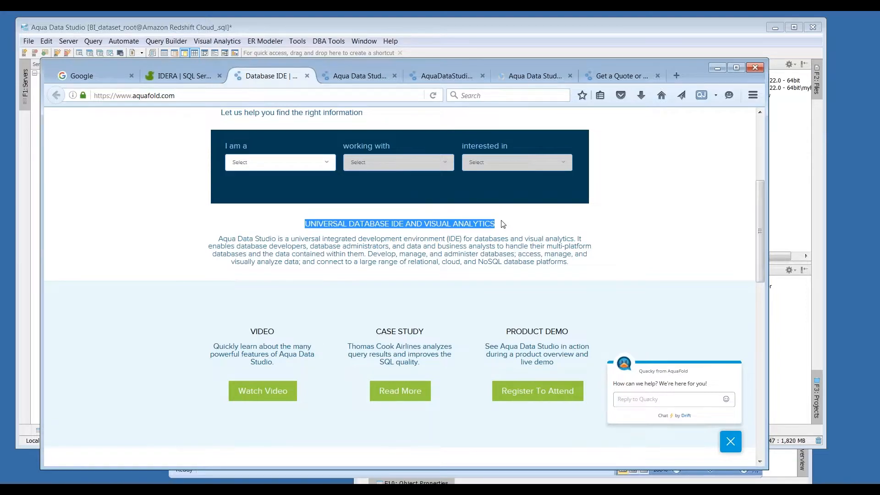
click(531, 224)
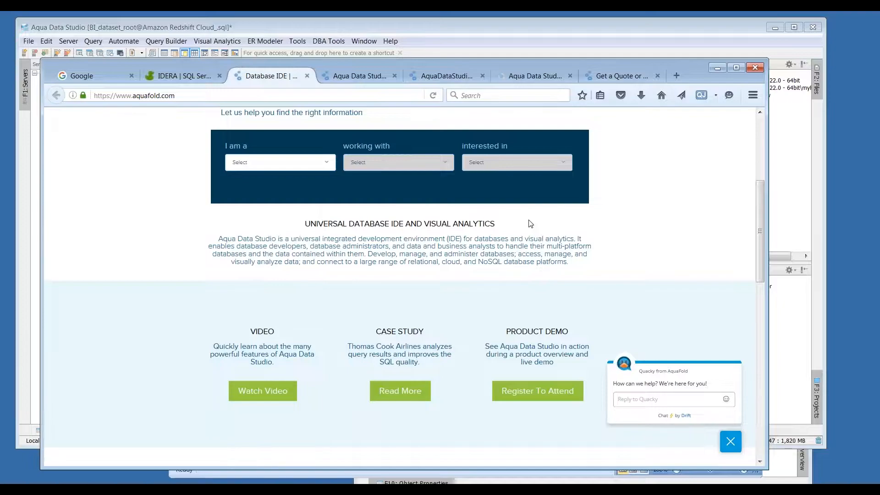
scroll(536, 250, down, 3)
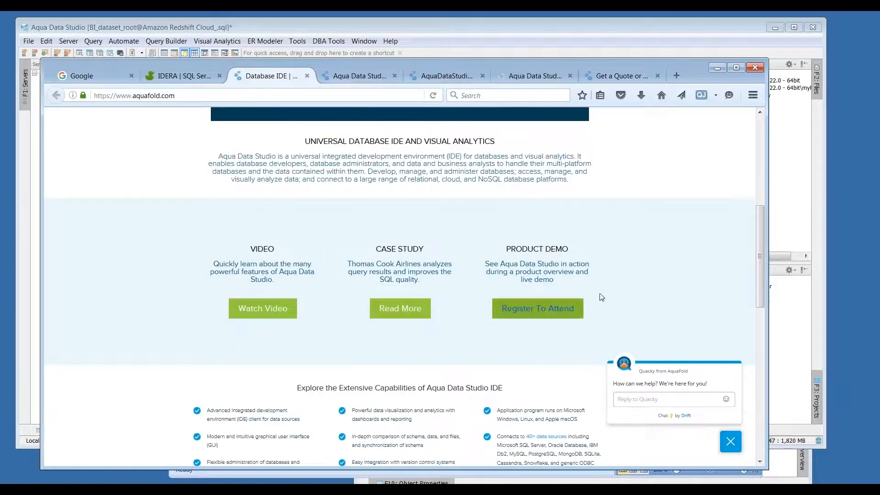
scroll(619, 295, up, 10)
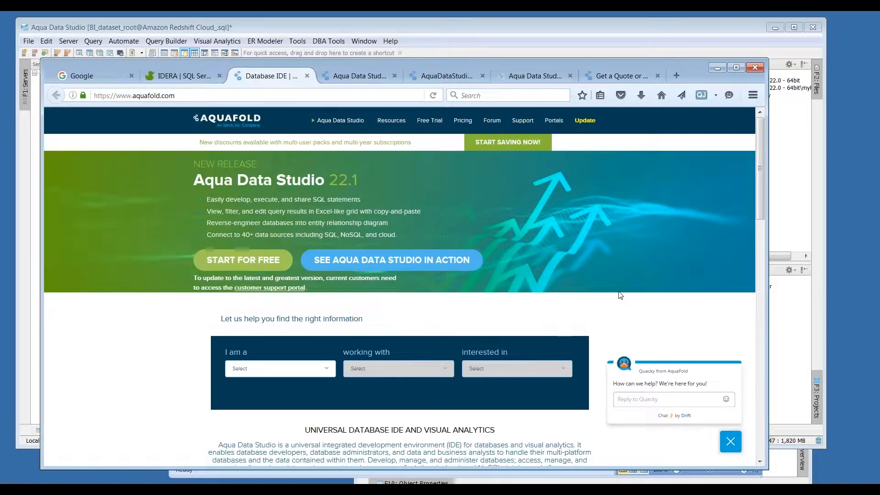
scroll(621, 295, down, 2)
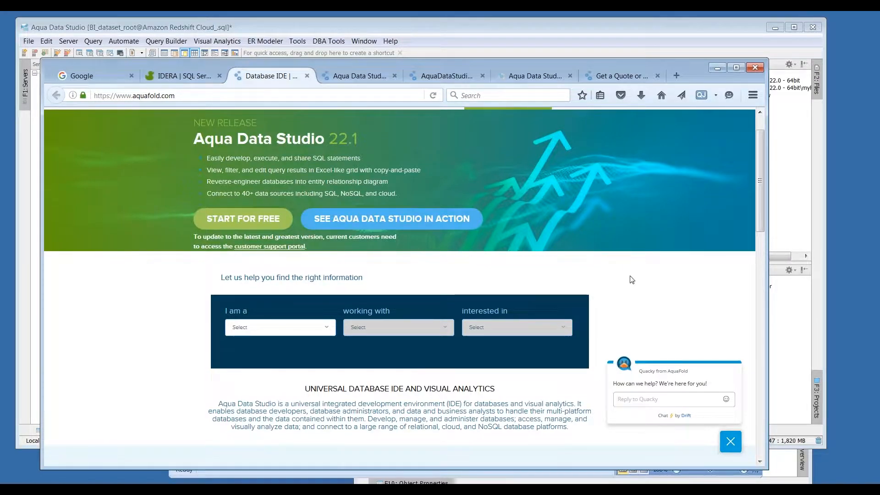
drag(760, 200, 744, 426)
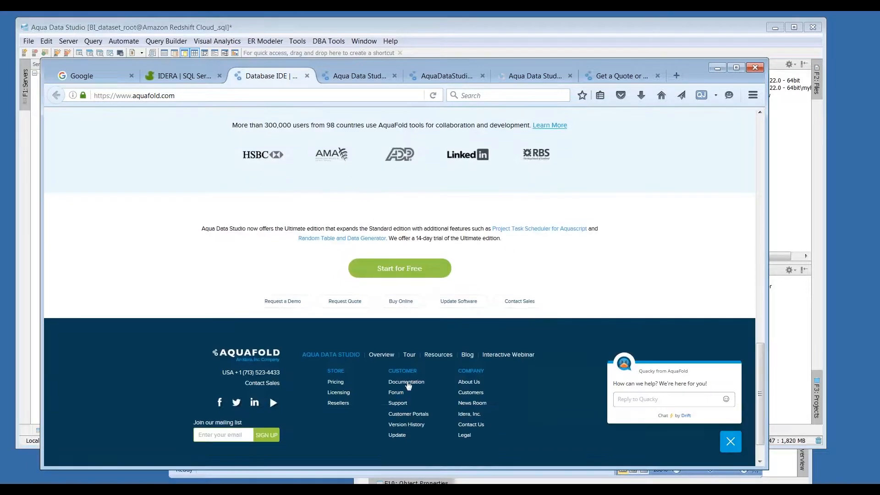
View the Aqua Data Studio Documentation page and skim the two-page product datasheet PDF
click(442, 81)
click(359, 76)
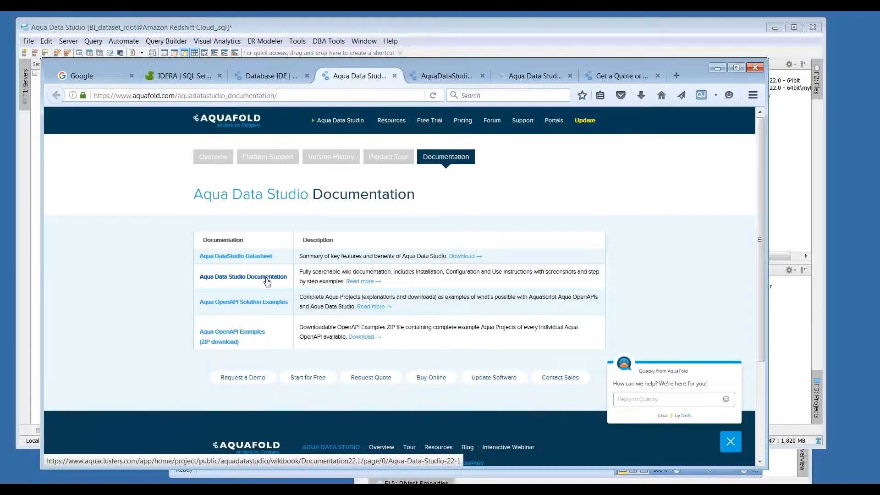
click(438, 77)
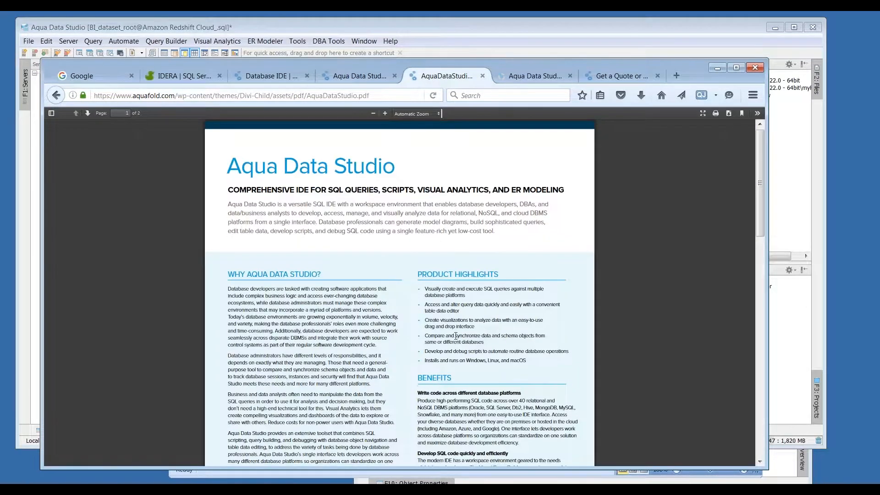
scroll(455, 336, down, 3)
scroll(454, 336, down, 5)
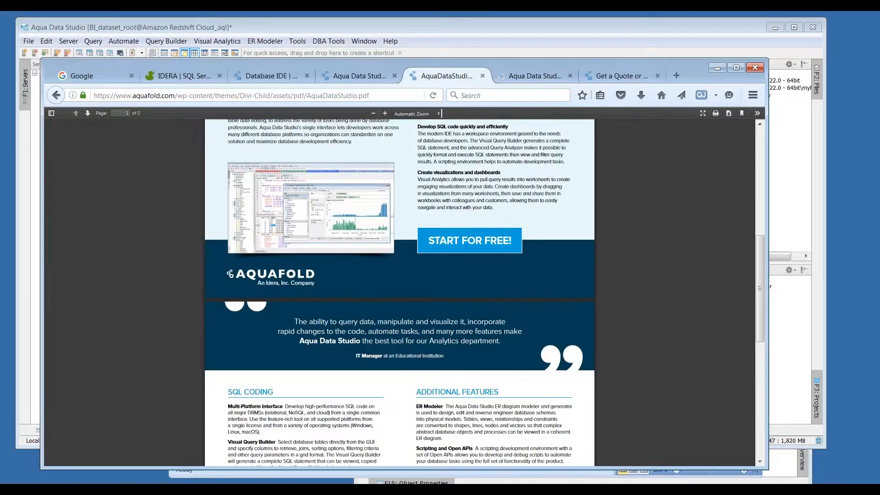
scroll(519, 366, up, 3)
scroll(519, 366, up, 5)
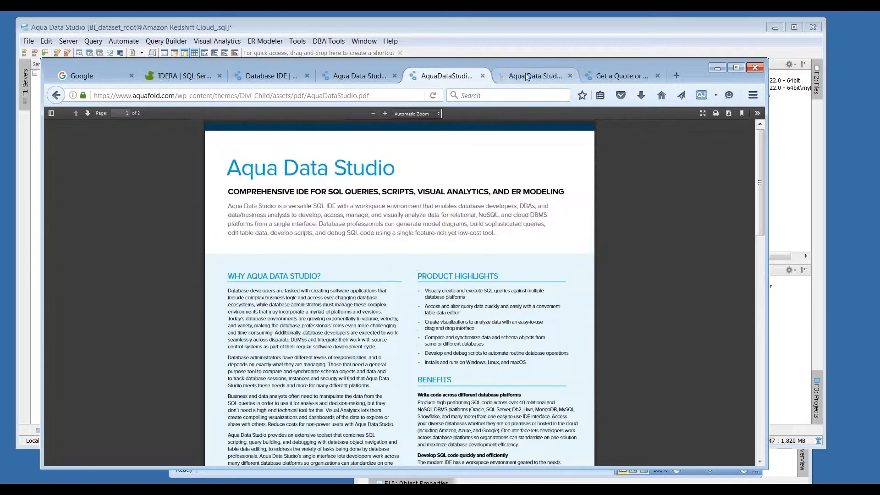
View the Aqua Data Studio 22.1 wiki documentation with enlarged page text and look through its topic list
click(534, 78)
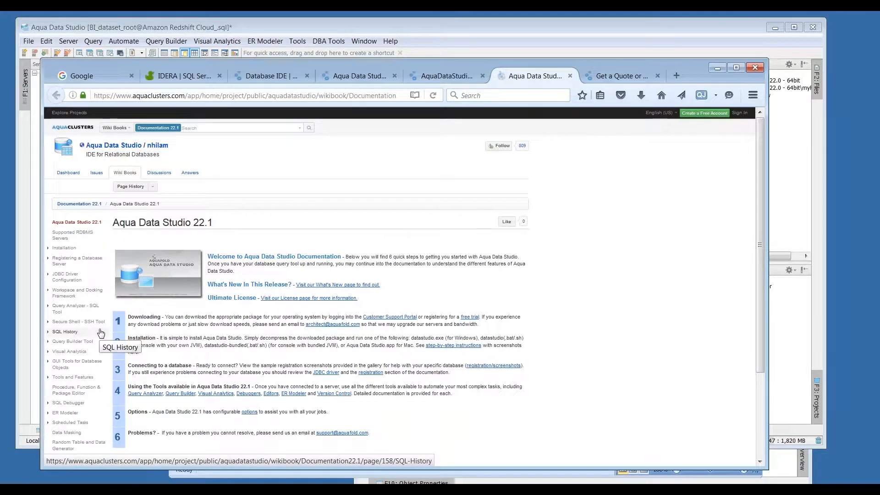
key(ctrl+plus)
key(ctrl+plus)
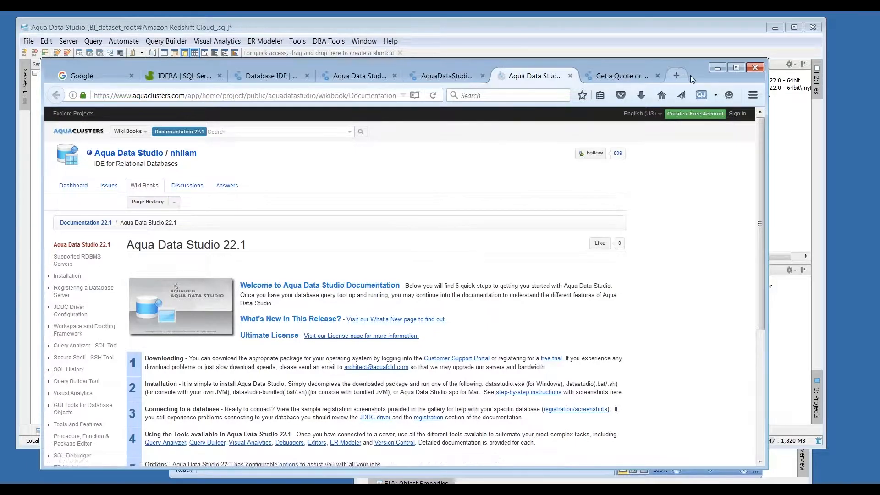
drag(697, 76, 716, 96)
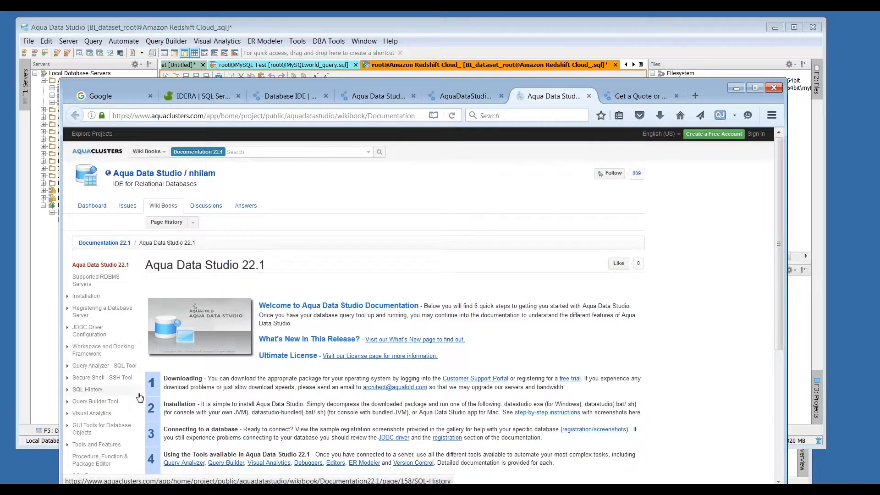
scroll(141, 410, down, 1)
scroll(141, 410, down, 8)
scroll(140, 413, up, 8)
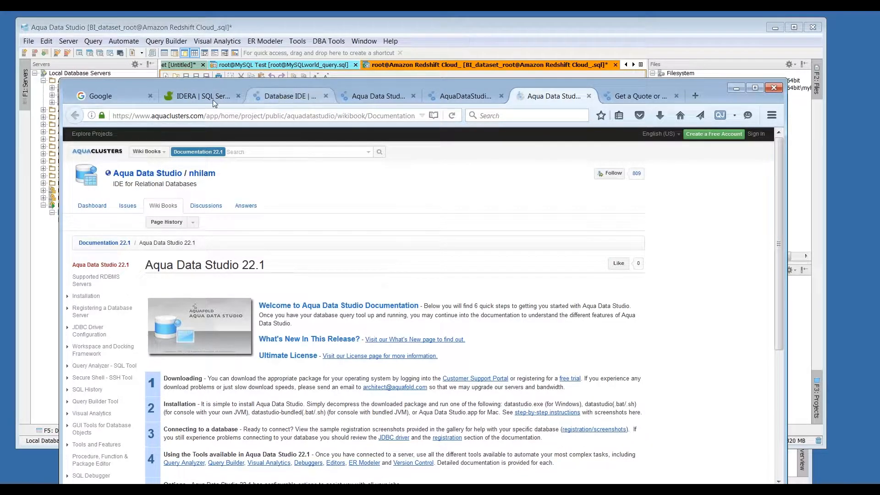
Return to the beginning of the AquaFold home page and open the Standard Edition page in a new browser tab
click(284, 98)
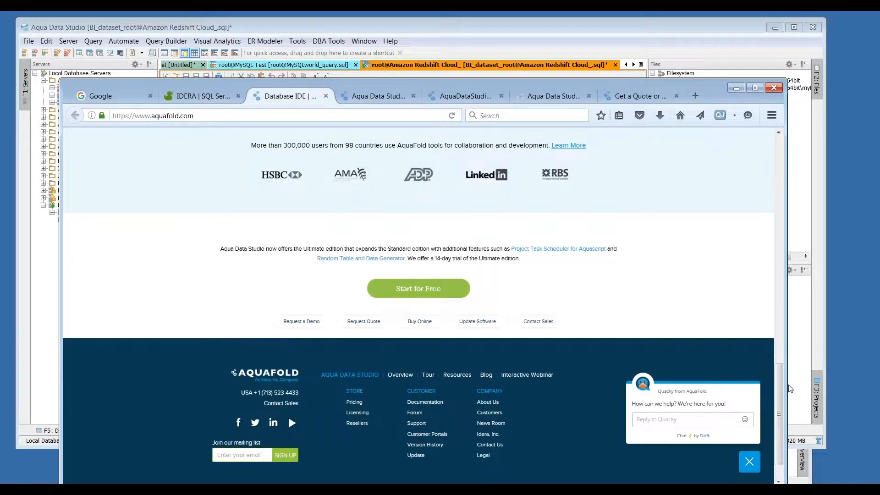
drag(778, 376, 770, 151)
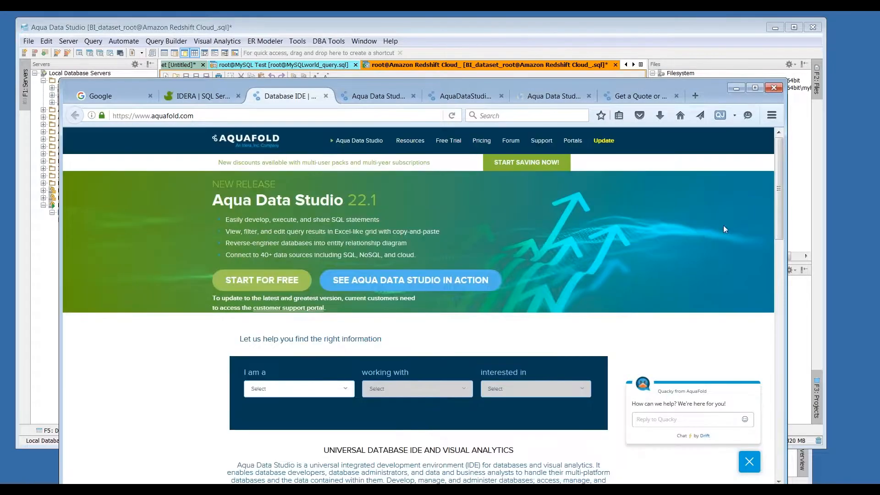
mouse_move(776, 225)
mouse_down()
mouse_move(769, 308)
mouse_move(761, 225)
mouse_up()
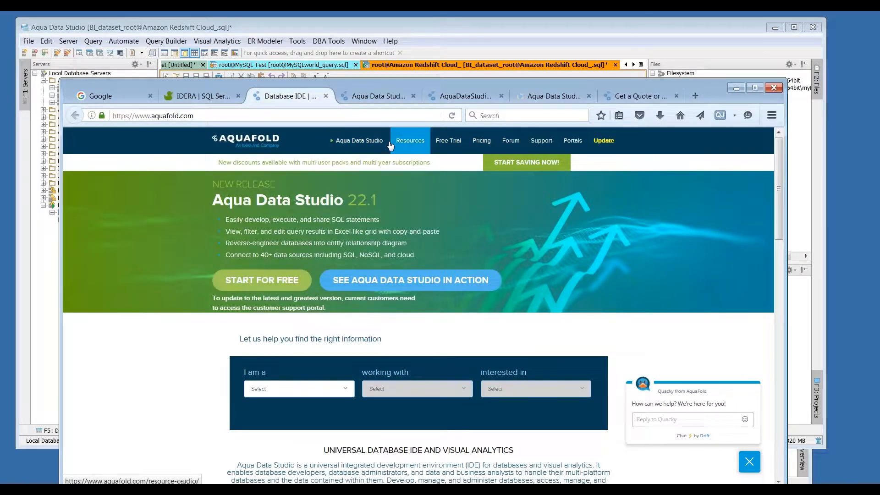
mouse_move(362, 143)
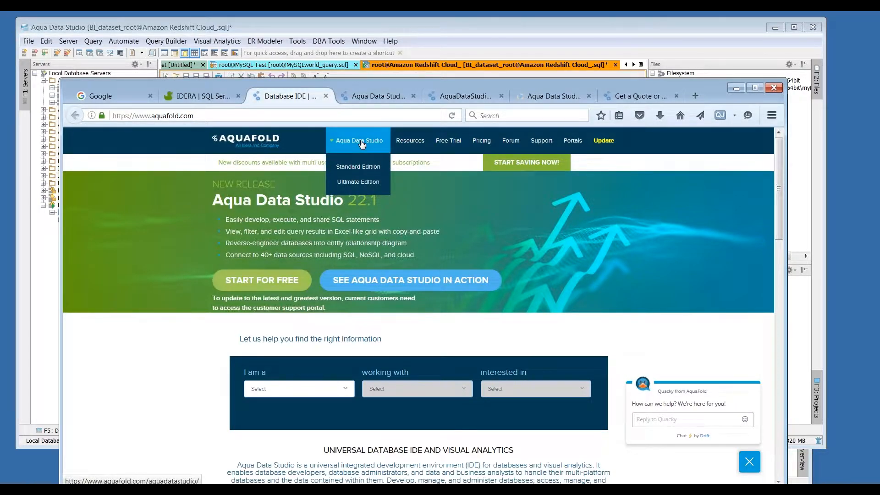
right_click(359, 169)
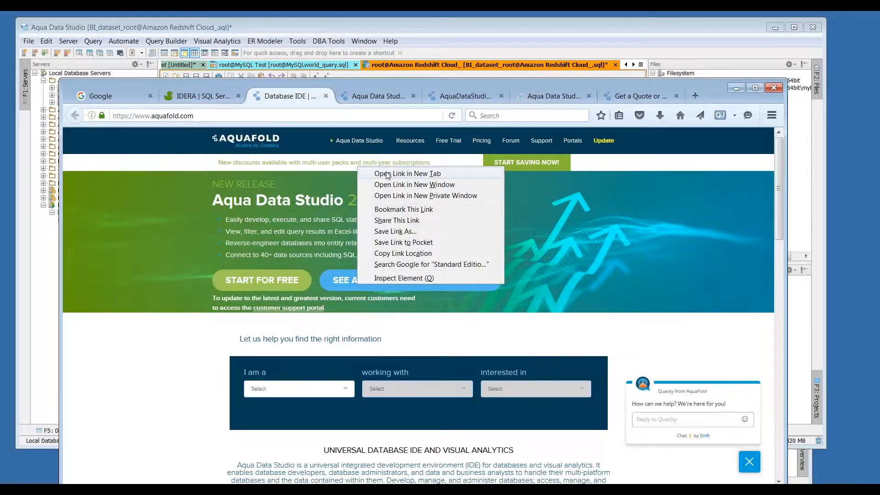
click(381, 175)
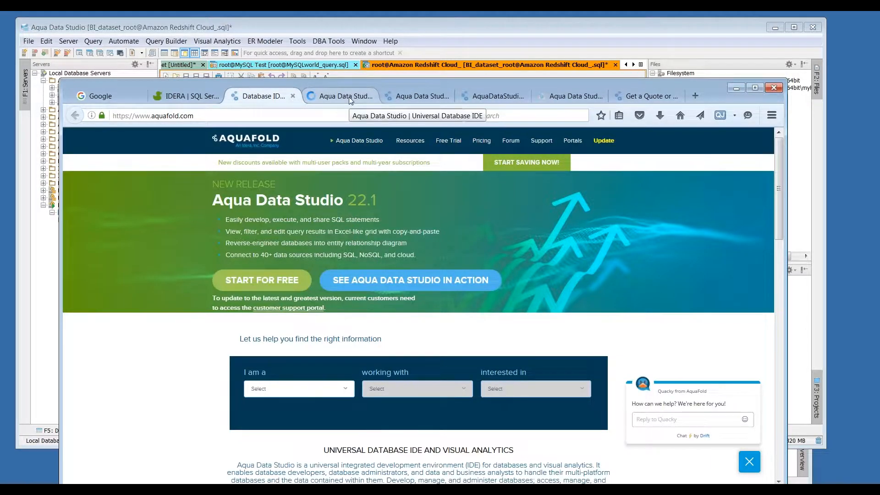
click(350, 98)
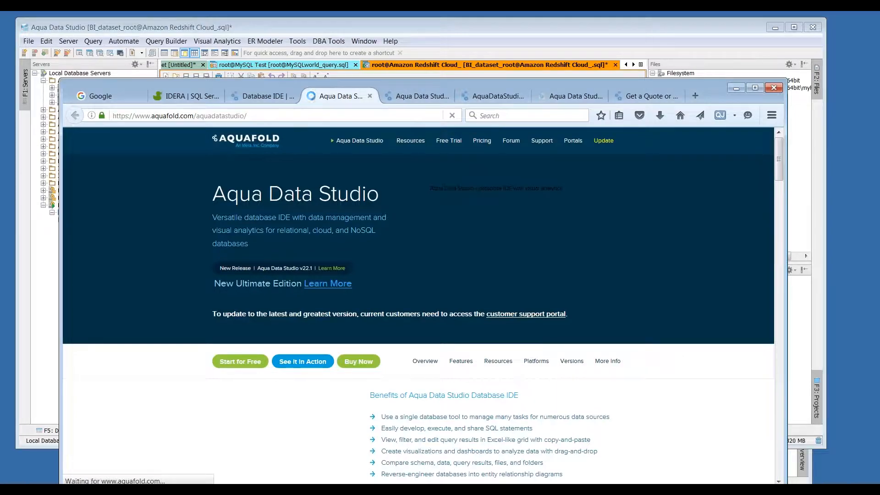
Return to the AquaFold home page and highlight the "integrated development environment (IDE)" wording in the product description
click(275, 96)
scroll(444, 363, down, 3)
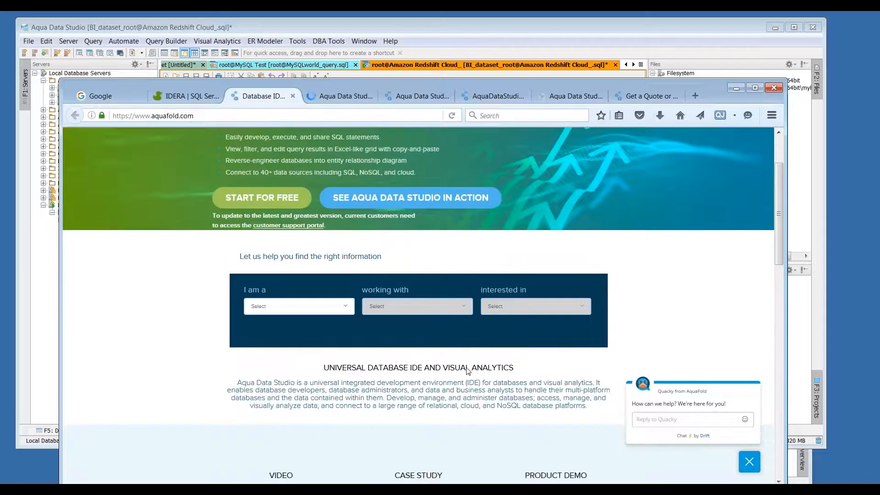
drag(342, 383, 507, 365)
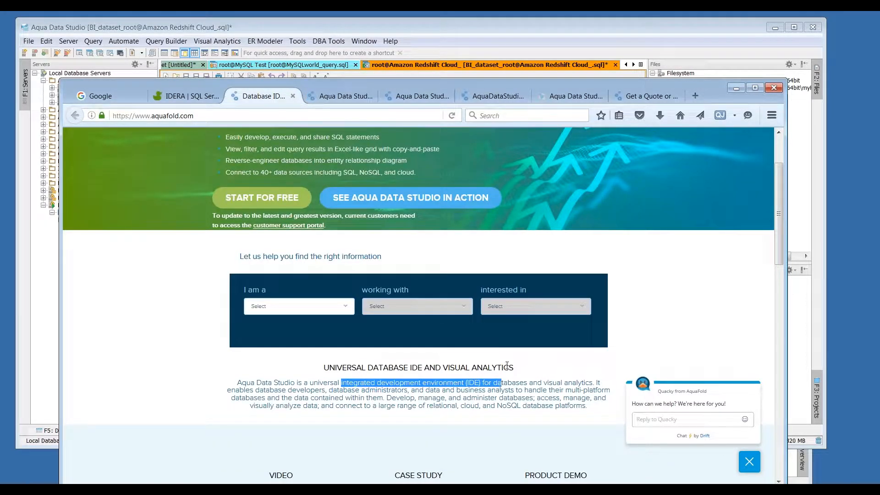
Switch to Aqua Data Studio, close the About dialog and view the display mode options of the Servers and Files panels
click(561, 27)
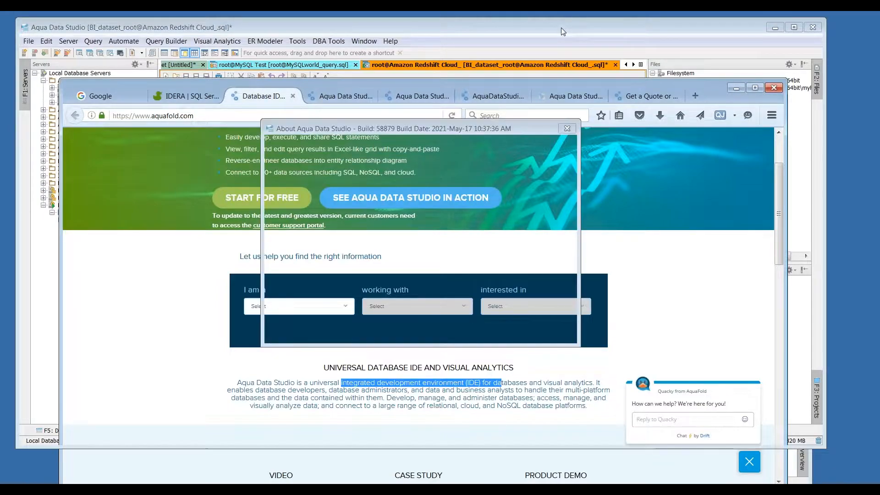
click(555, 333)
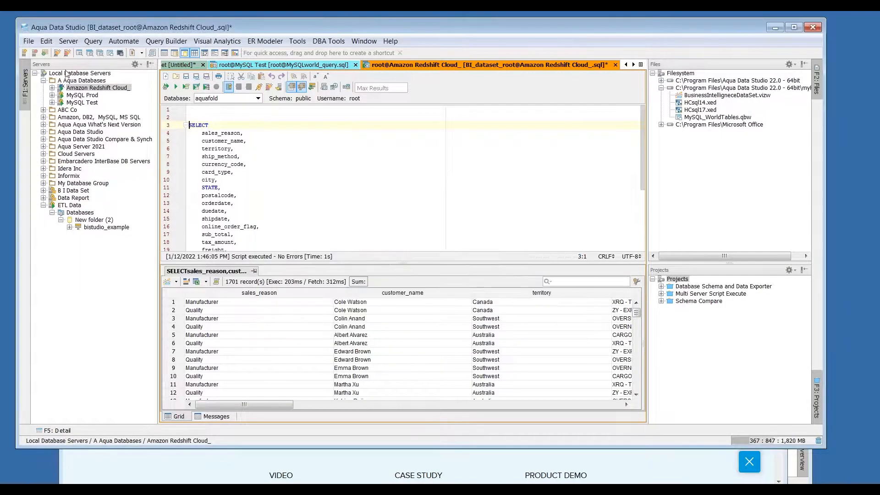
click(141, 66)
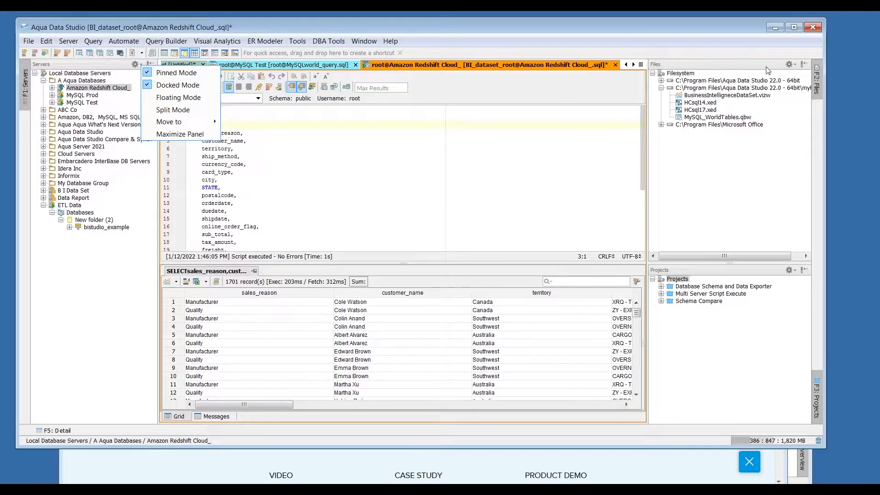
click(795, 67)
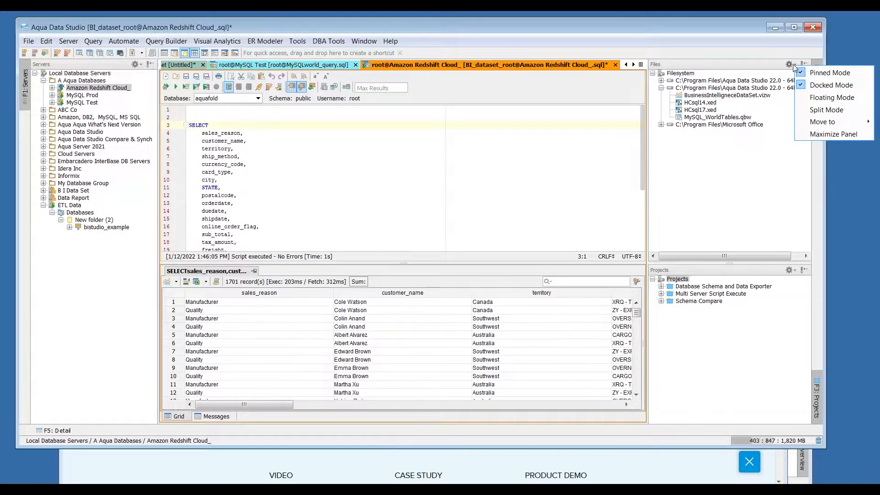
click(829, 72)
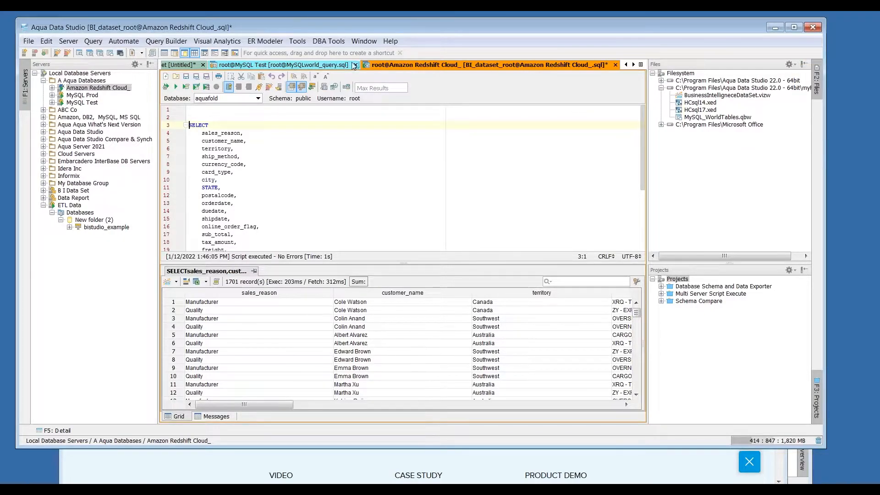
View the open MySQLworld_query.sql query on MySQL Test and the untitled B I Data Set query
click(323, 65)
click(626, 65)
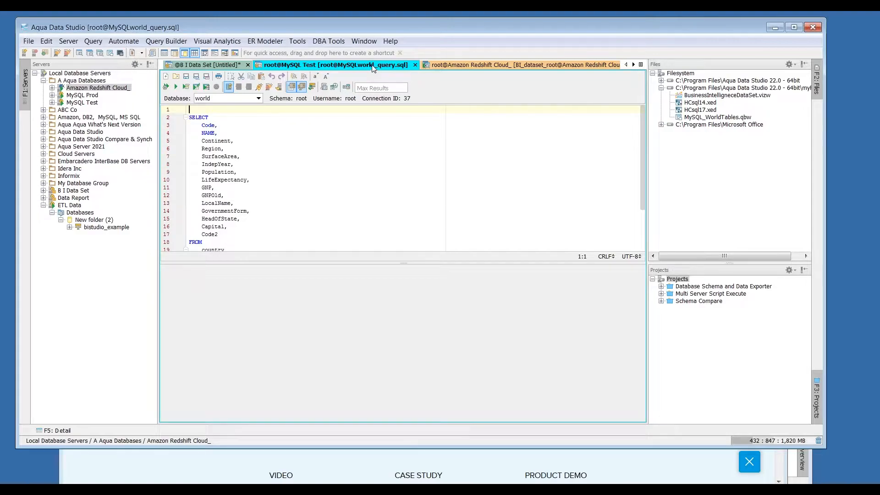
click(229, 65)
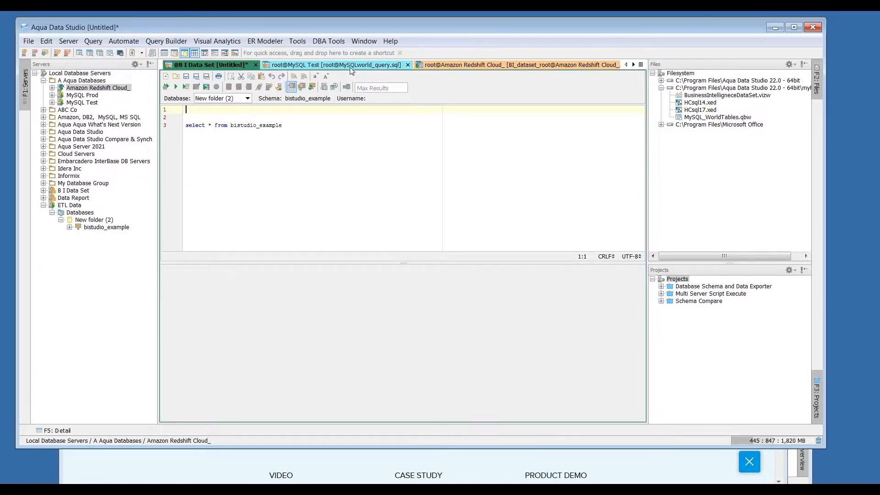
View the open BI_dataset query and its results on Amazon Redshift Cloud, and look over the Query Builder and ER Modeler commands
click(457, 67)
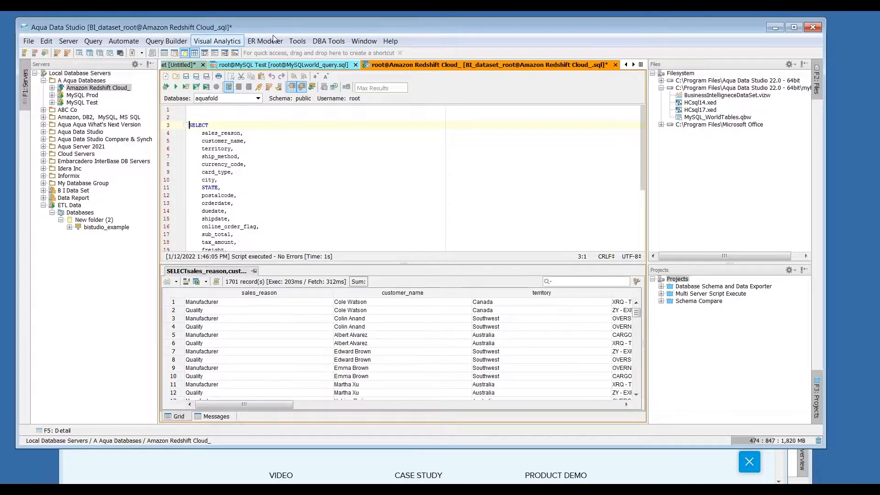
drag(306, 28, 308, 38)
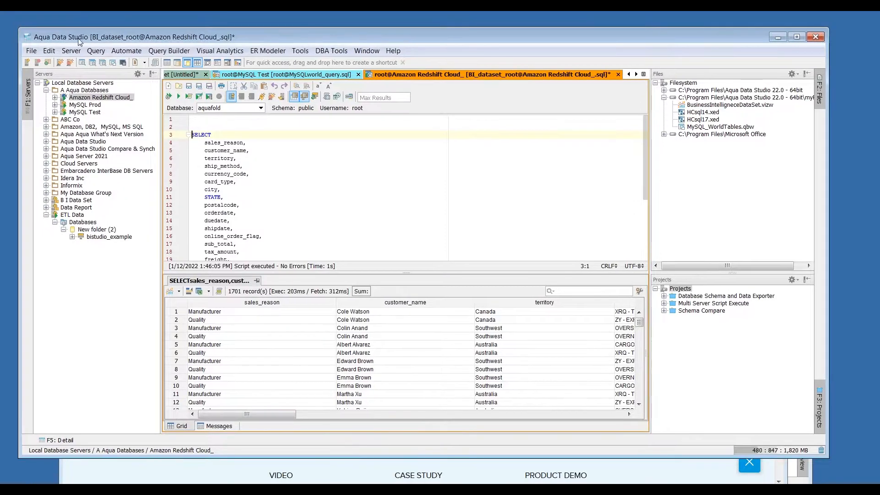
click(174, 51)
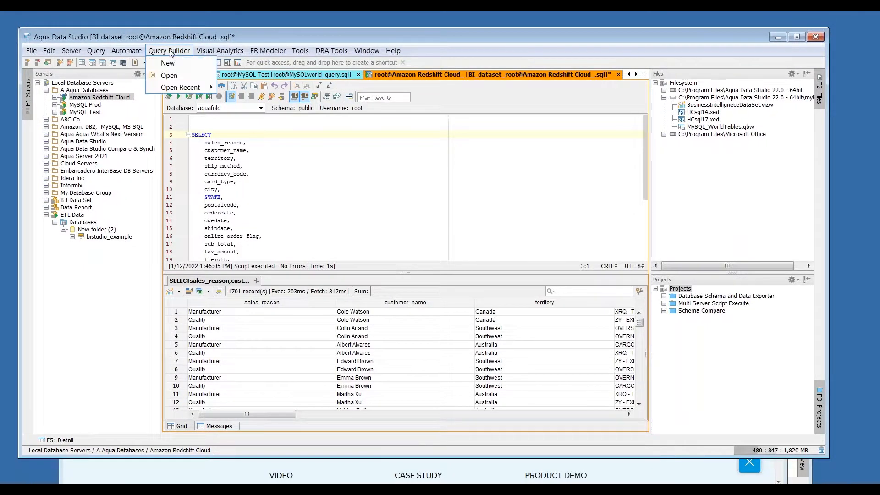
mouse_move(268, 52)
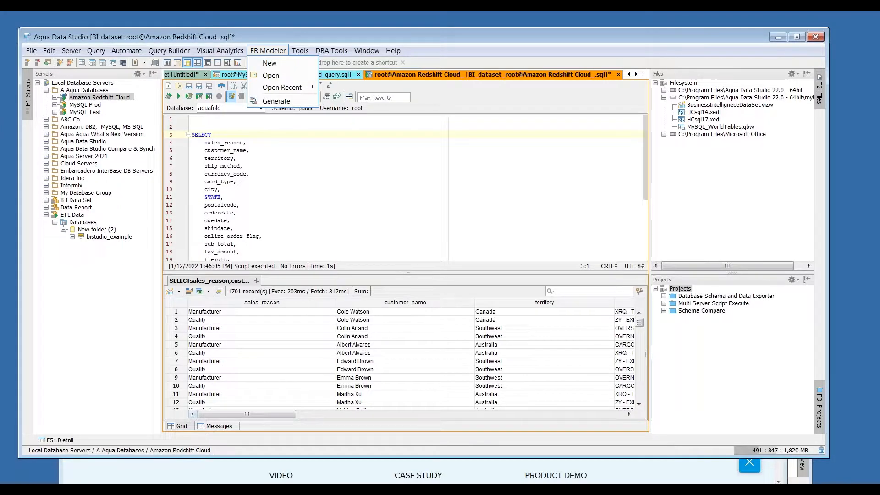
Bring up the VA_dashboard.vizw Visual Analytics window and view Worksheet 1, Worksheet 2 and Dashboard 1
mouse_move(222, 482)
click(223, 457)
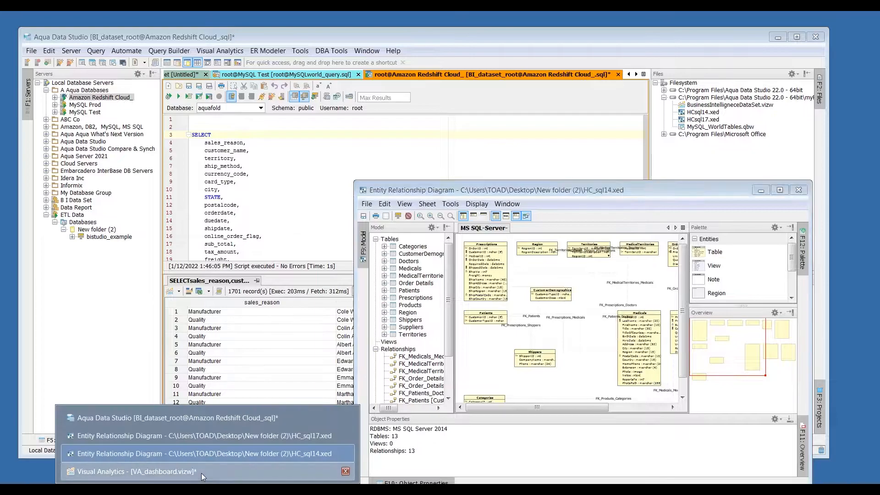
click(203, 472)
drag(463, 97, 399, 96)
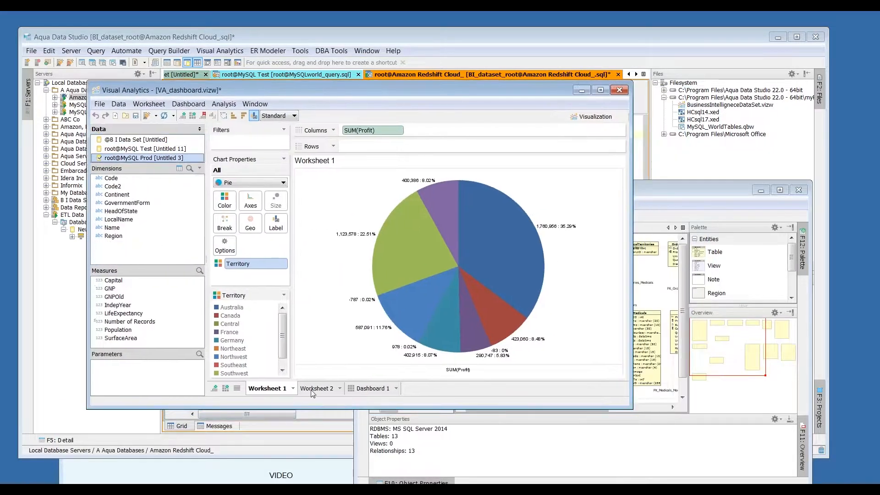
click(314, 389)
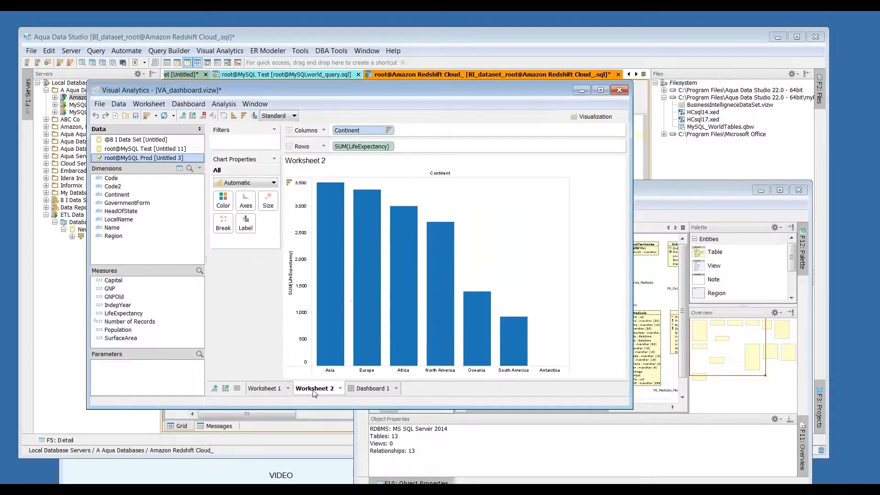
click(369, 389)
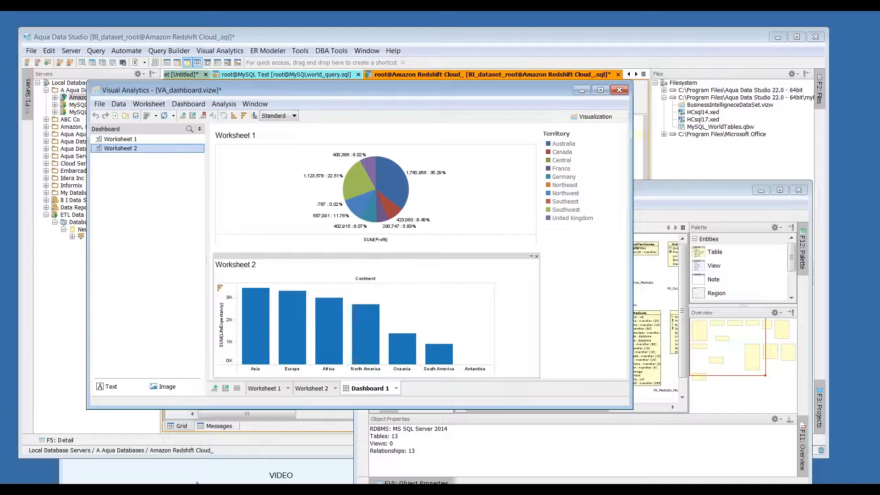
Switch to the AquaFold home page in the browser and highlight the product description's wording about multi-platform databases and the data contained within them
mouse_move(198, 485)
click(153, 456)
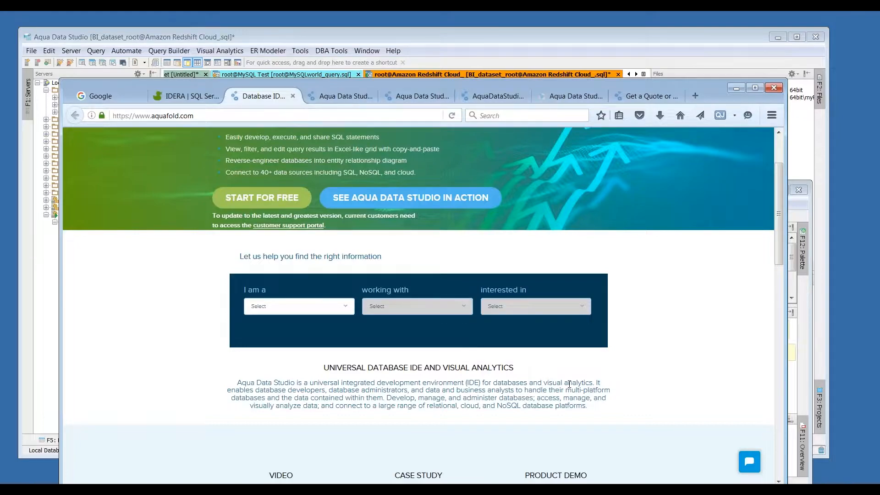
drag(596, 379, 616, 394)
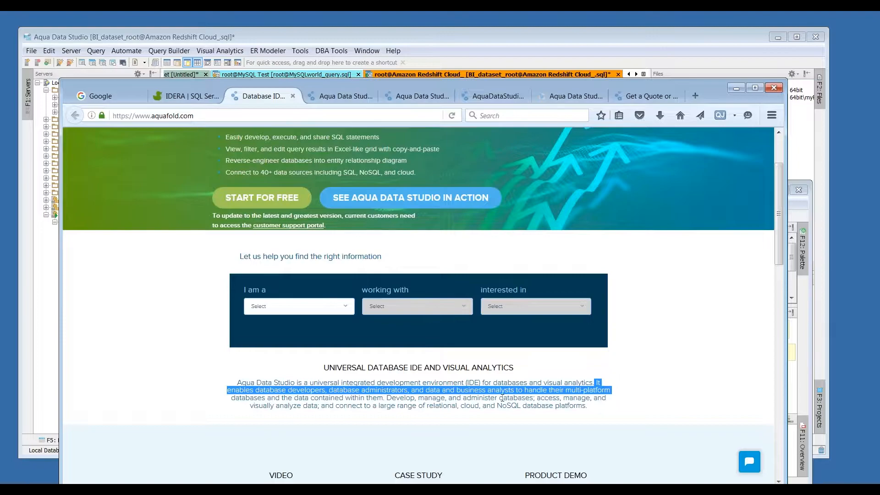
click(433, 402)
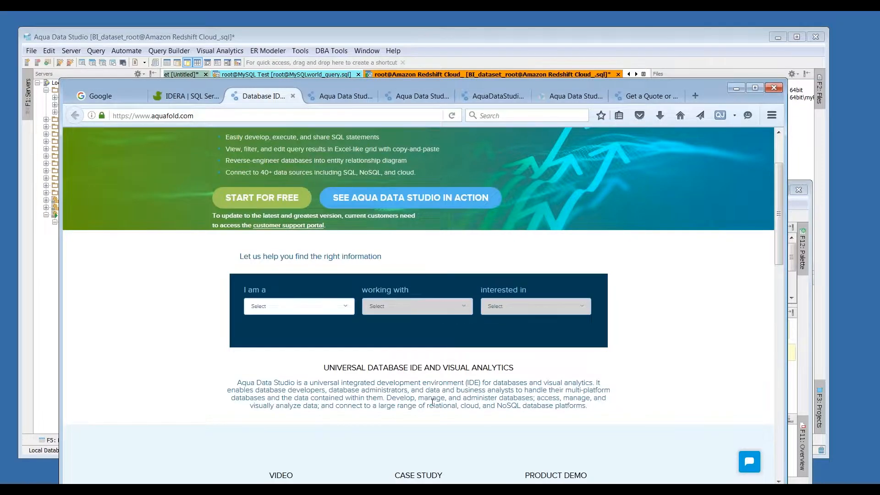
drag(231, 398, 329, 398)
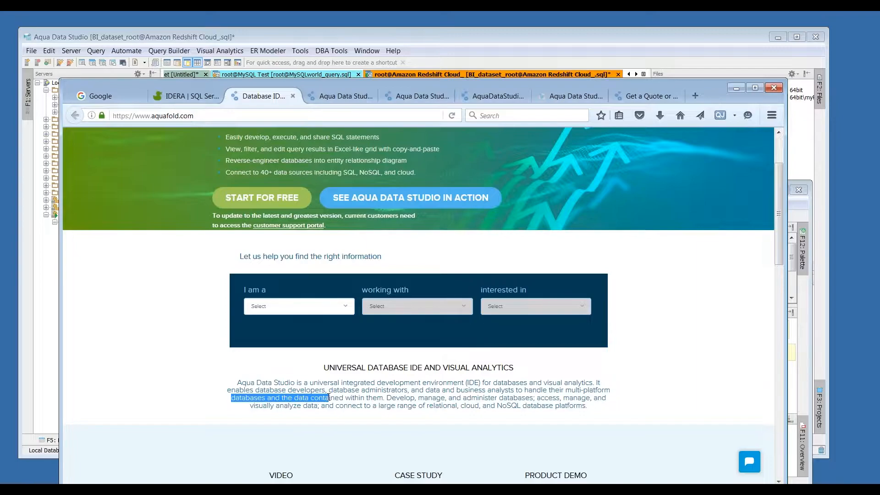
click(692, 399)
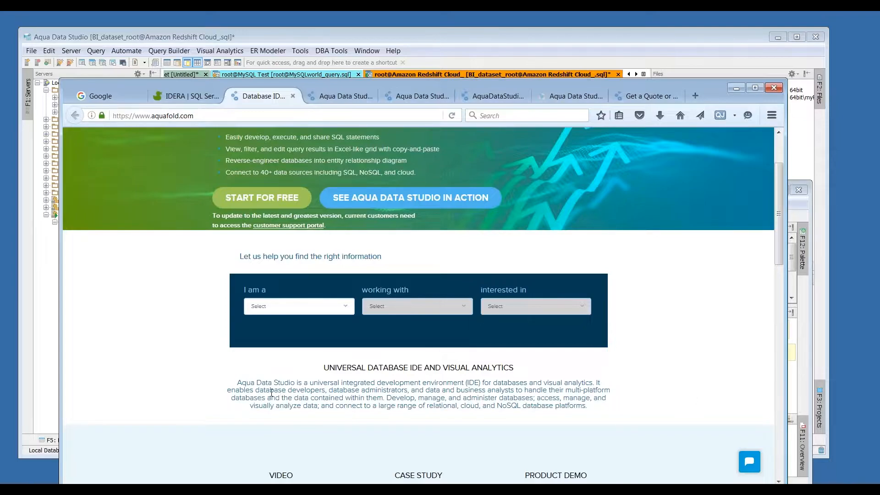
Highlight the "database developers, database administrators" and "data and business analysts" wording in the product description
drag(258, 391, 418, 390)
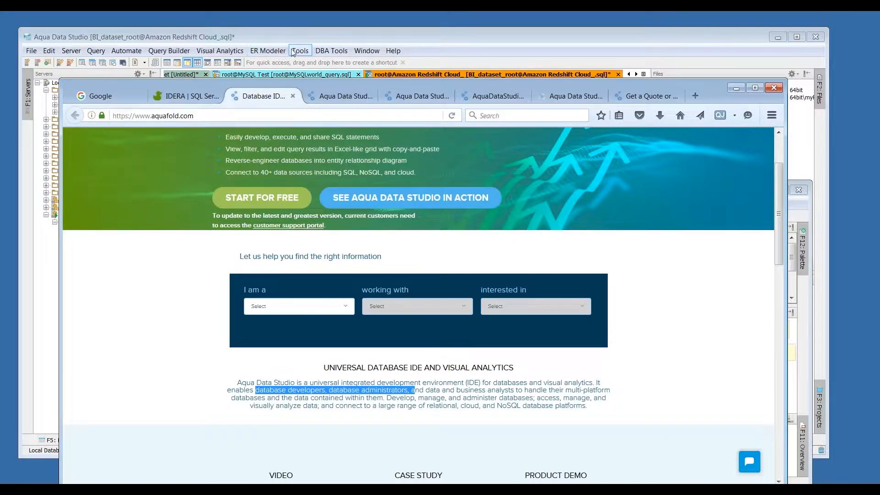
click(659, 370)
drag(425, 390, 523, 390)
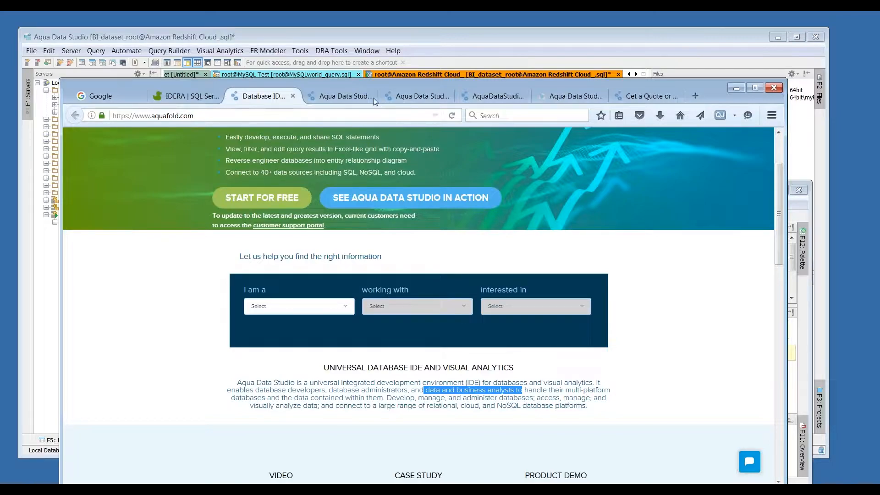
View the Tools commands in Aqua Data Studio and return to the beginning of the AquaFold home page in the browser
click(300, 51)
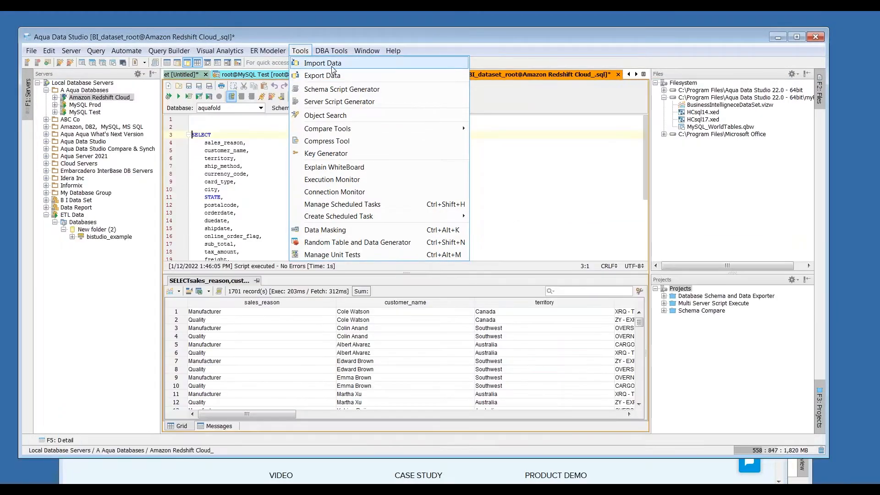
click(581, 45)
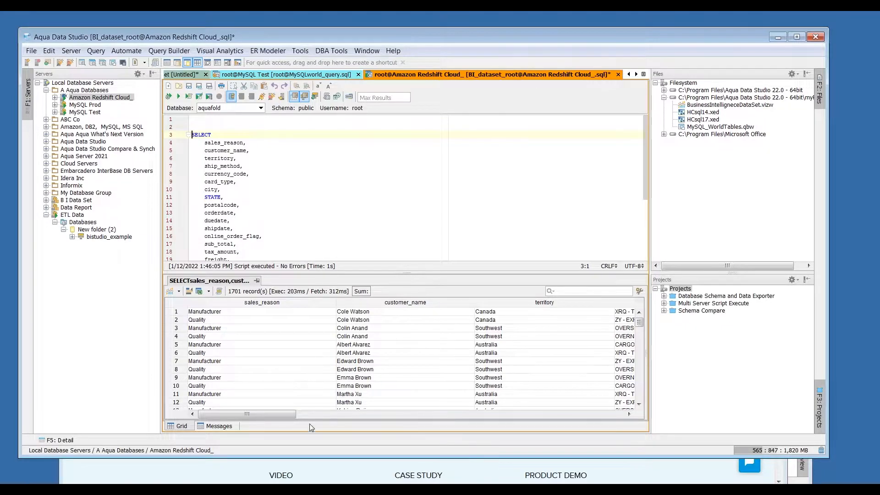
click(226, 472)
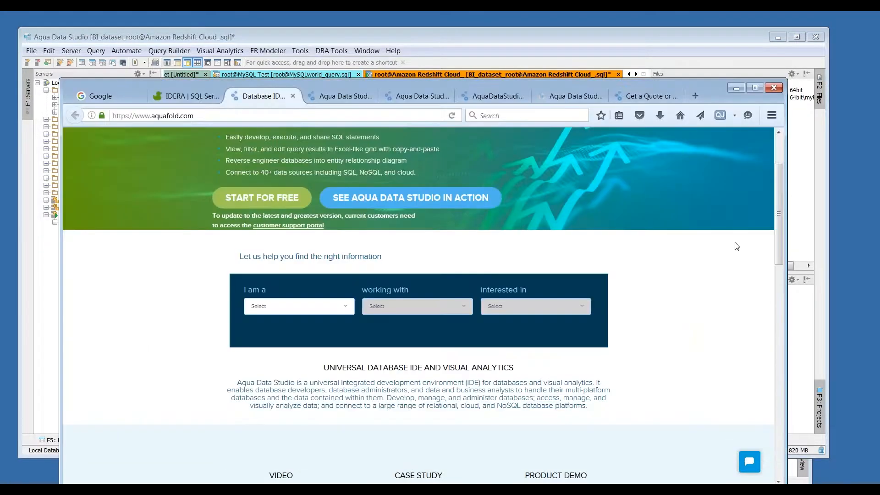
scroll(737, 244, up, 3)
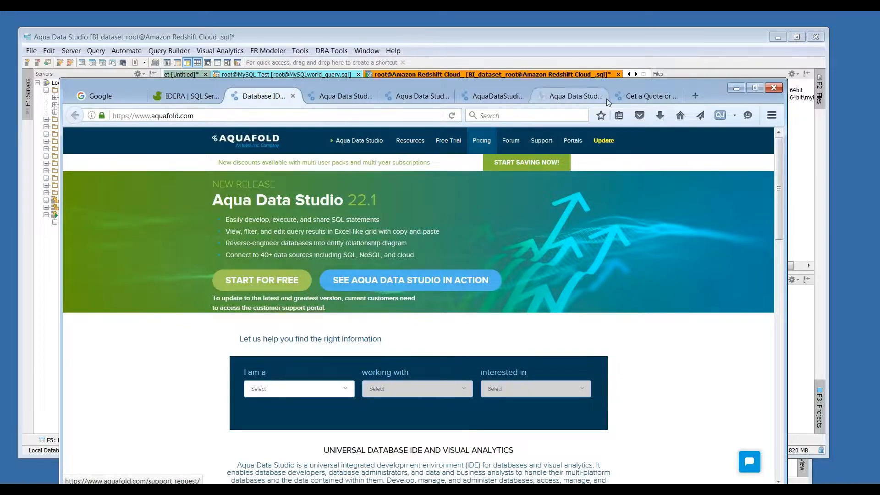
Show the AquaFold store page, examine the license prices and select the Standard edition for 3 users
click(636, 97)
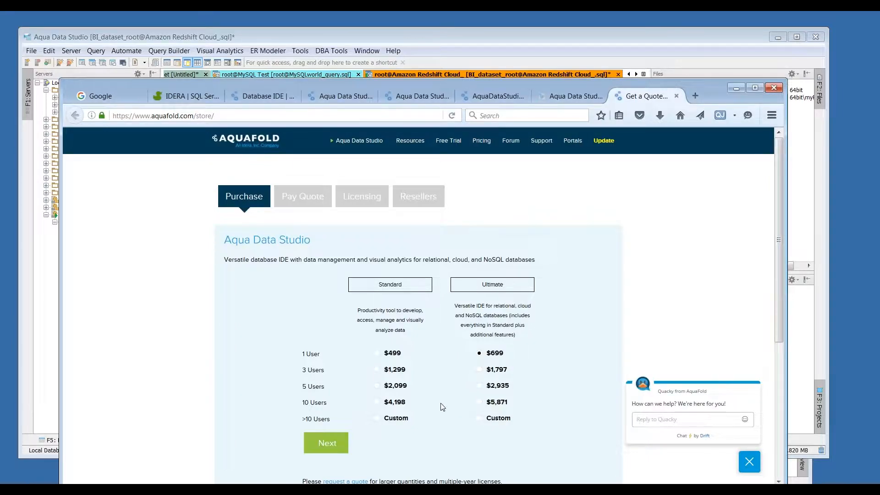
scroll(440, 427, down, 3)
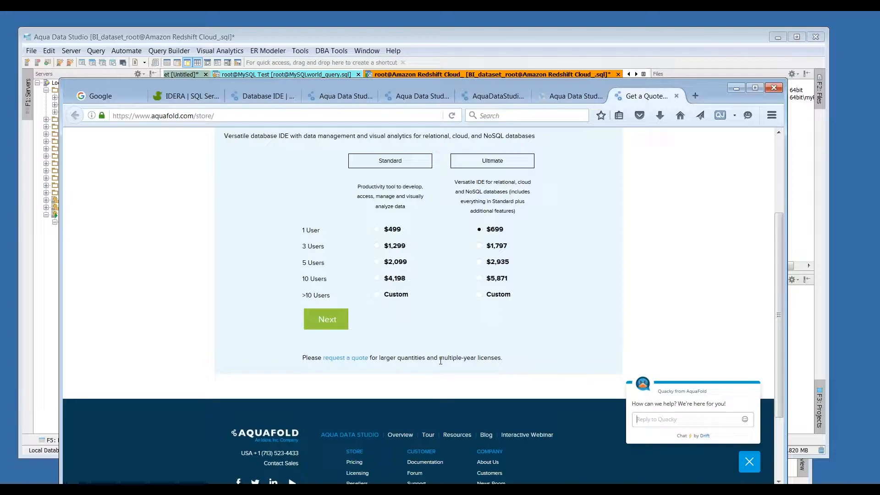
click(377, 246)
scroll(614, 277, up, 5)
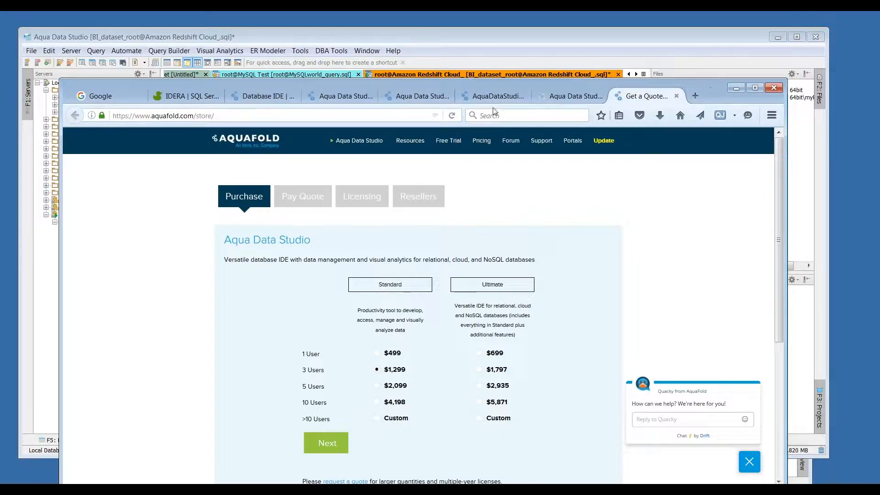
View the AquaFold home page and the IDERA home page with its SQL Diagnostic Manager release
click(197, 98)
click(260, 98)
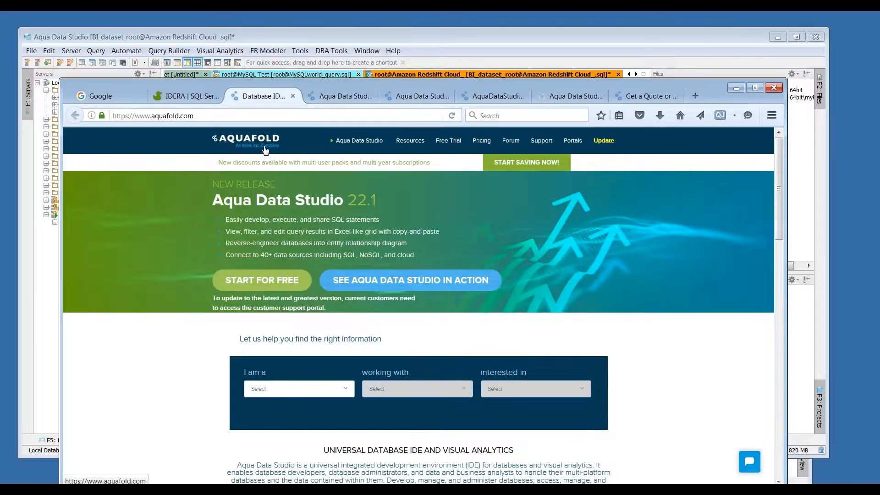
click(197, 103)
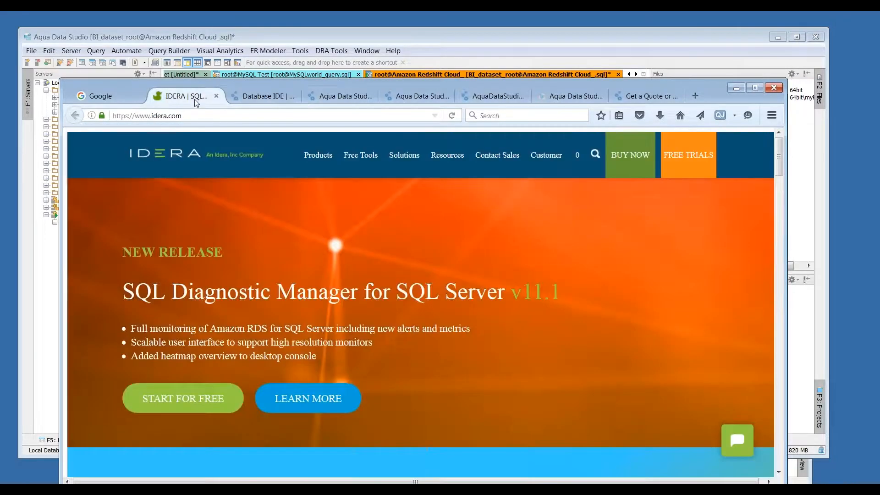
mouse_move(306, 169)
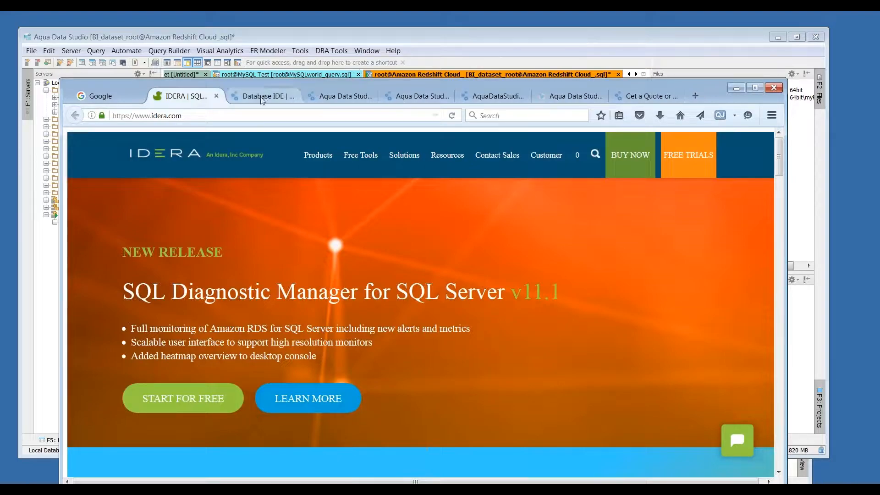
Open the AquaFold Resource Center in a new browser tab and filter its resources by the Video type
click(263, 97)
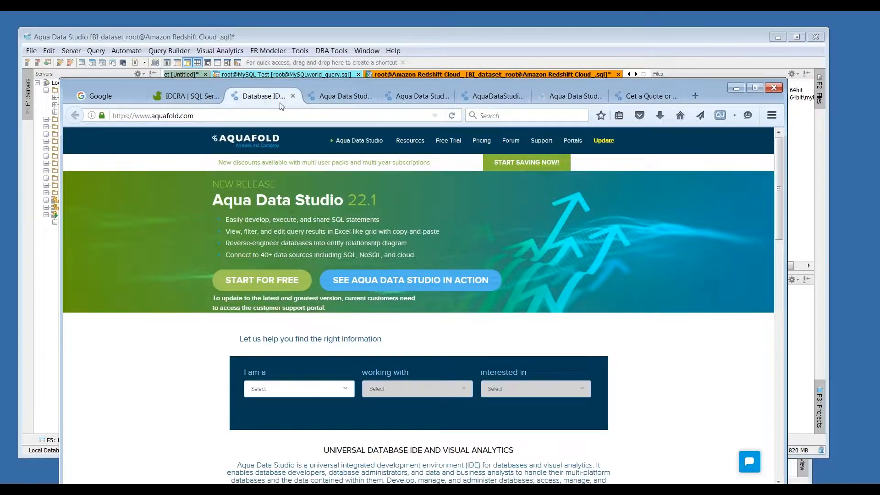
right_click(403, 143)
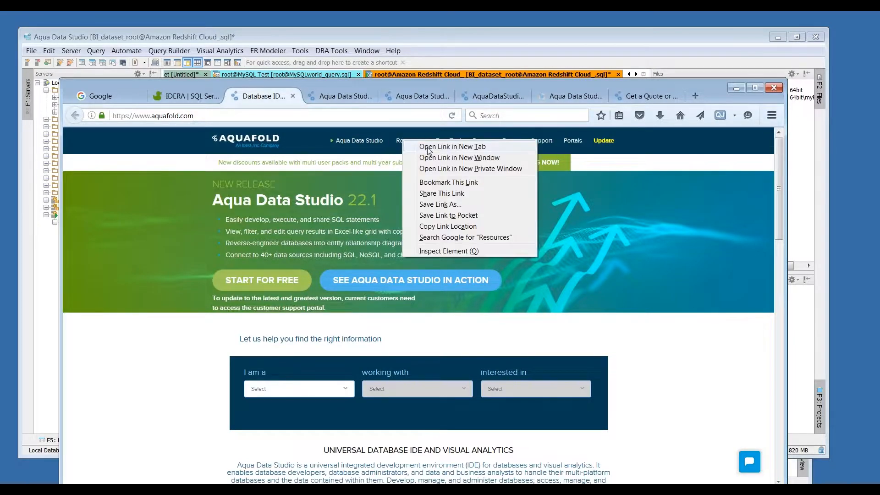
click(429, 146)
click(312, 96)
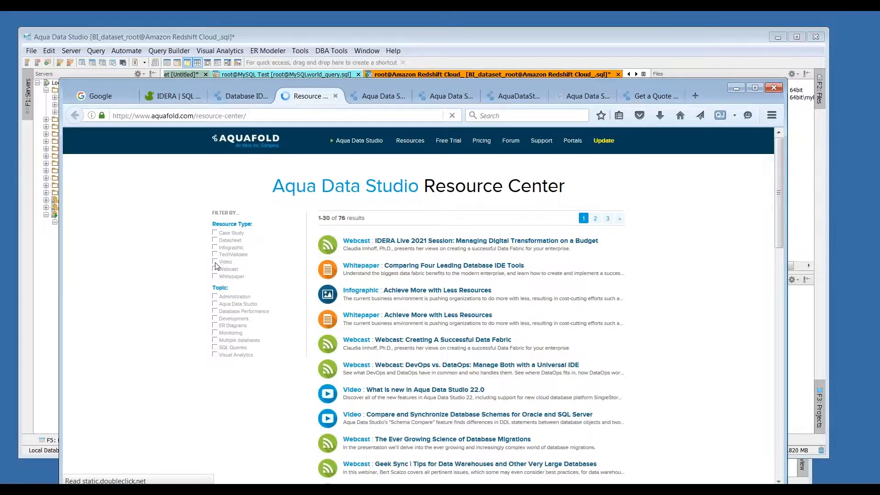
click(215, 263)
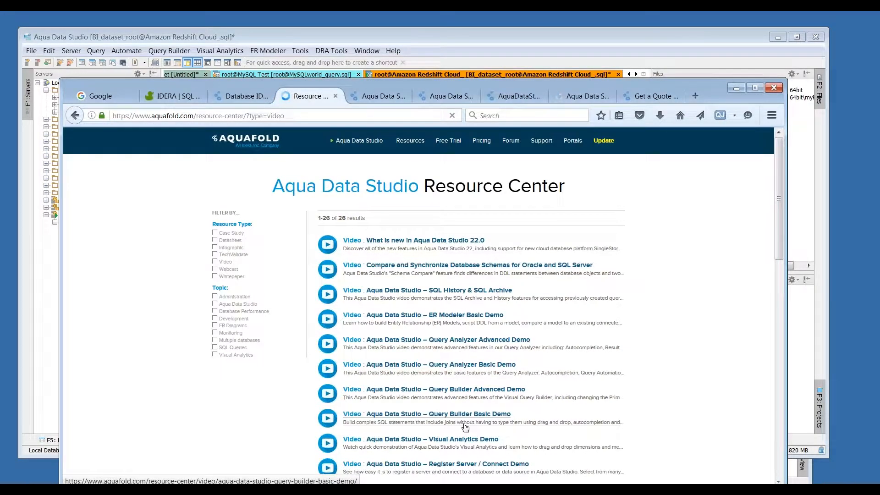
Switch to Aqua Data Studio and open a new Query Analyzer on the Amazon Redshift Cloud server
click(176, 98)
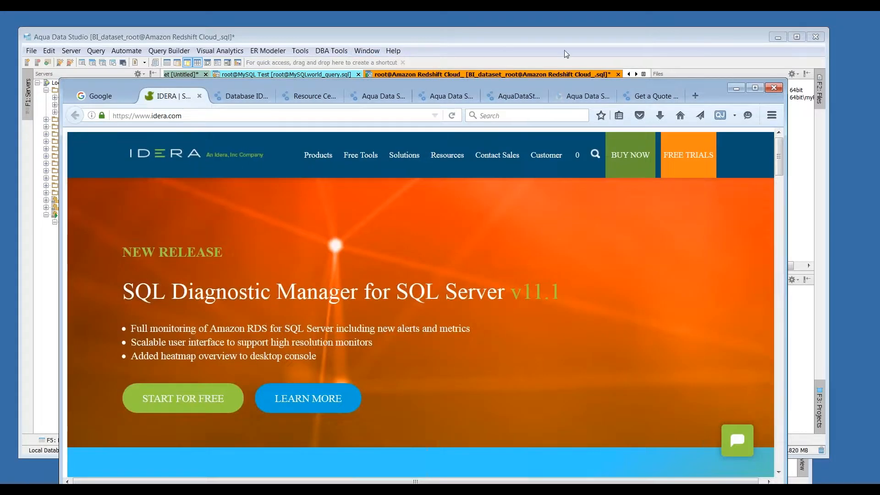
click(668, 42)
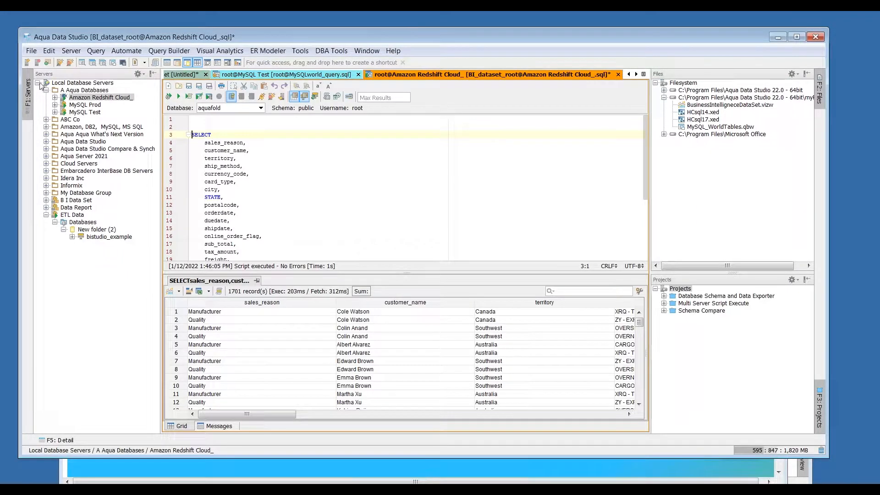
right_click(97, 99)
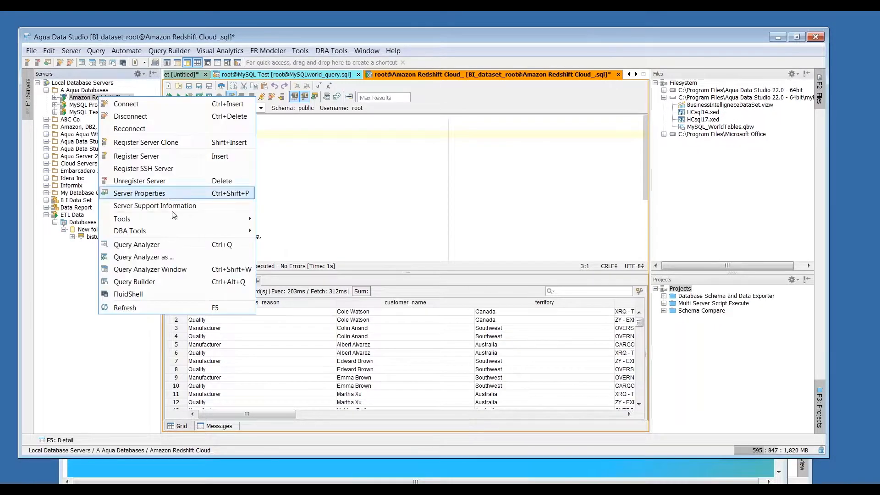
click(178, 250)
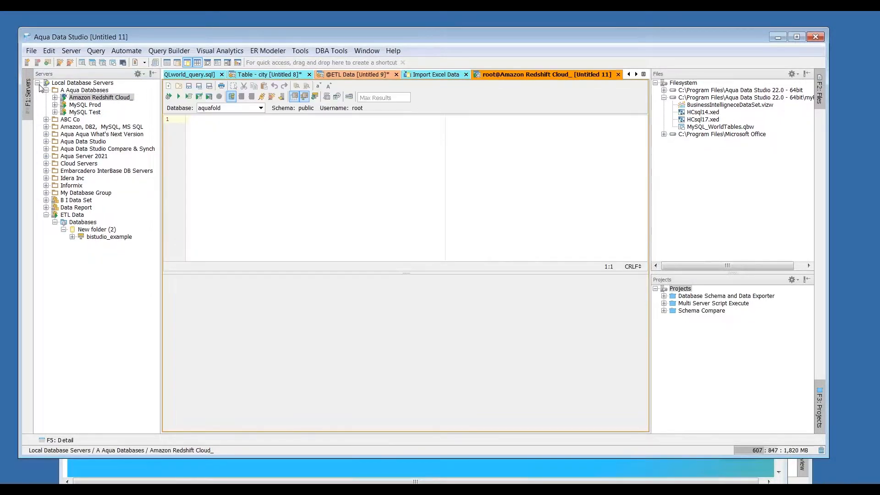
Collapse the Local Database Servers, Filesystem and Projects trees
click(656, 83)
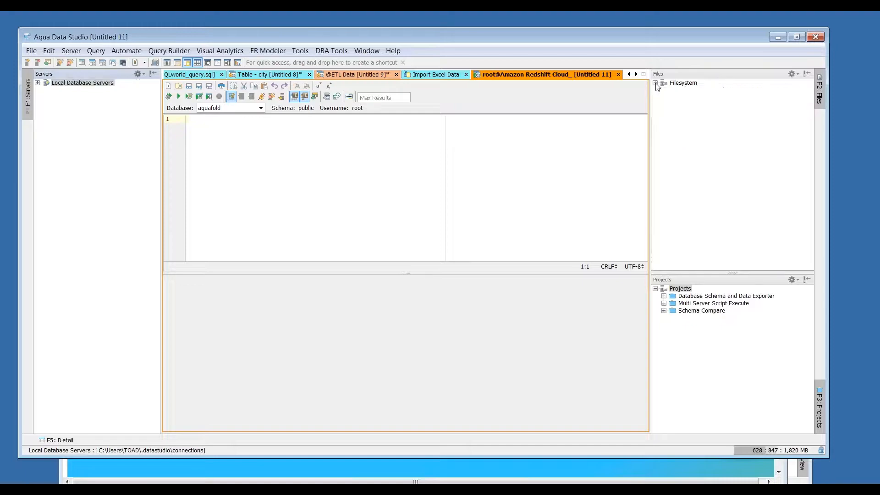
double_click(663, 289)
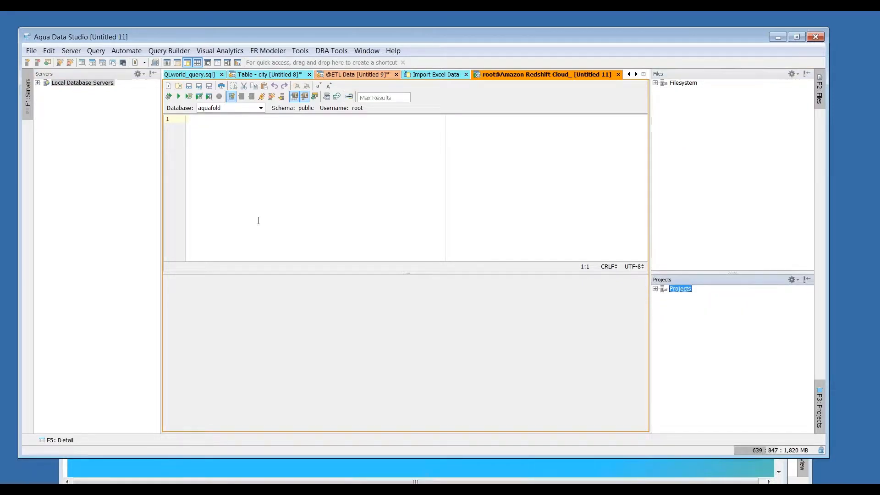
Expand the Local Database Servers tree and start registering a new server, enlarging the Register Server dialog
drag(428, 36, 425, 44)
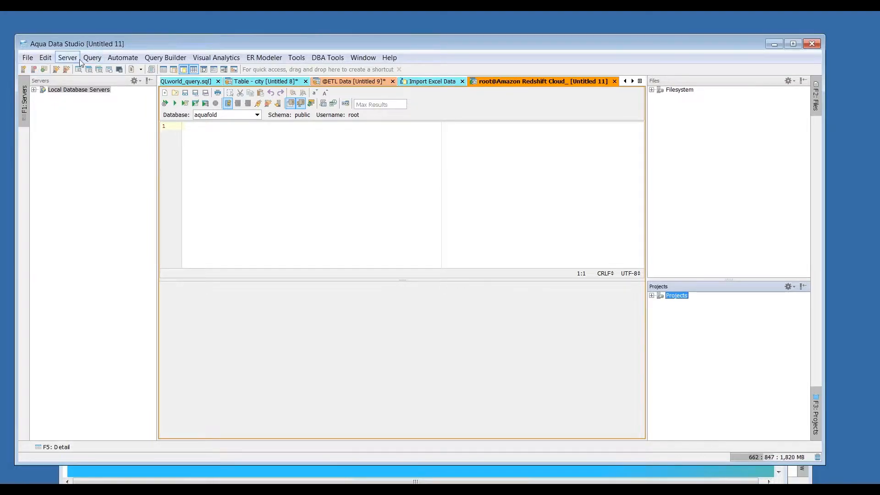
click(73, 60)
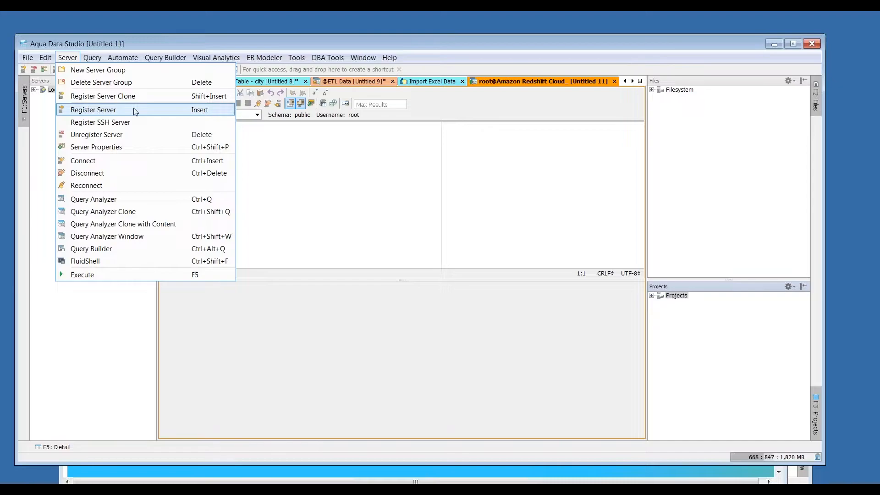
key(Escape)
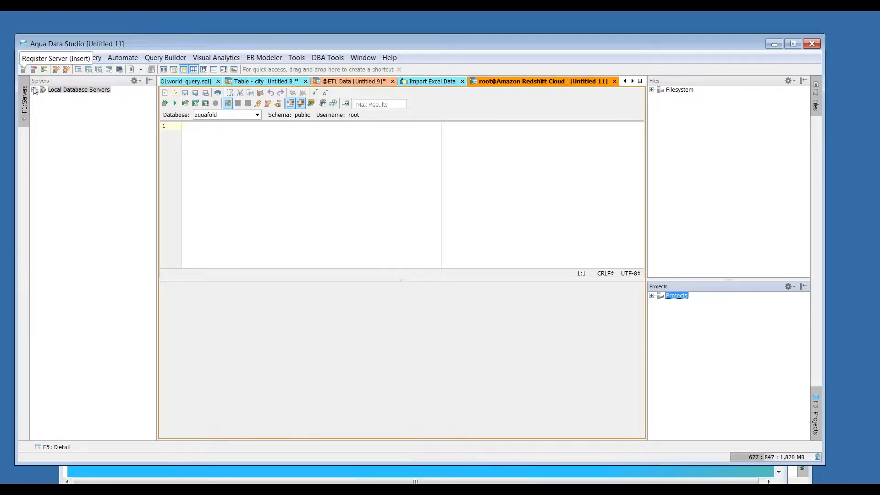
click(34, 90)
right_click(65, 91)
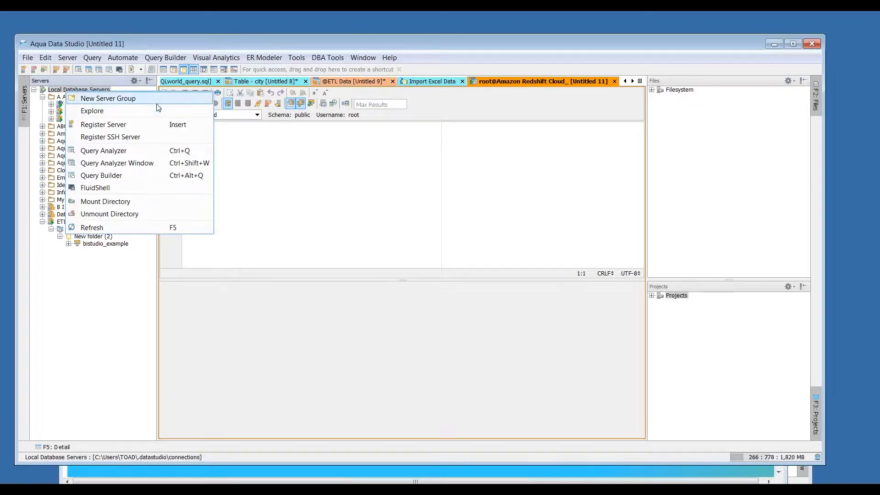
click(159, 128)
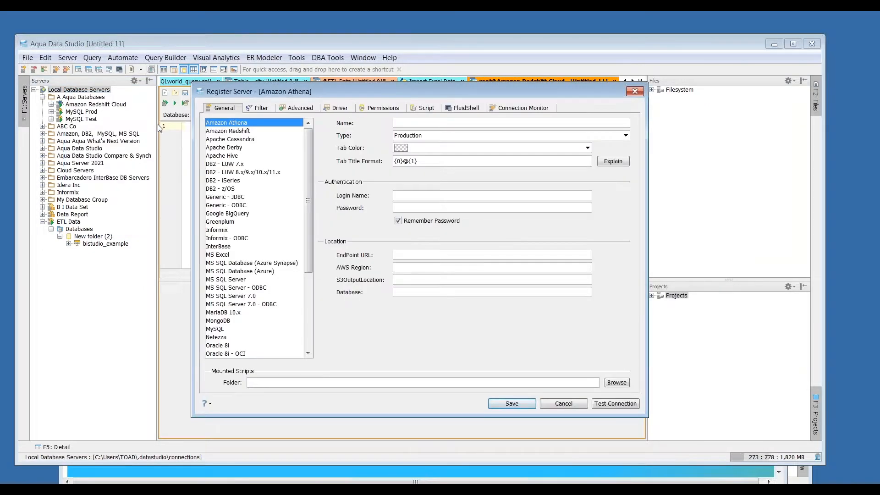
mouse_move(328, 82)
mouse_down()
mouse_move(333, 35)
mouse_move(322, 69)
mouse_up()
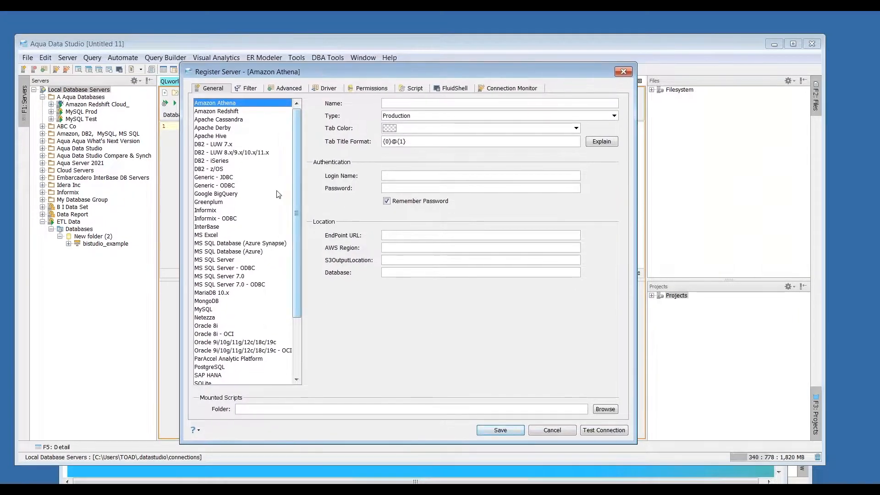
Browse the supported server types and view the registration settings for PostgreSQL and Oracle 9i/10g/11g/12c/18c/19c, with and without OCI
scroll(297, 213, down, 1)
scroll(297, 214, down, 3)
scroll(301, 222, up, 4)
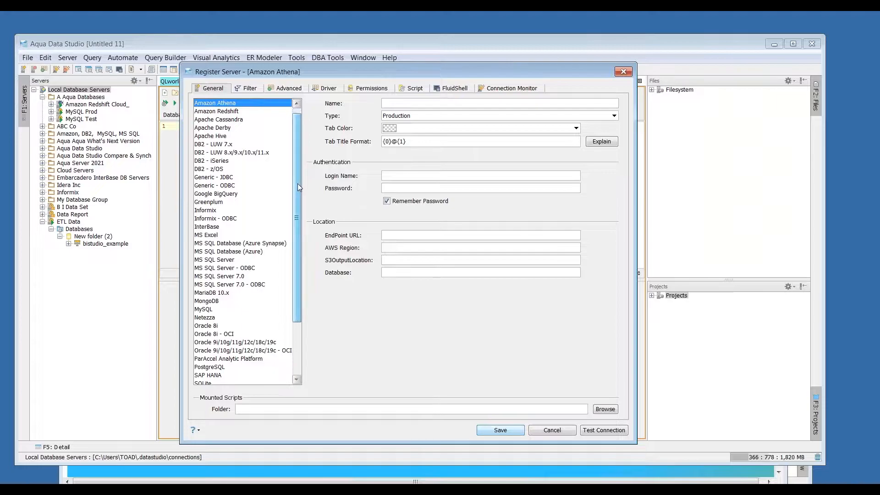
scroll(298, 192, down, 2)
click(219, 318)
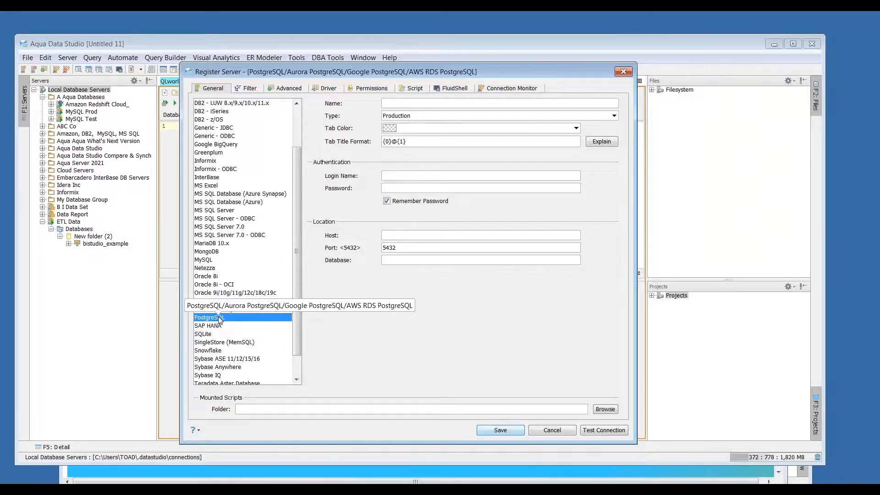
click(245, 293)
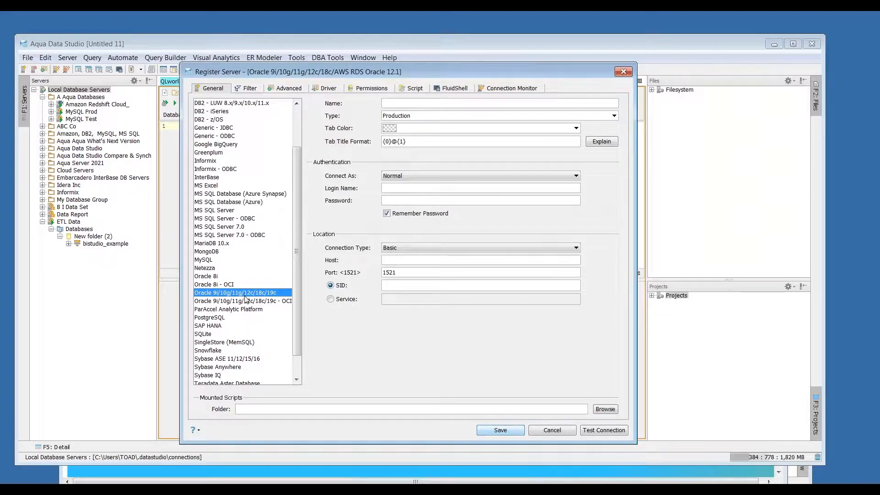
click(241, 302)
click(246, 296)
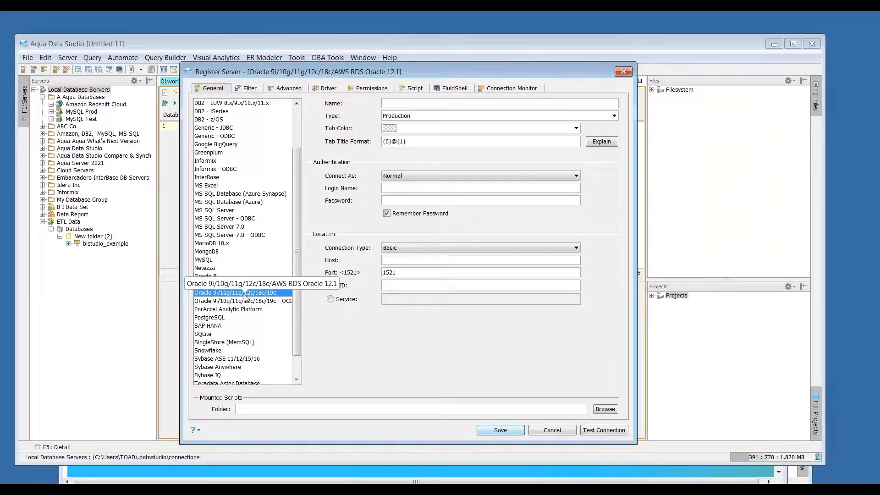
Switch to Firefox and examine the supported data sources on the Aqua Data Studio product page
mouse_move(142, 488)
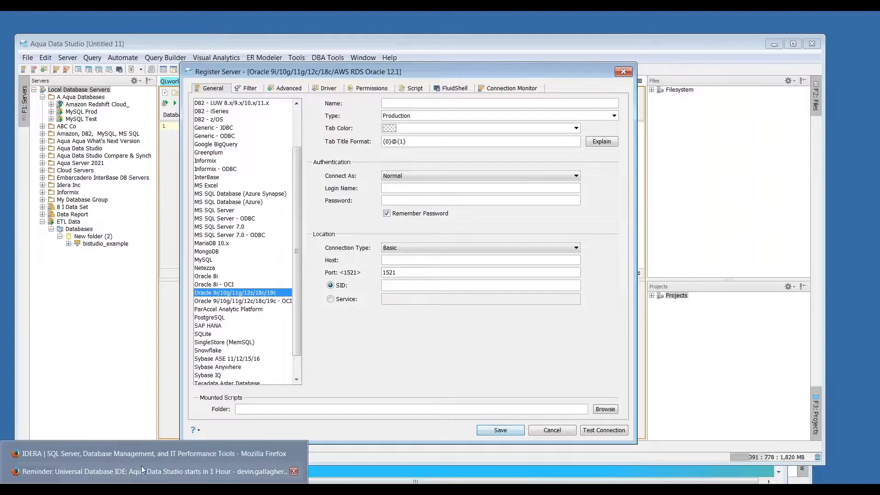
click(145, 458)
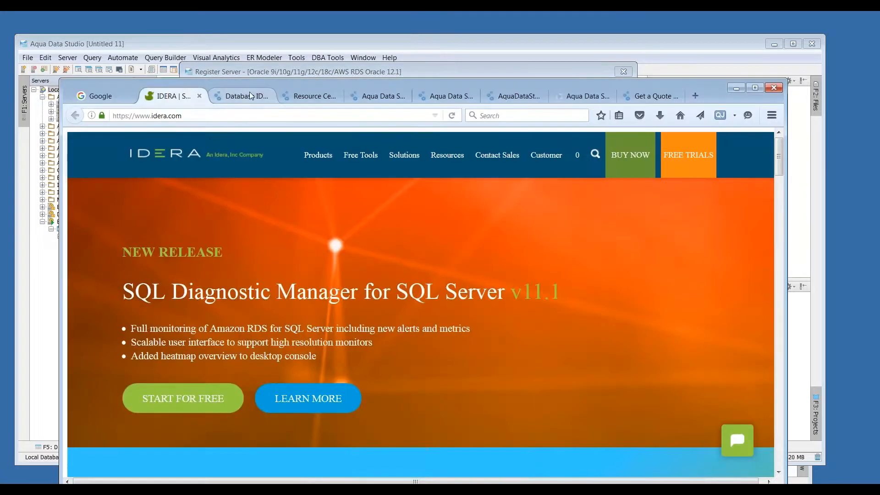
click(238, 95)
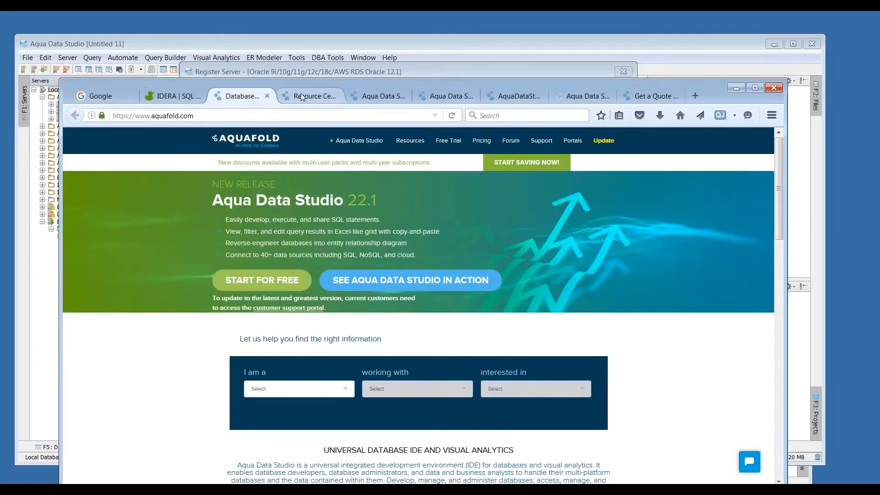
click(384, 97)
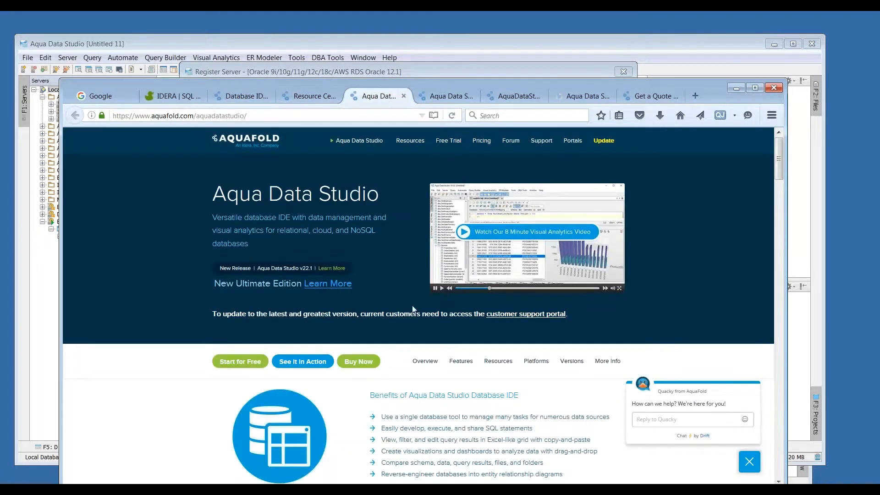
click(540, 365)
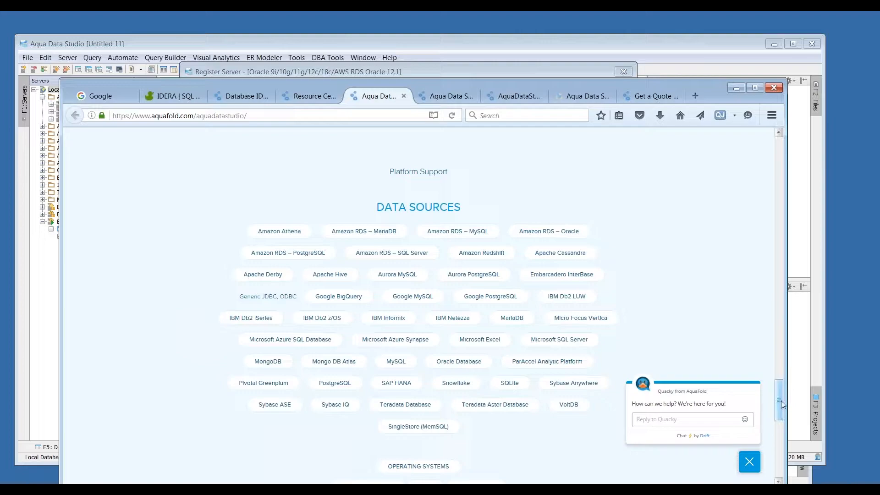
scroll(473, 419, down, 2)
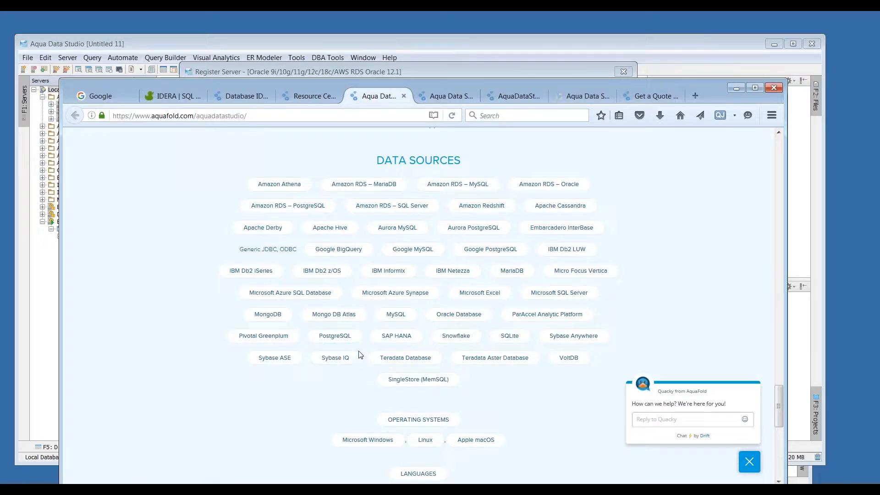
Open the Oracle Database and Snowflake data source pages in new browser tabs and look through the Oracle page
right_click(455, 320)
click(482, 323)
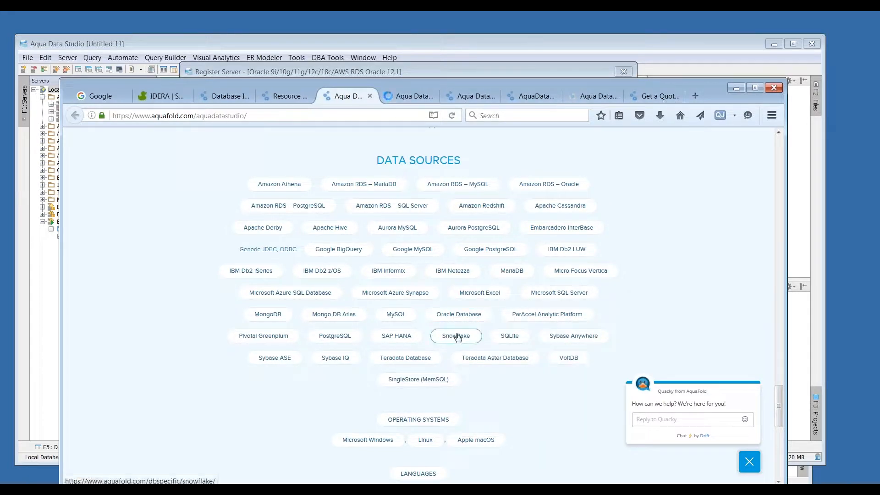
right_click(457, 337)
click(484, 341)
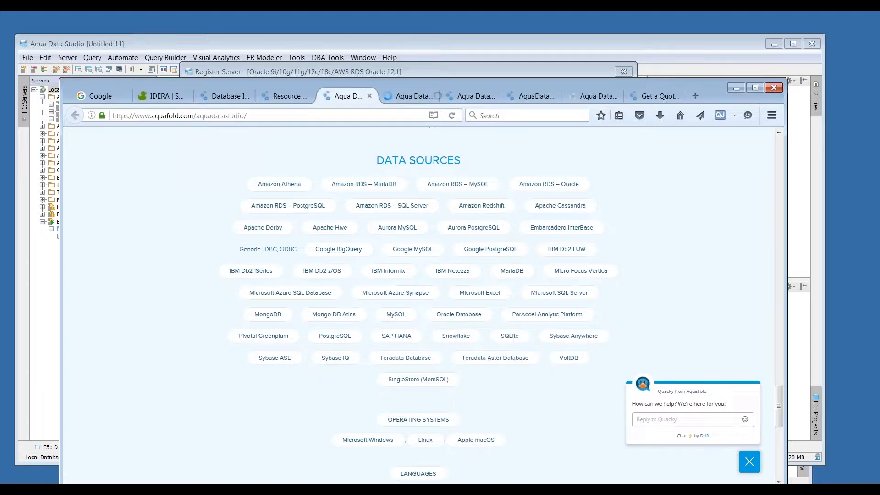
click(403, 98)
scroll(466, 294, down, 3)
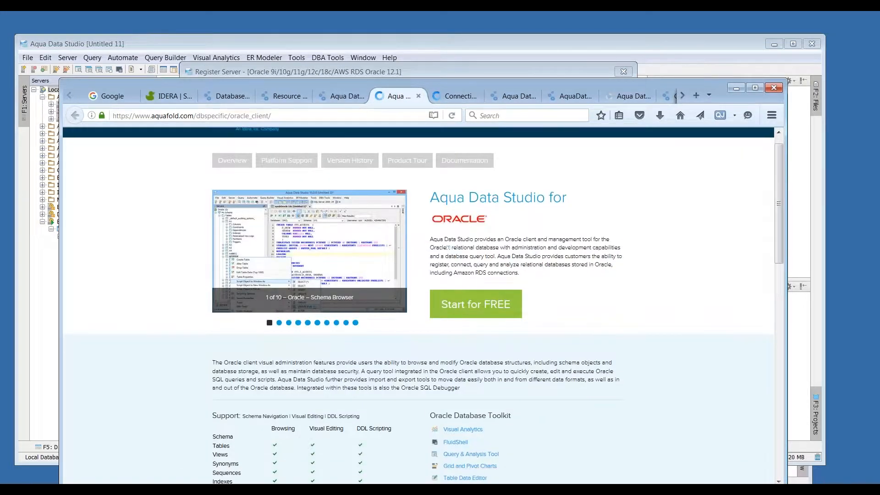
scroll(505, 391, up, 3)
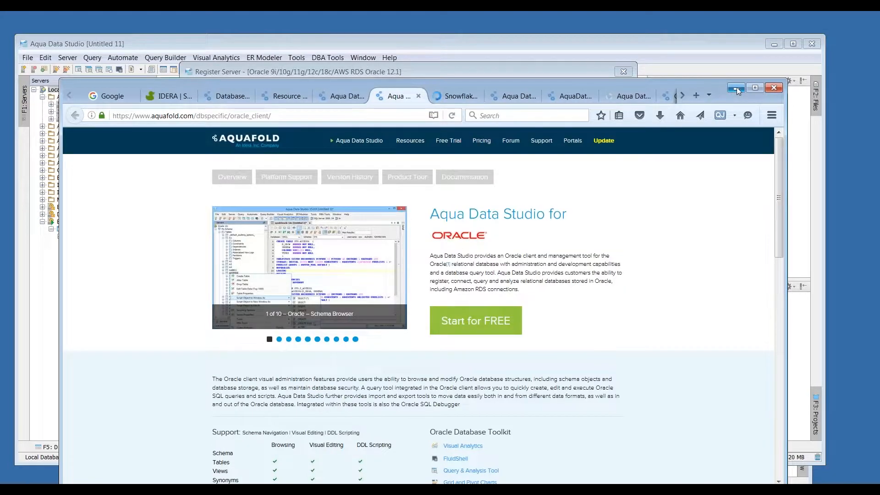
Return to the Register Server dialog in Aqua Data Studio and compare the settings for MS SQL Server and MS SQL Database (Azure)
click(736, 88)
mouse_move(293, 259)
mouse_down()
mouse_move(296, 211)
mouse_move(299, 286)
mouse_move(301, 202)
mouse_move(298, 268)
mouse_up()
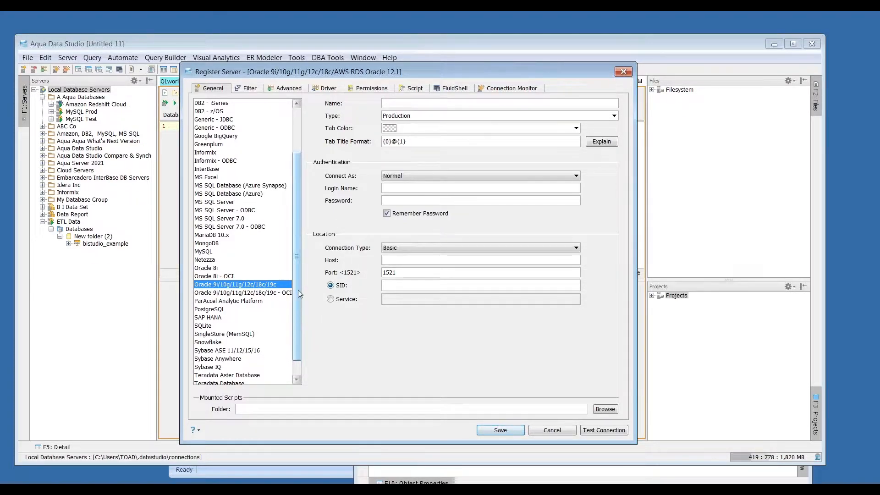
drag(299, 294, 298, 248)
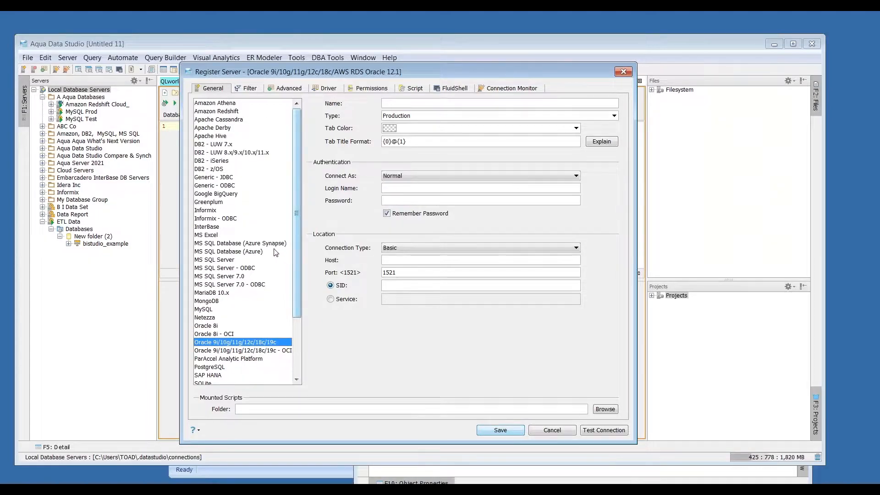
click(223, 260)
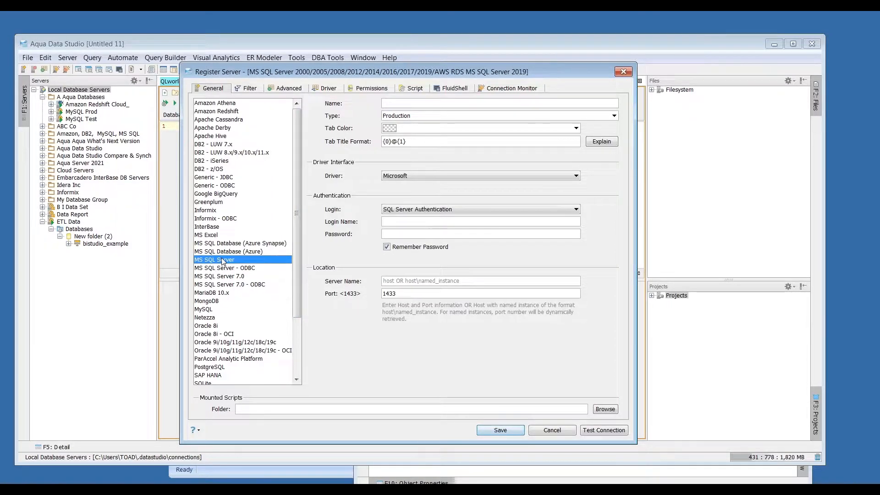
click(234, 252)
click(232, 260)
Review the MS SQL Server driver properties and the available tab colors without choosing a color
click(329, 92)
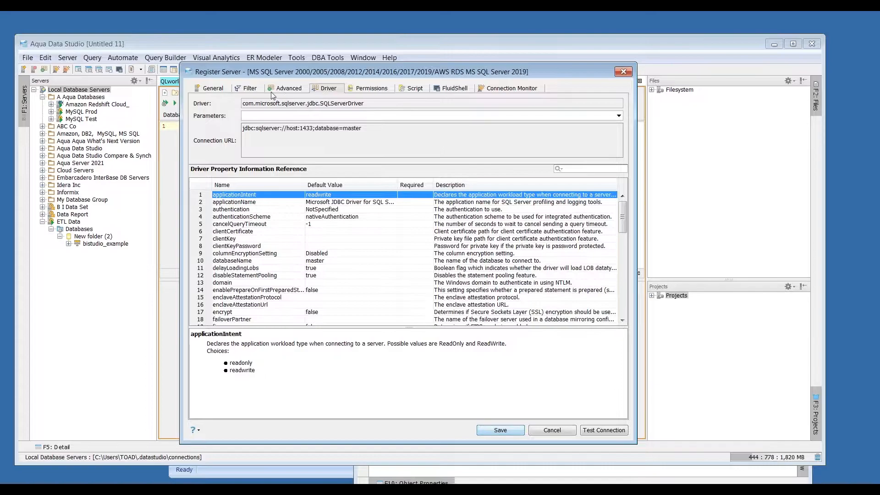
click(216, 90)
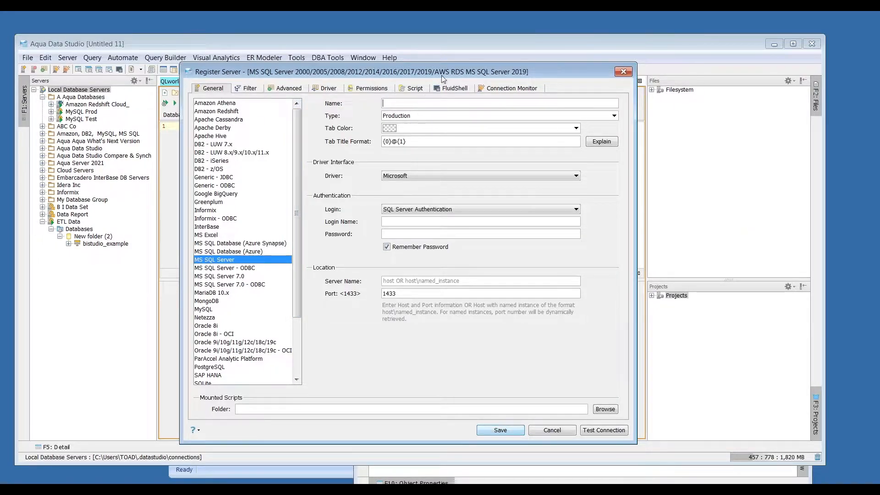
drag(506, 69, 527, 73)
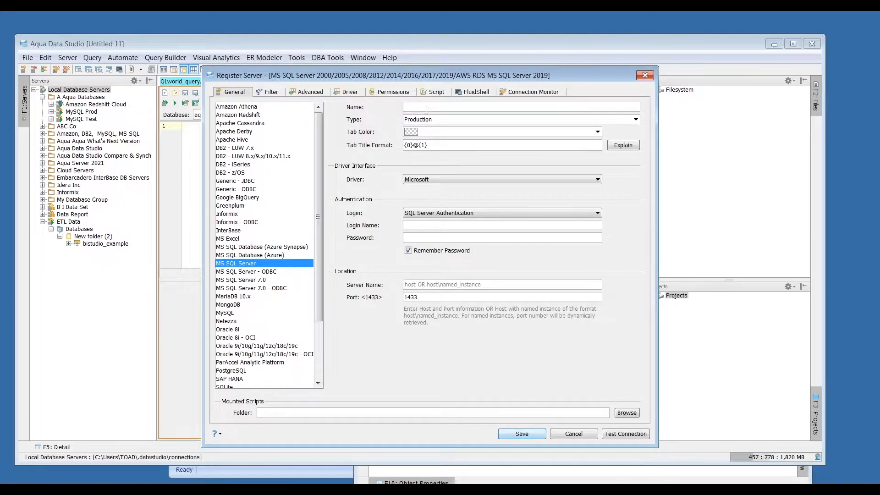
click(598, 132)
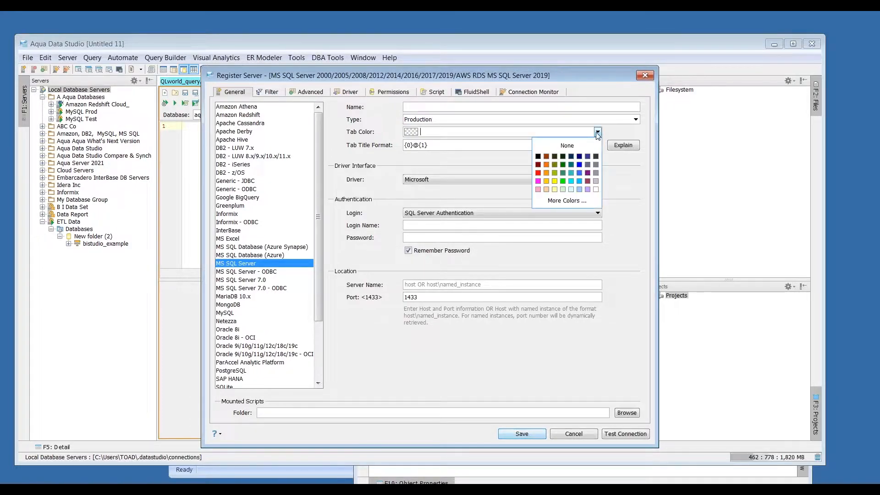
click(615, 136)
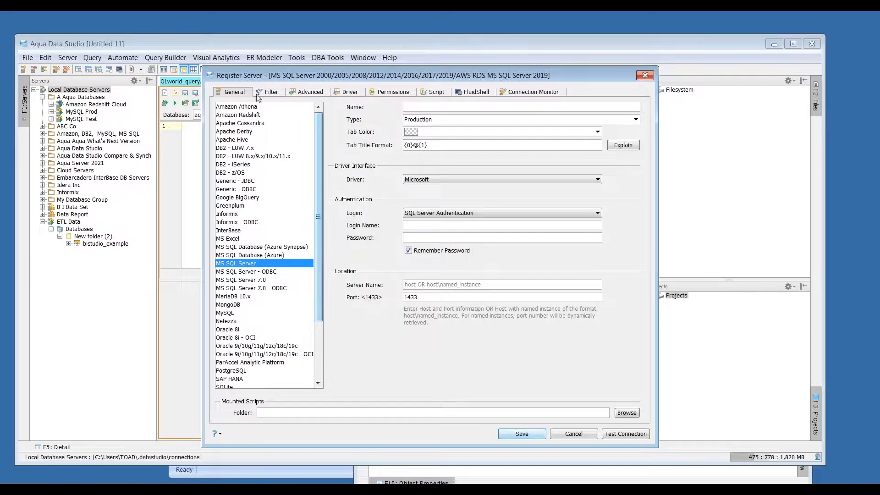
View the registration settings for Amazon Redshift and Amazon Athena, and close the Register Server dialog without saving
click(258, 116)
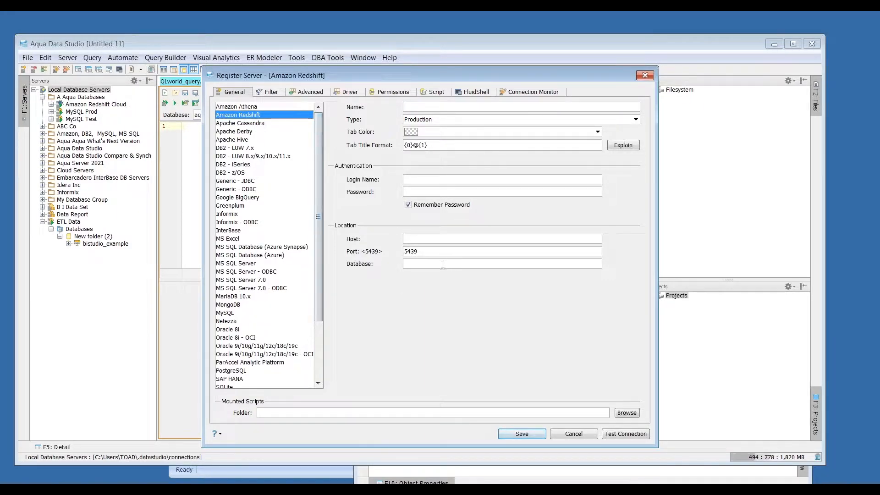
click(261, 106)
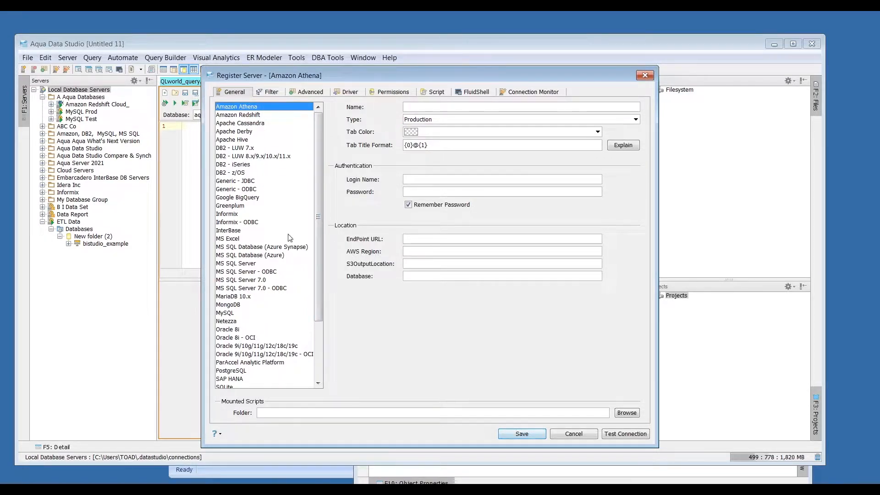
mouse_move(318, 291)
mouse_down()
mouse_move(326, 315)
mouse_move(326, 288)
mouse_up()
click(560, 433)
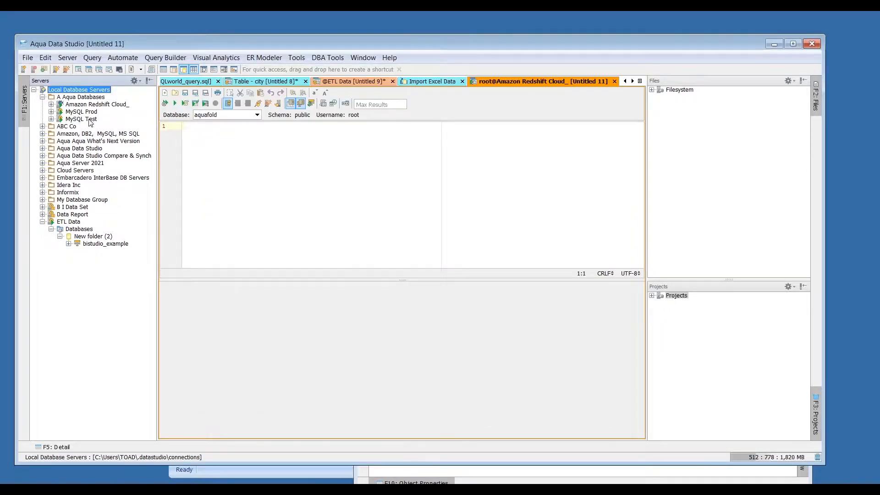
Open the server properties of MySQL Test, test its database connection and close the test report
right_click(91, 122)
click(186, 217)
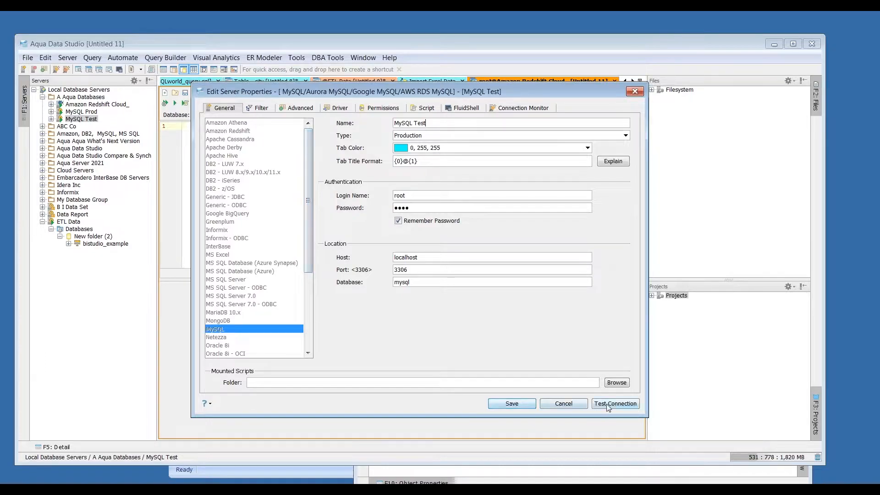
click(608, 405)
drag(460, 194, 474, 309)
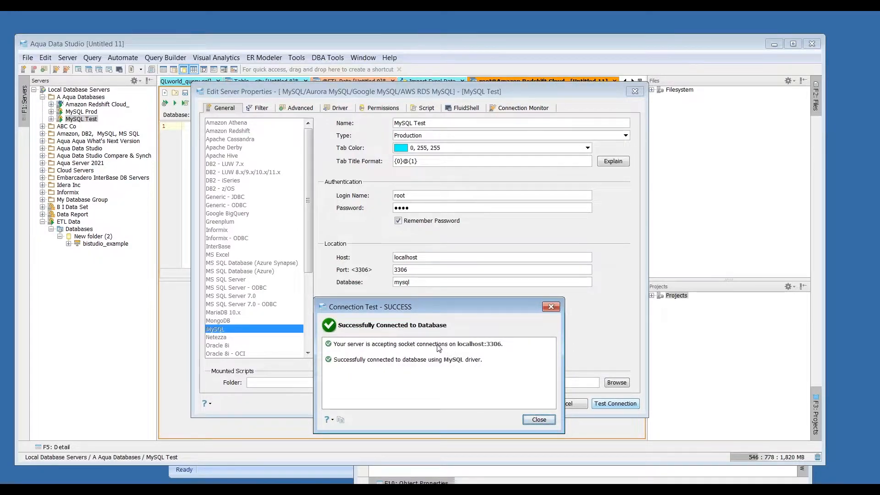
drag(455, 307, 490, 245)
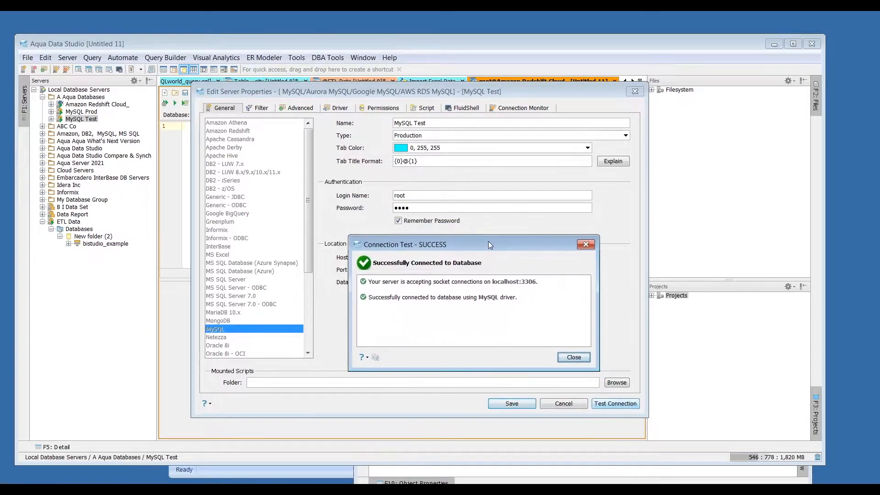
click(561, 358)
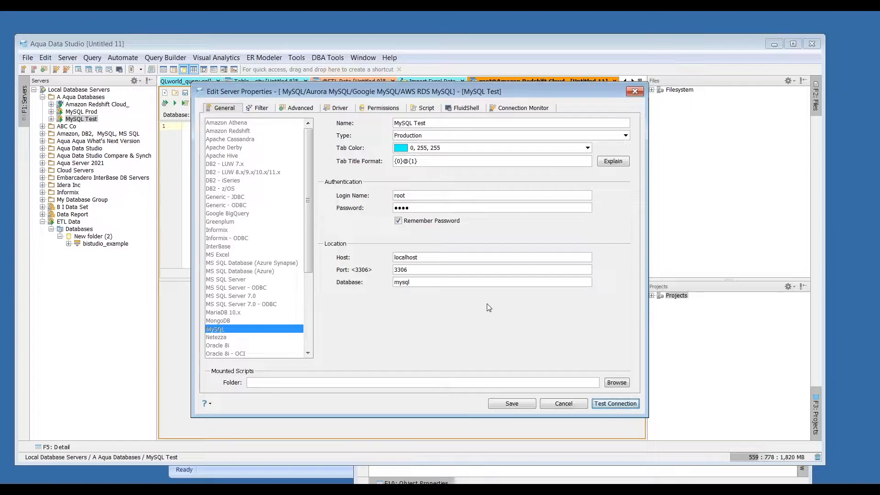
Close the server properties without saving and expand the Amazon Redshift Cloud_, MySQL Prod and MySQL Test servers
click(560, 404)
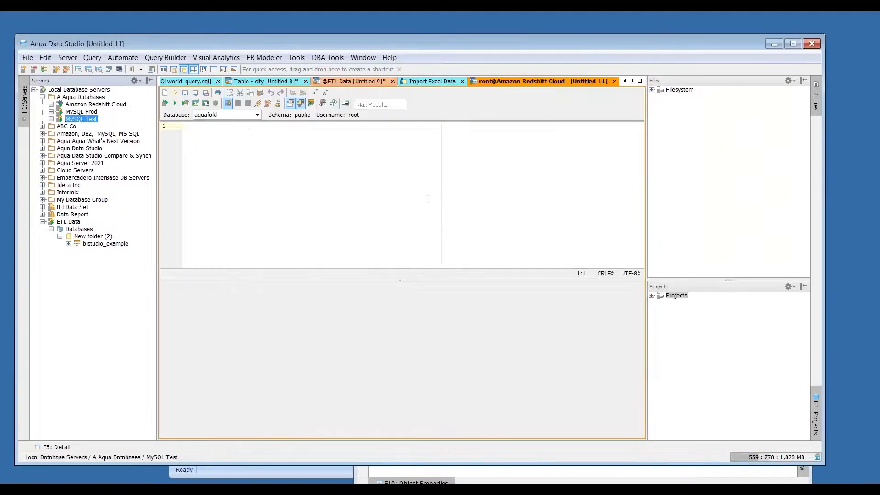
click(51, 105)
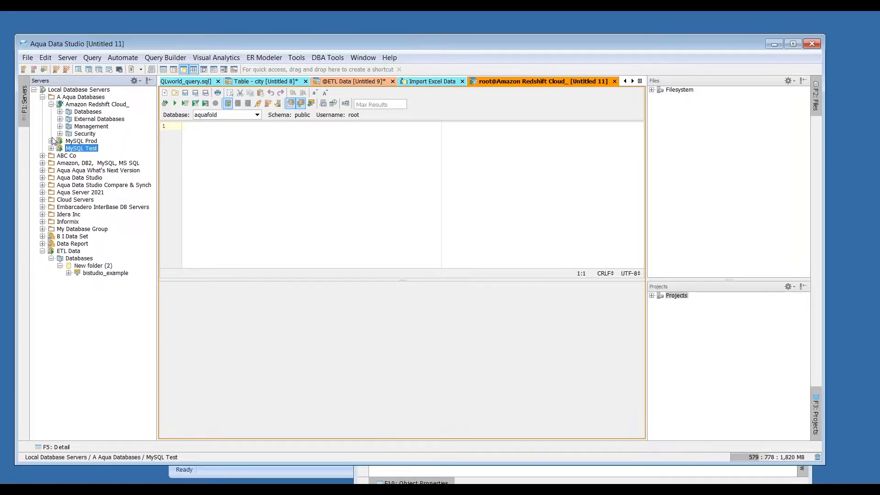
click(52, 105)
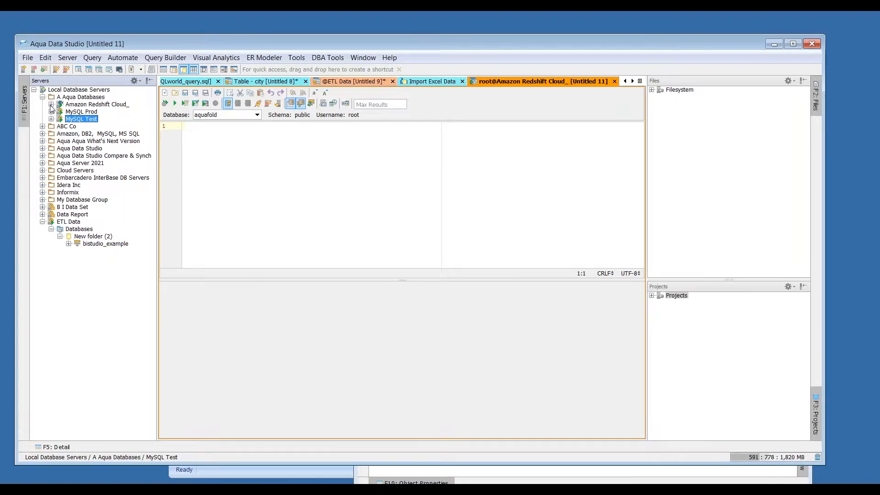
click(51, 106)
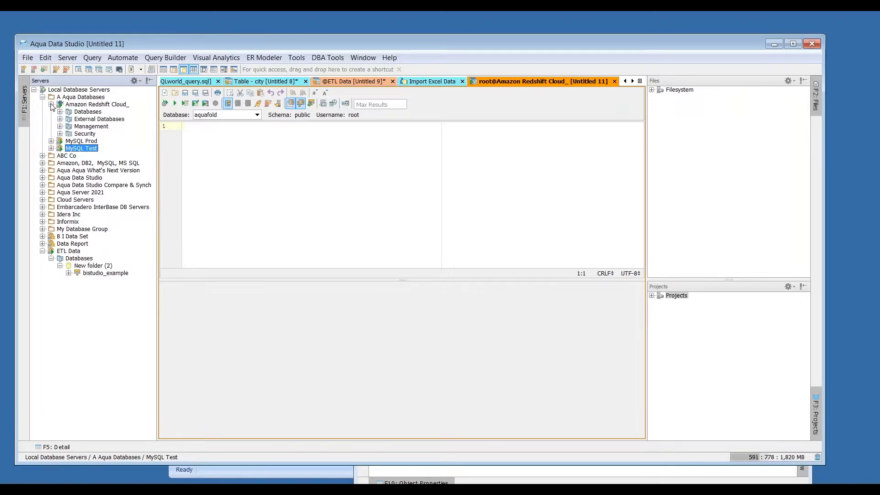
click(52, 141)
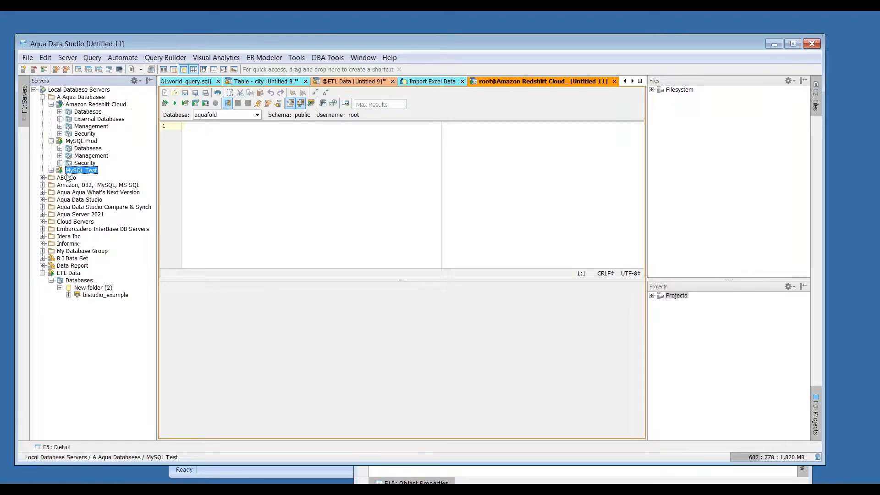
click(52, 170)
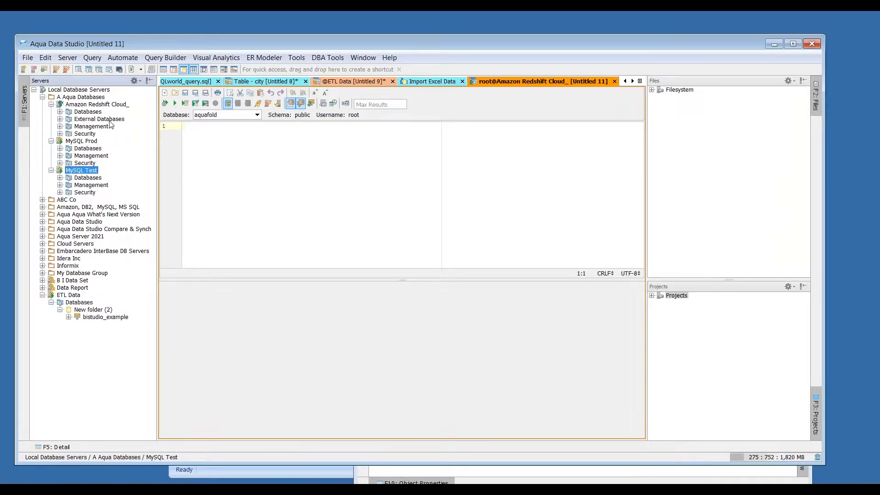
Browse the public schema of the Redshift server's amazon database, widen the server tree, and collapse the Redshift databases
click(60, 112)
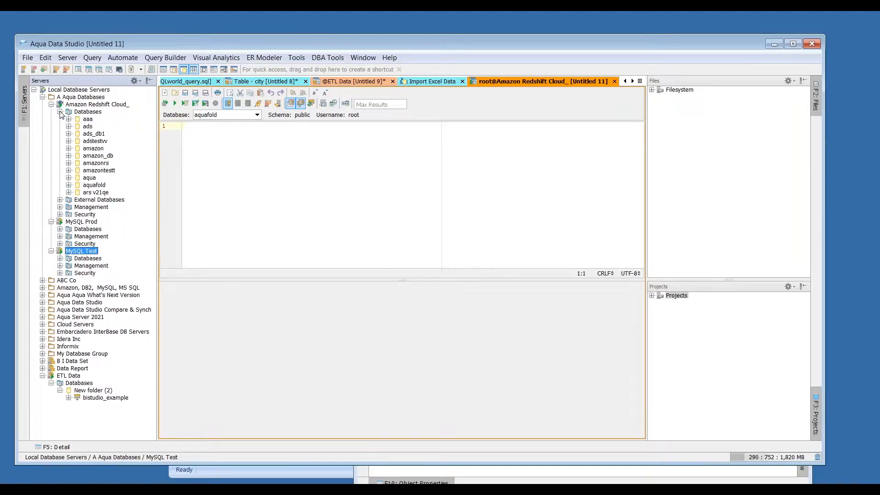
click(69, 148)
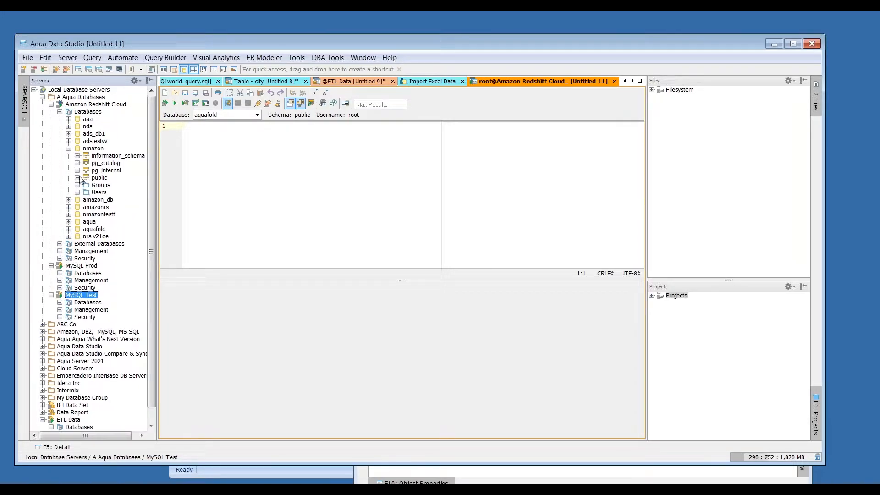
click(78, 178)
drag(158, 184, 193, 184)
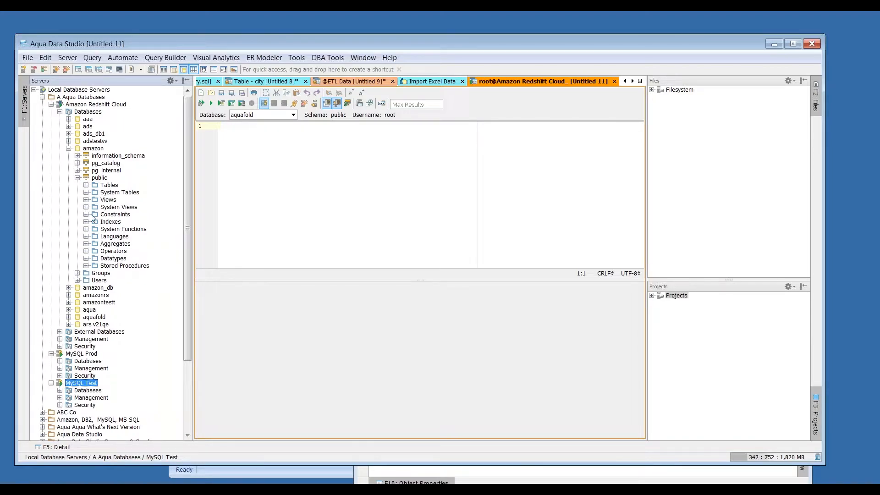
click(77, 178)
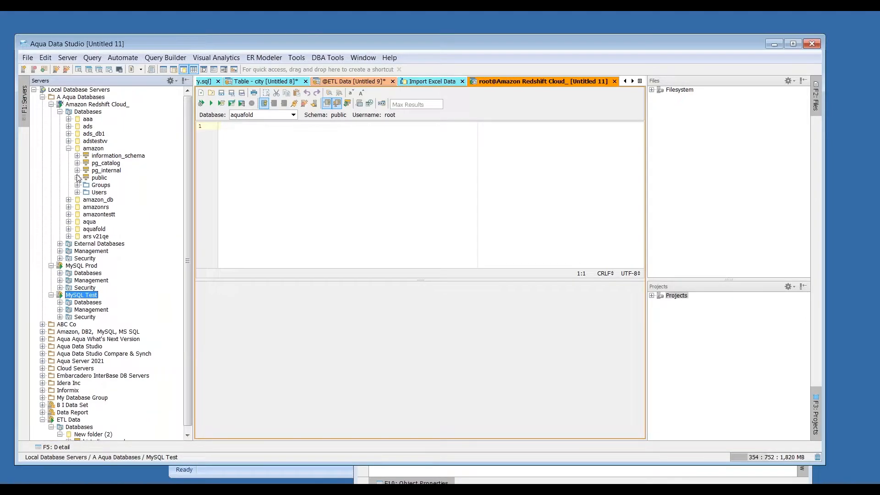
click(60, 112)
Explore MySQL Prod's world database objects, its Management folder, and the users under Security
click(59, 148)
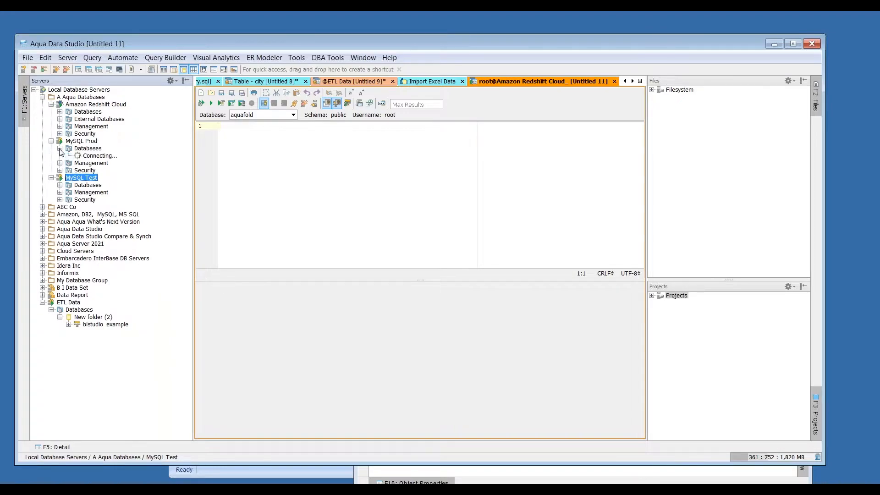
click(68, 164)
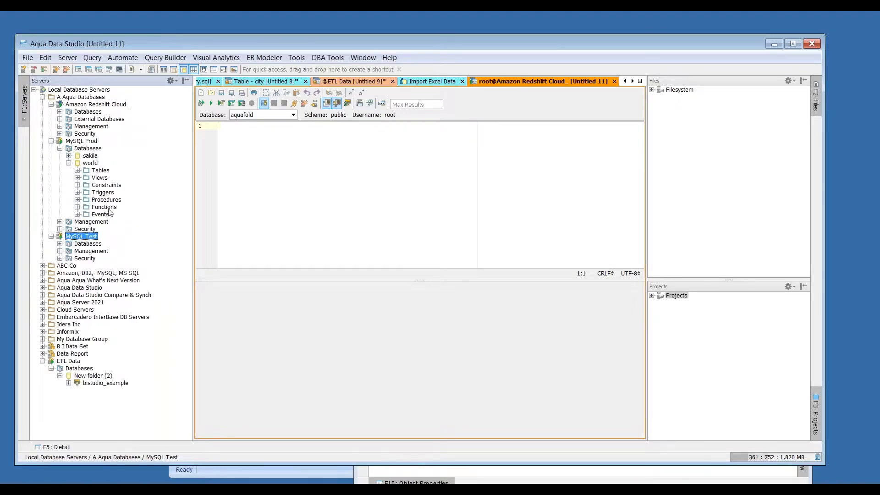
click(60, 222)
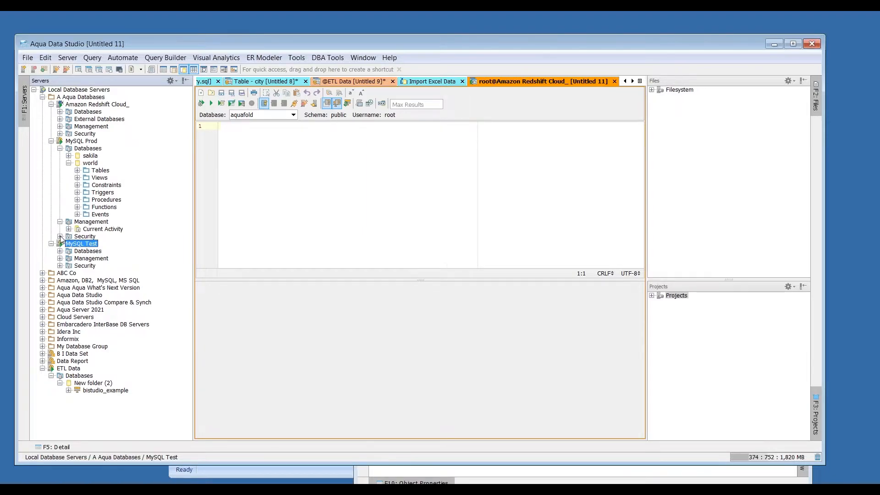
click(60, 236)
click(69, 244)
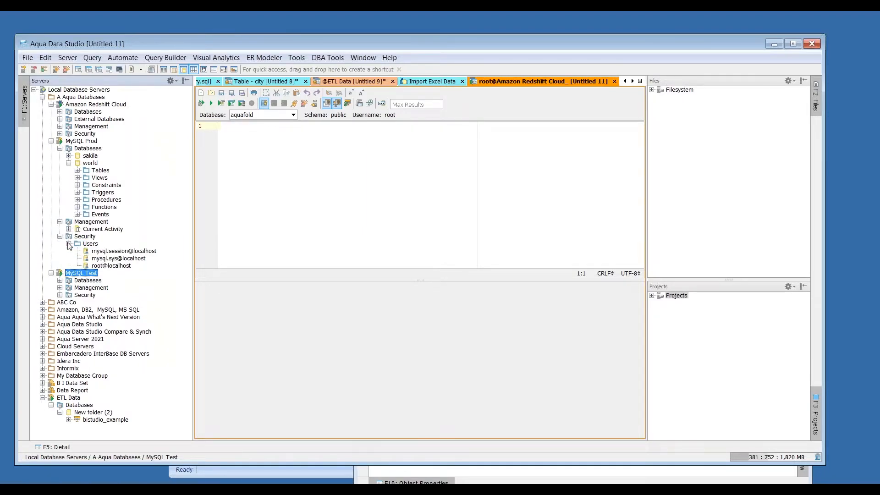
click(69, 244)
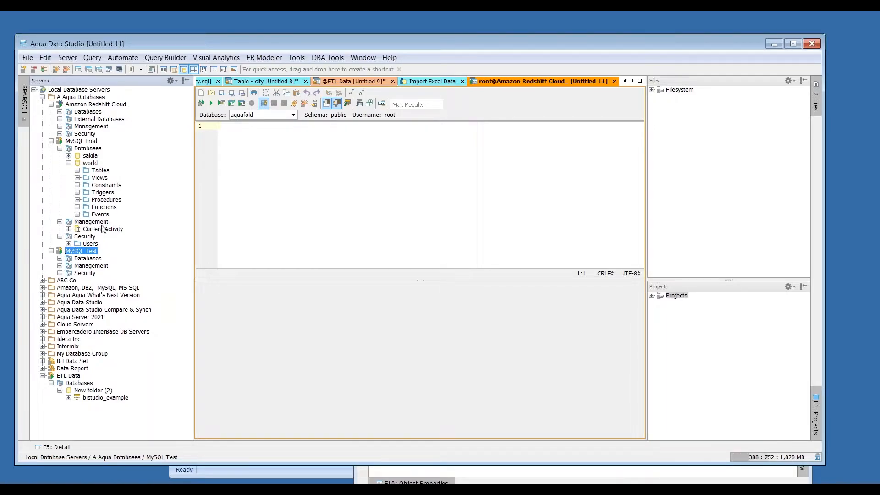
Look through the DBA Tools for MySQL and the other database platforms, and collapse MySQL Prod's databases
click(315, 58)
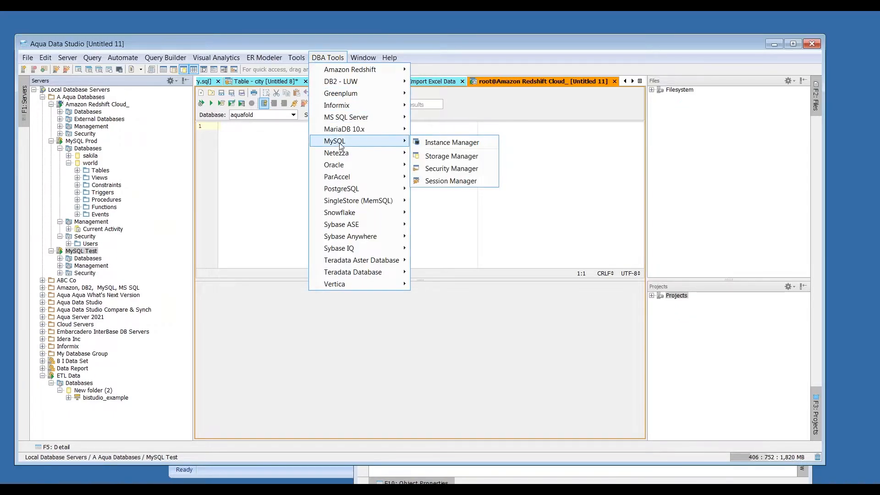
mouse_move(372, 143)
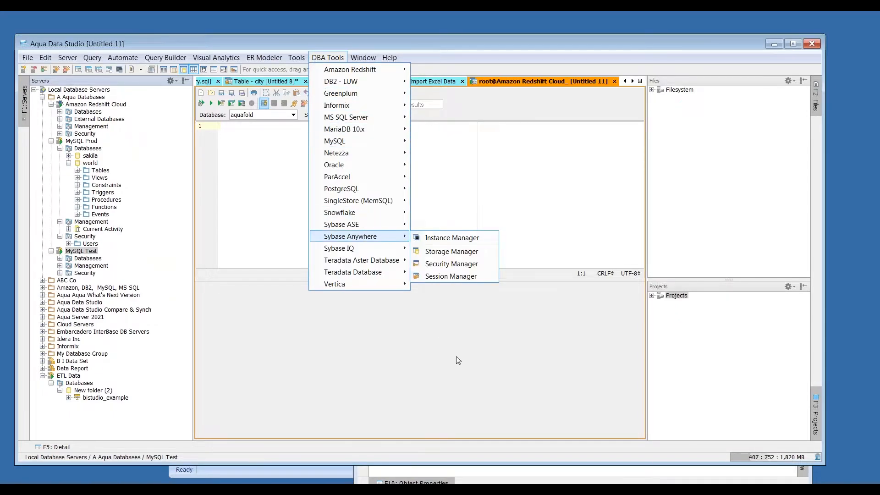
click(399, 326)
click(68, 163)
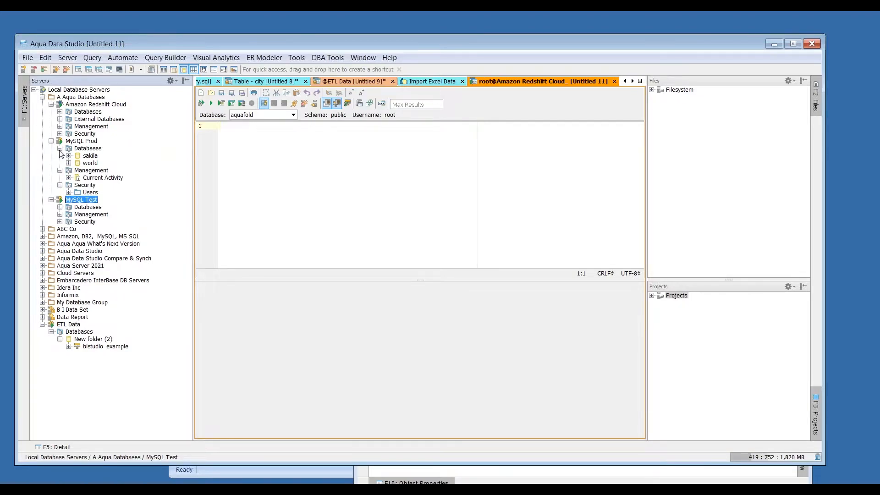
click(60, 149)
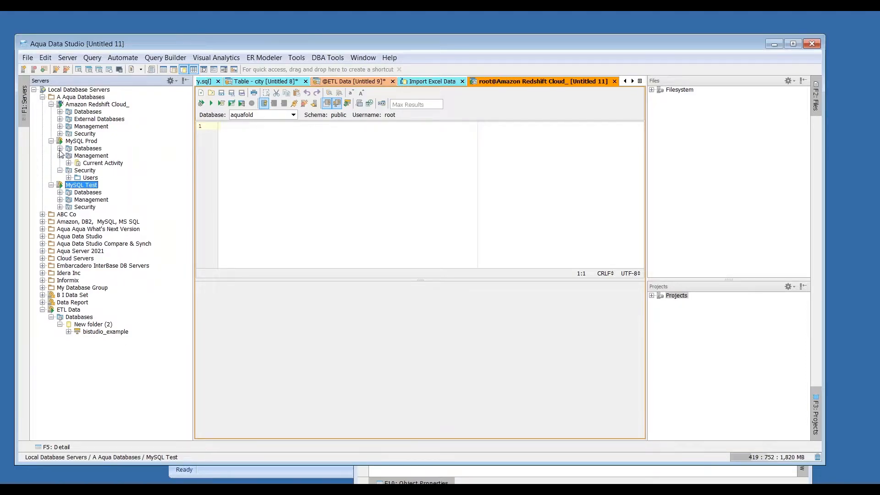
View the commands available for the MySQL Test server, collapse MySQL Prod's Management folder, and slightly narrow the server tree
right_click(93, 187)
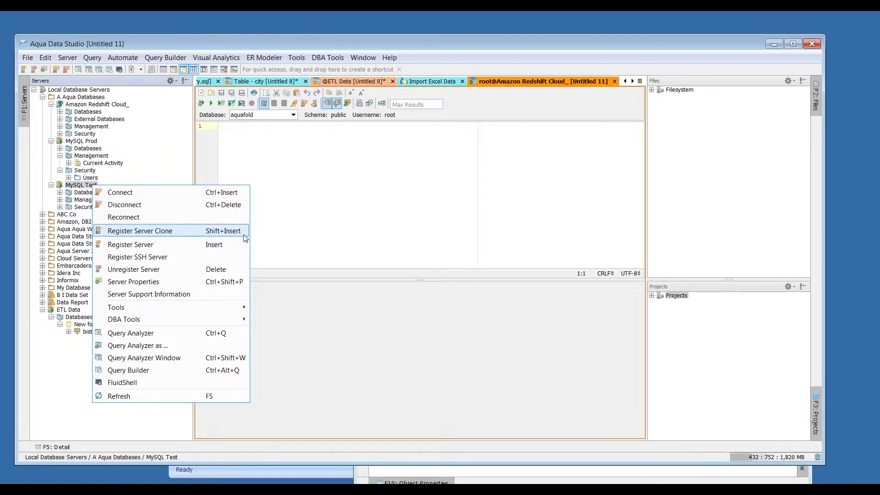
click(317, 299)
click(60, 155)
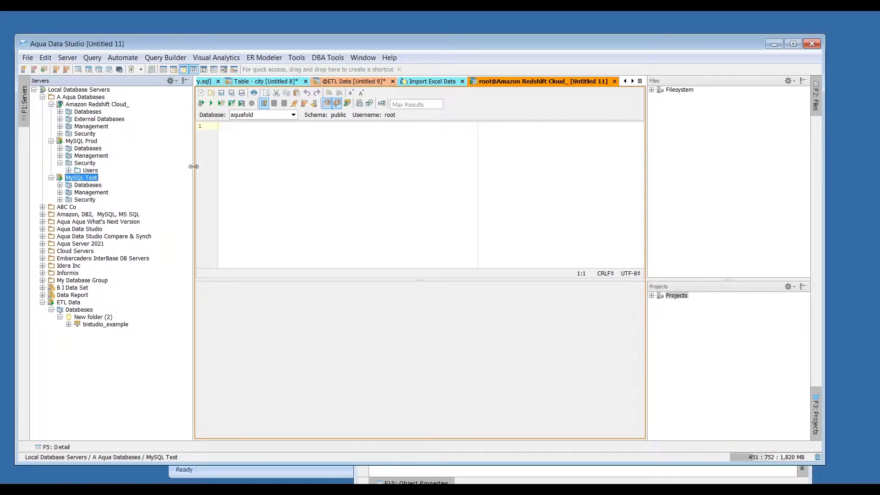
drag(192, 167, 185, 167)
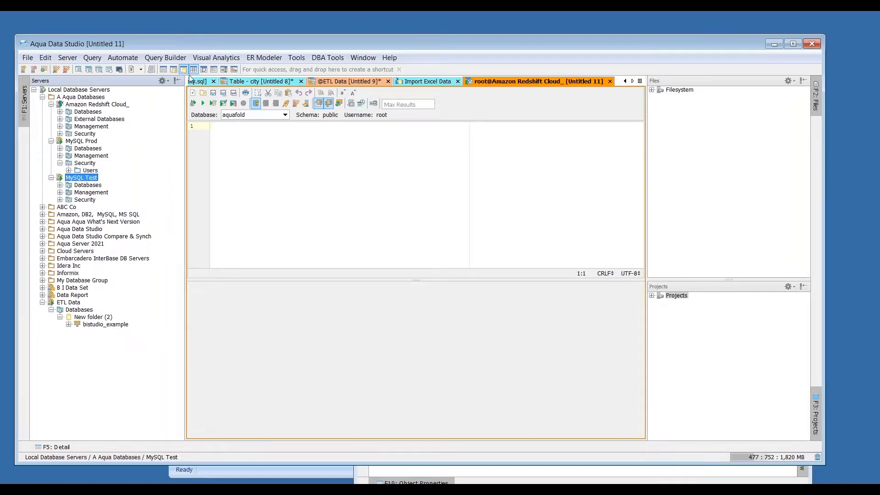
Review the available Query and Server commands, and bring up the city table script in the query editor
click(92, 58)
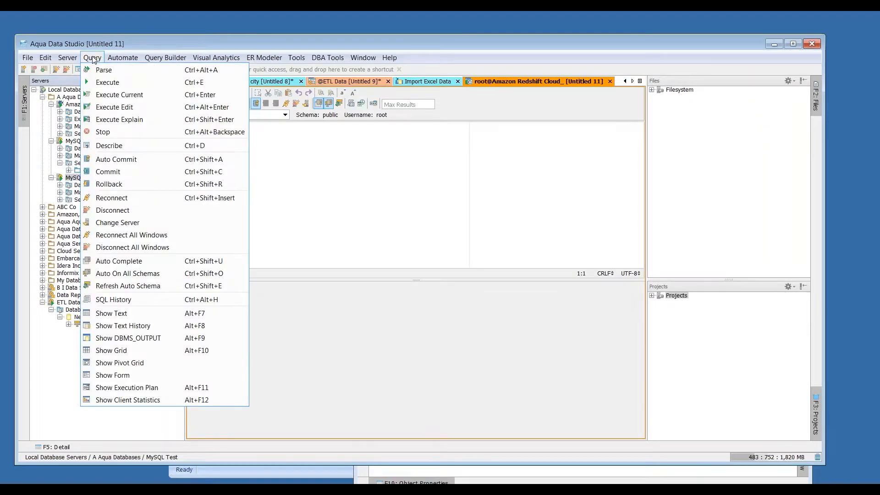
mouse_move(68, 58)
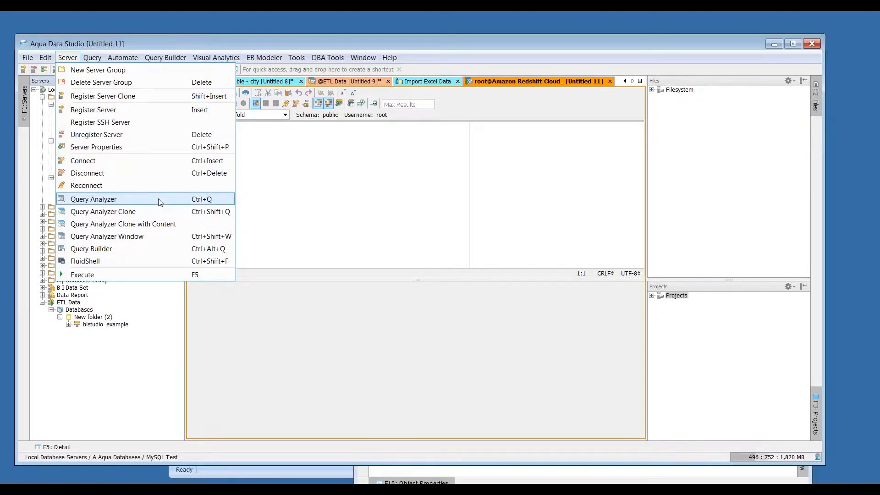
click(160, 202)
click(271, 82)
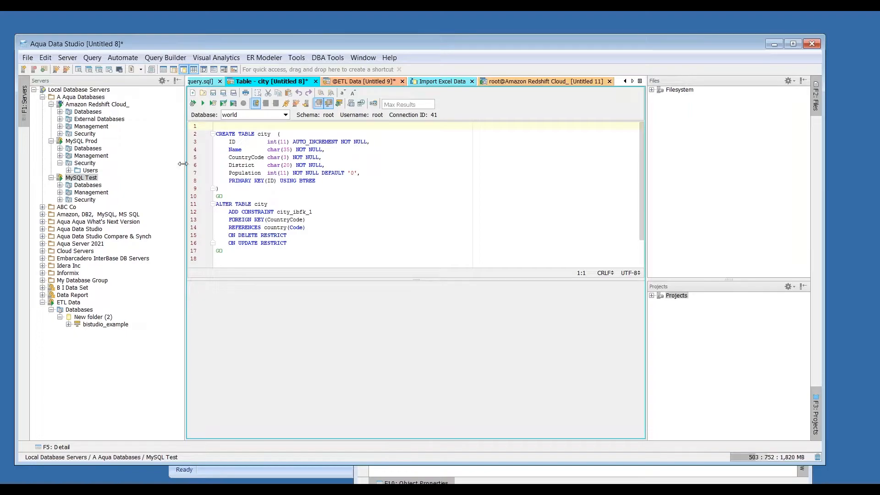
drag(182, 168, 166, 167)
click(91, 58)
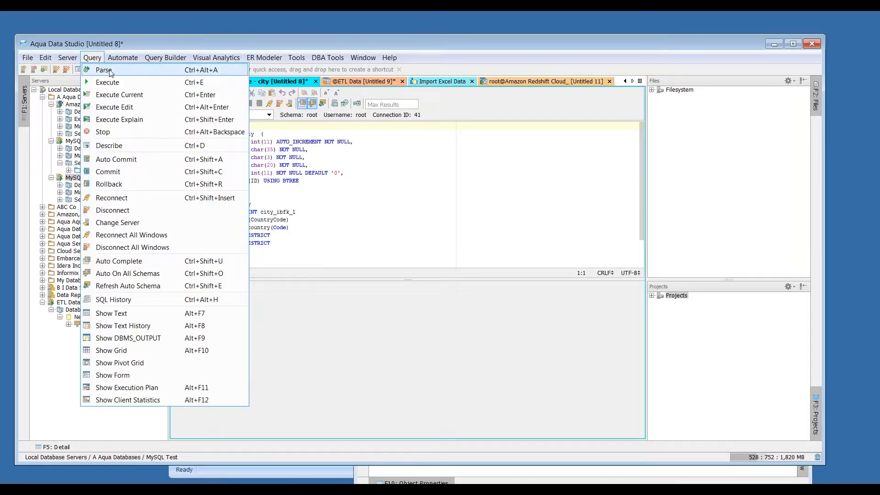
click(332, 314)
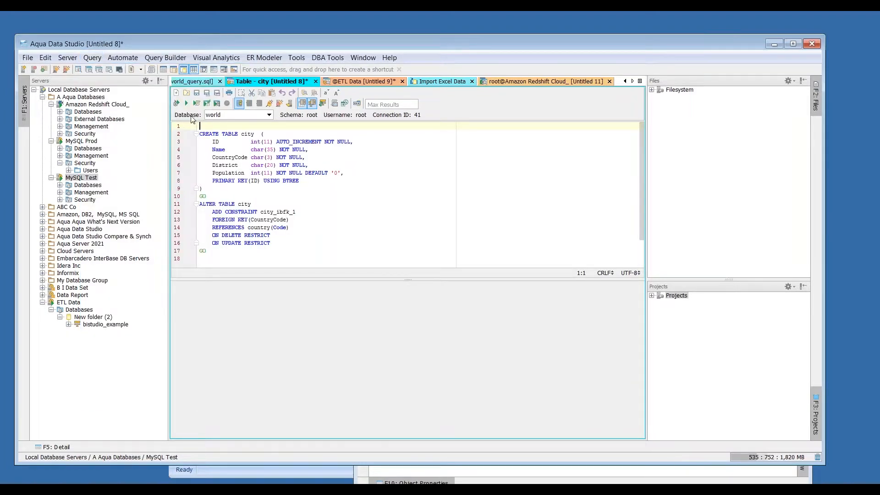
Parse the city table script and display its CREATE TABLE statement from the parser results
drag(169, 131, 252, 112)
click(259, 104)
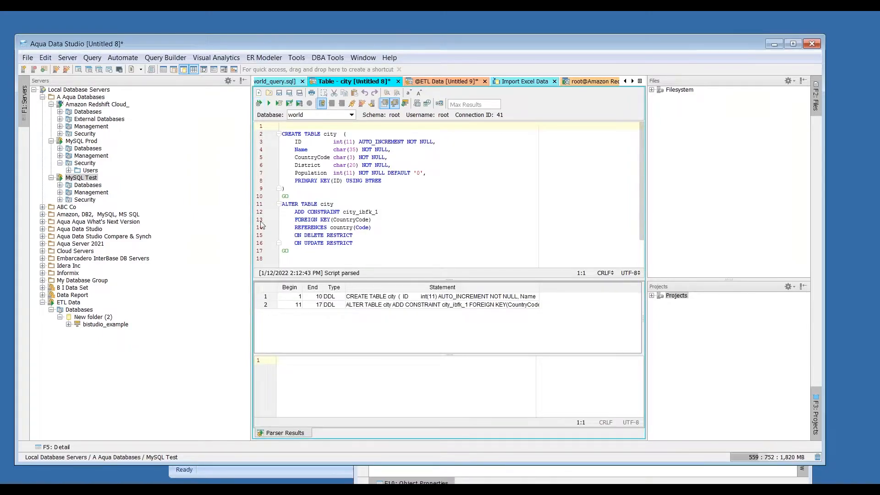
click(381, 297)
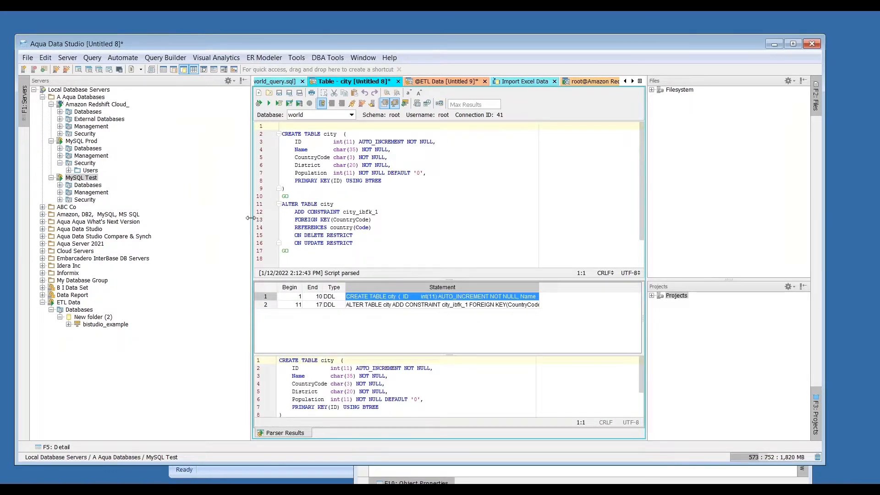
drag(249, 217, 180, 217)
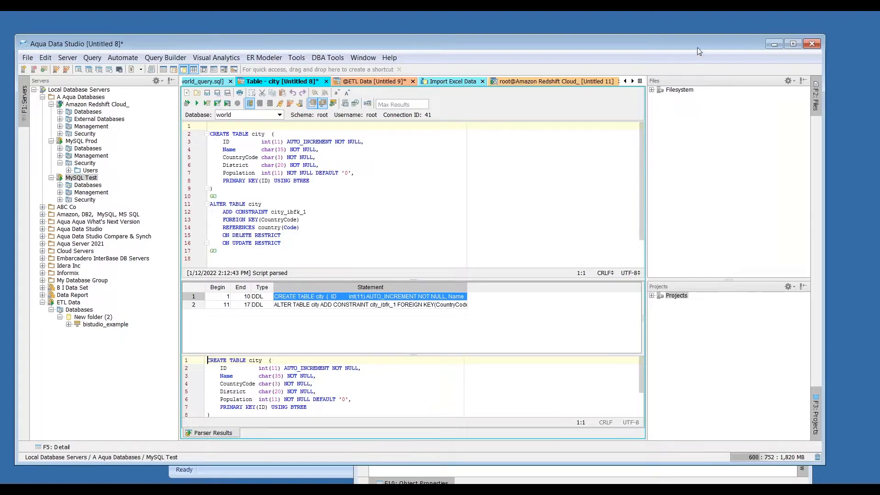
Browse the files in the mounted myFiles directory, list the projects, and view the commands available for that directory
click(652, 90)
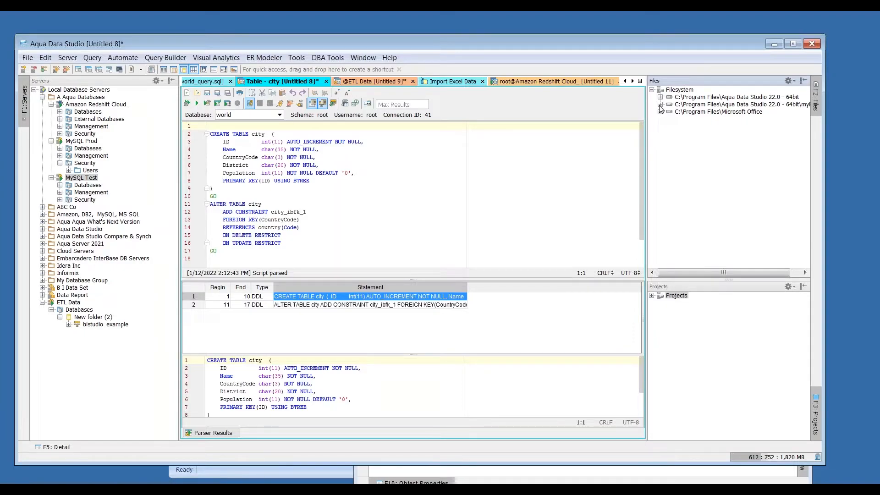
click(660, 104)
click(722, 113)
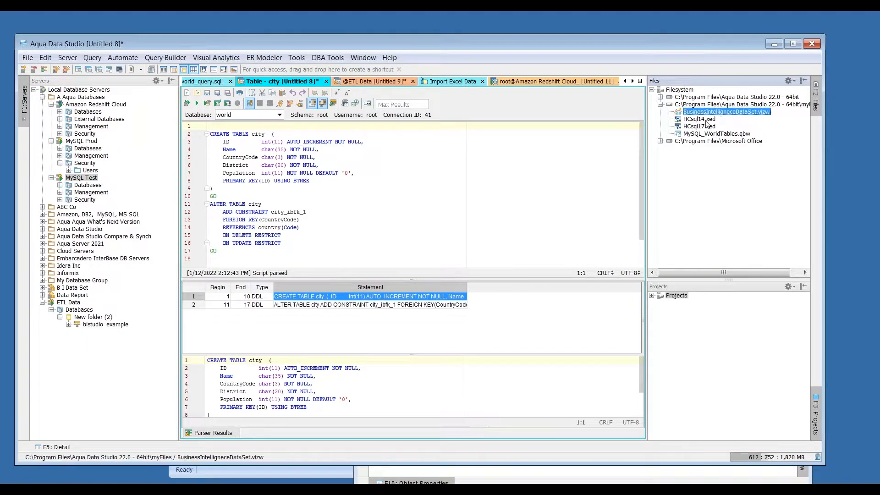
click(703, 134)
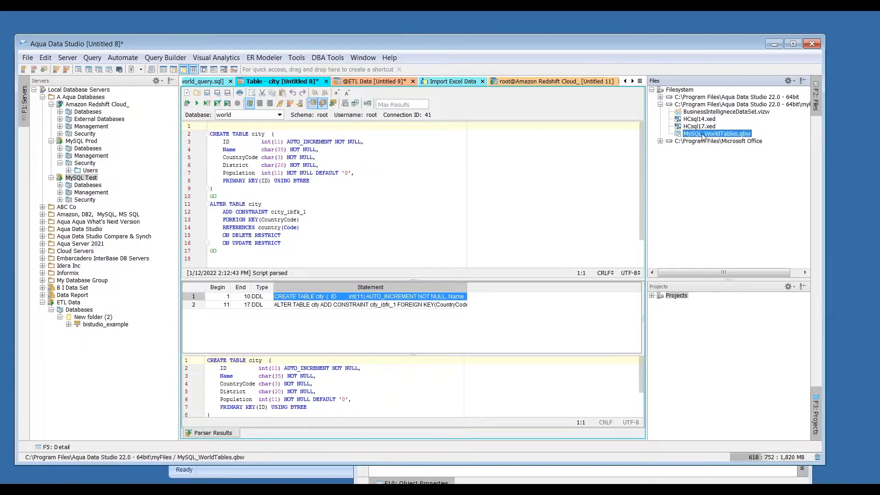
click(652, 295)
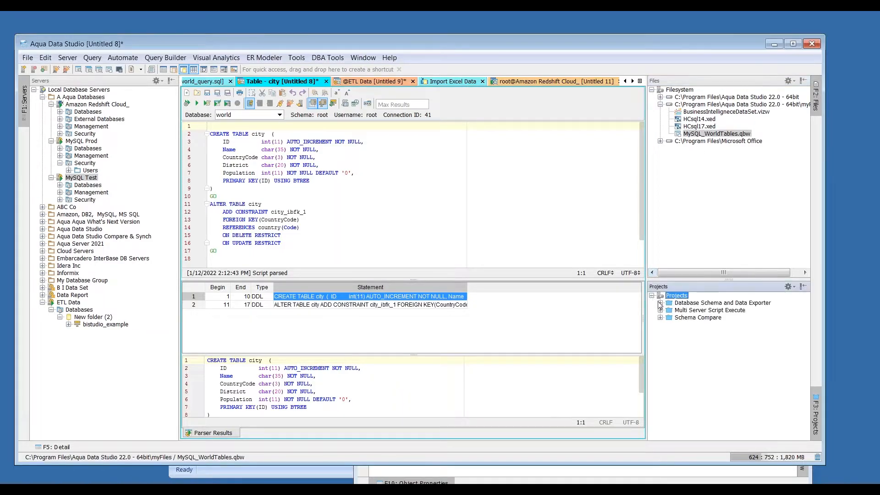
right_click(689, 105)
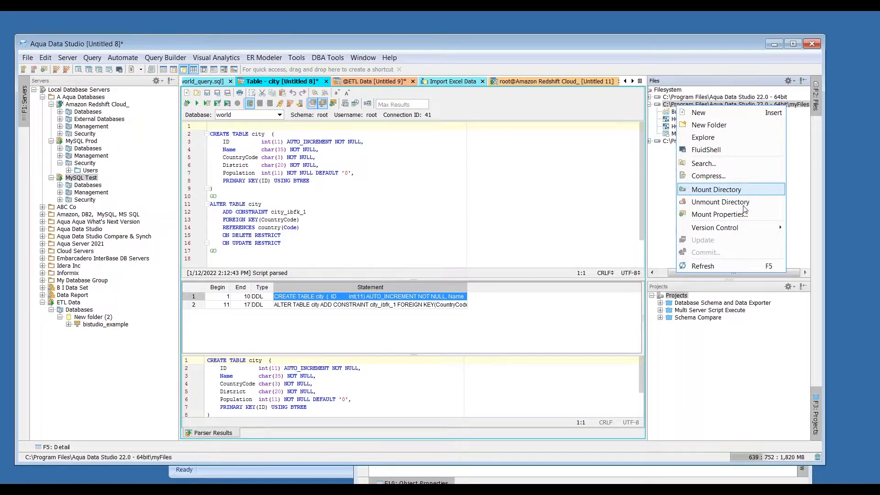
View the version control options for the myFiles directory, and expand the Database Schema and Data Exporter, Multi Server Script Execute and Schema Compare projects
mouse_move(747, 229)
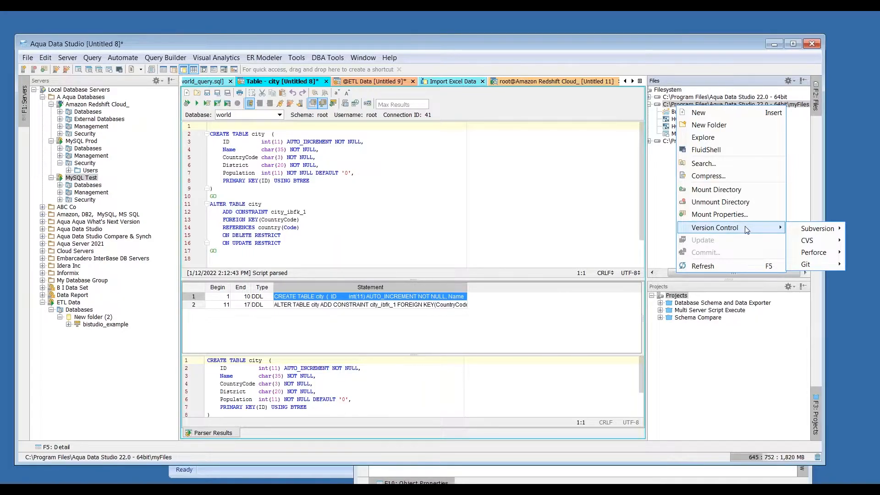
click(665, 222)
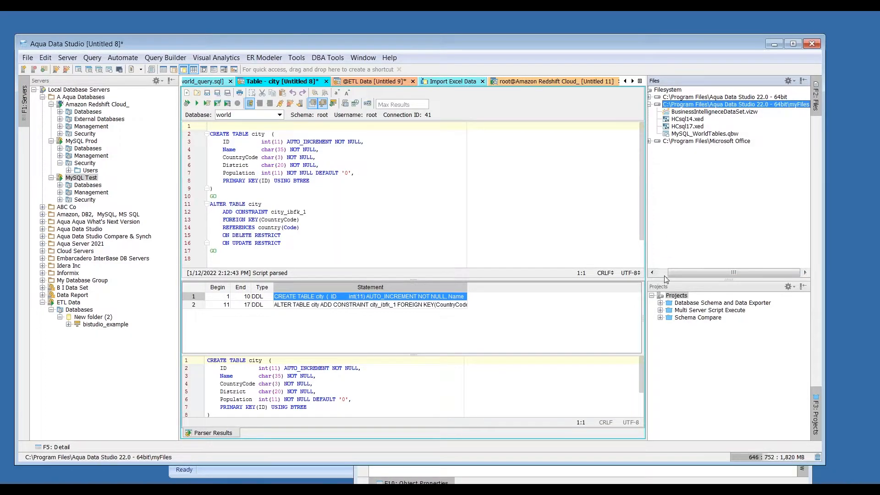
click(661, 303)
click(661, 333)
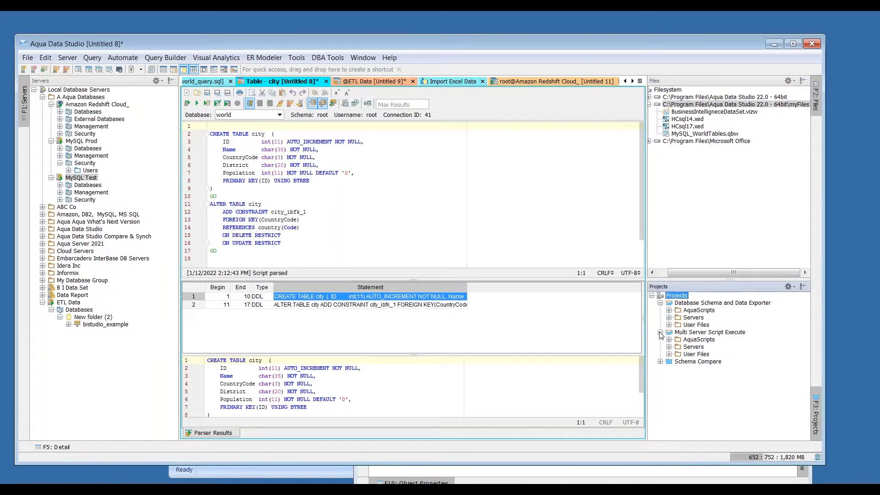
click(661, 362)
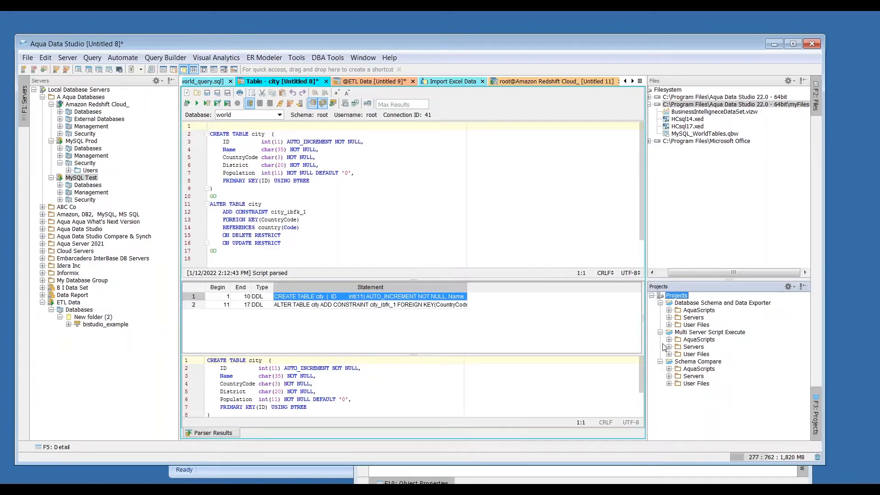
Review the templates for a new project, view the options of Random Table And Data Generation, and close without creating a project
right_click(683, 296)
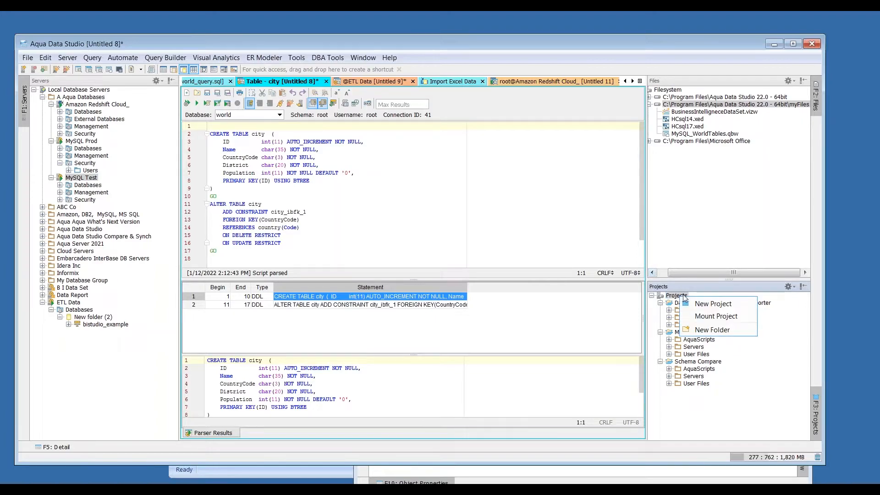
click(720, 307)
click(290, 224)
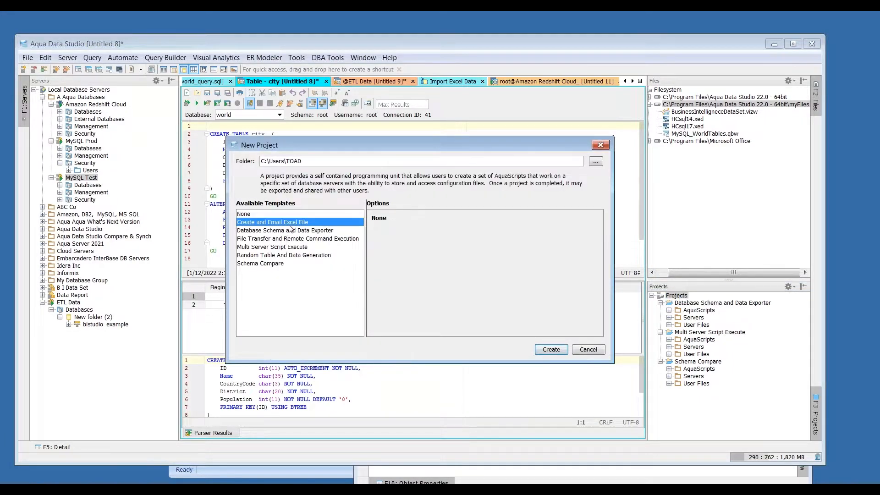
click(291, 255)
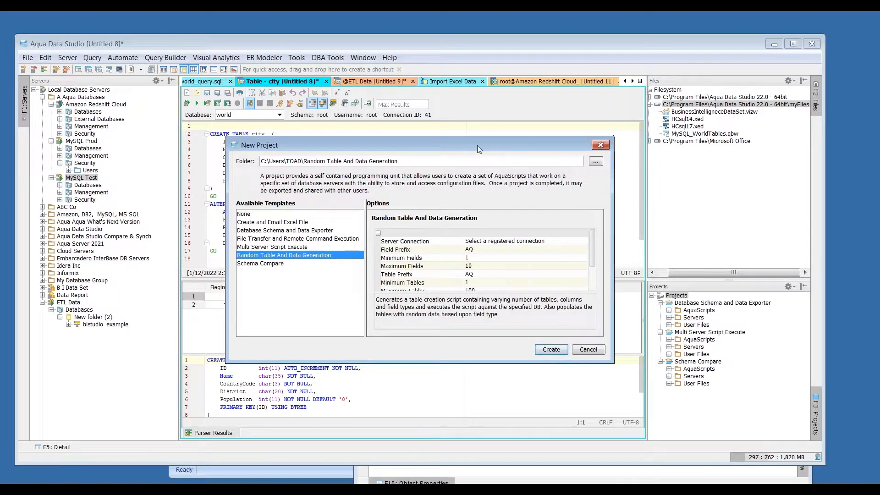
drag(477, 145, 505, 168)
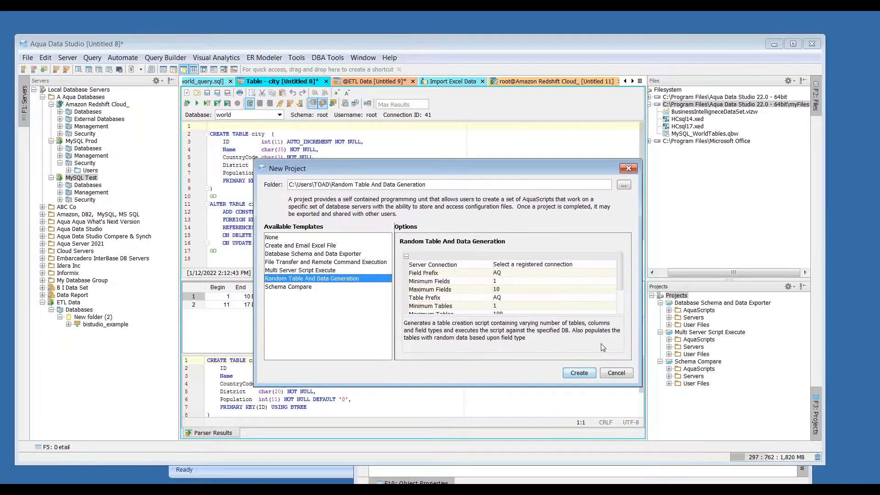
click(616, 373)
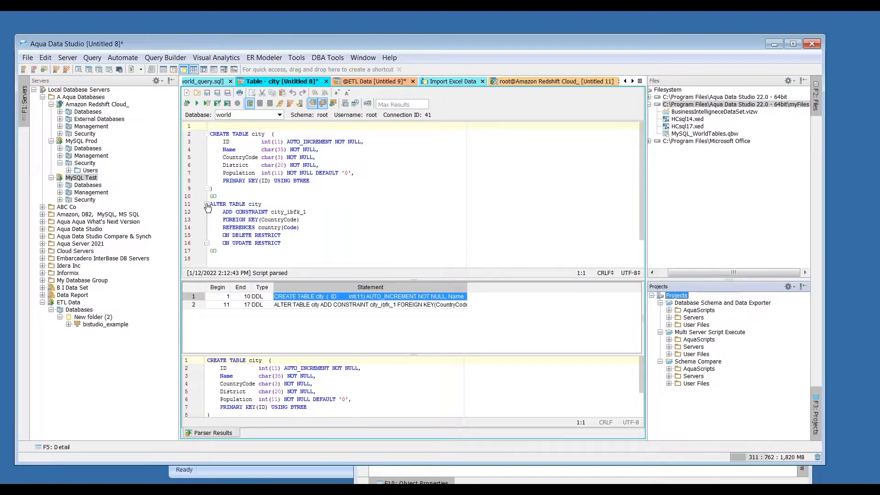
Narrow the server tree slightly, and review the commands available under Tools and DBA Tools
drag(178, 203, 168, 201)
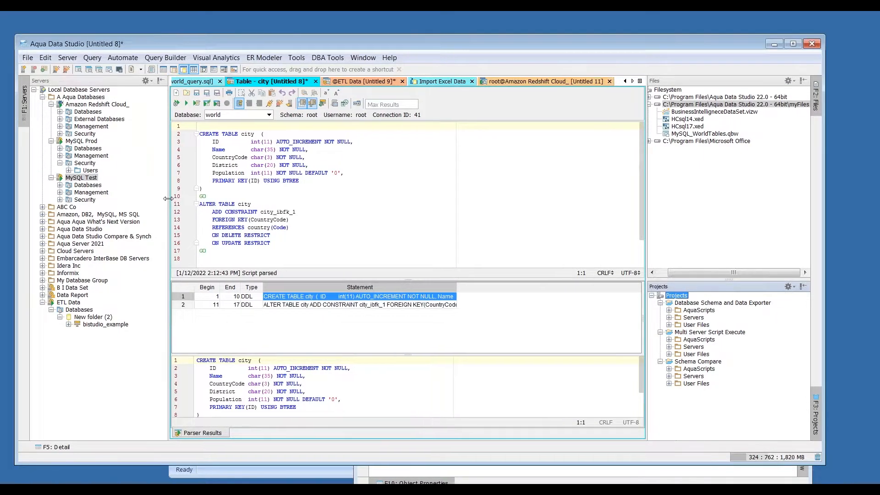
click(299, 59)
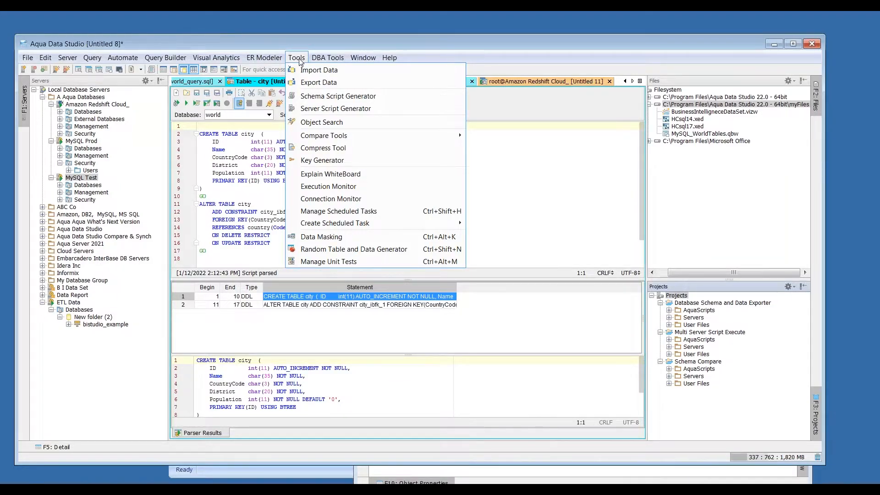
mouse_move(327, 58)
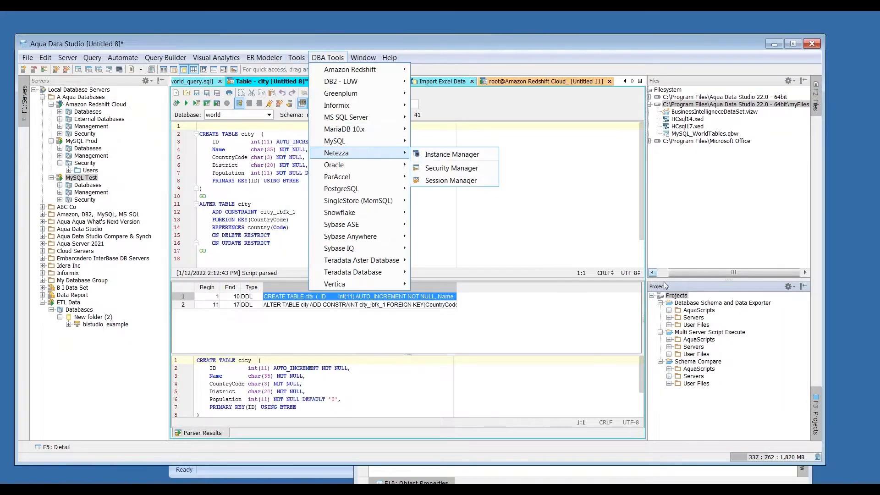
mouse_move(296, 58)
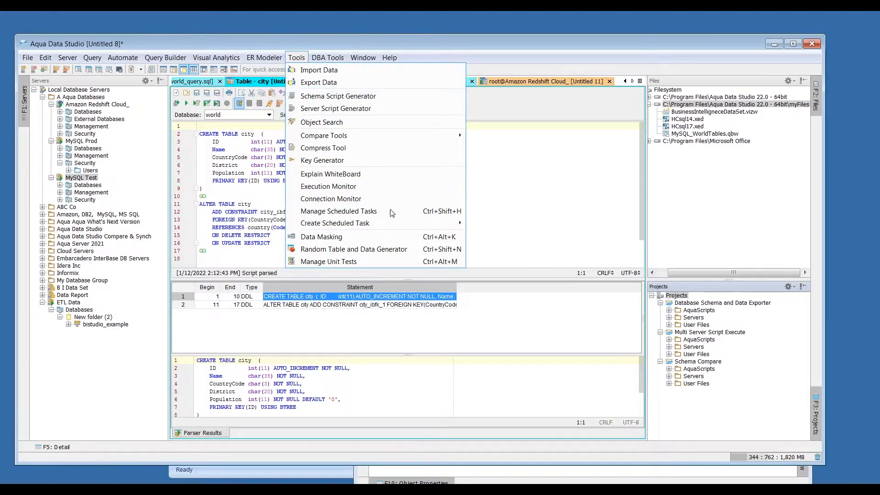
mouse_move(396, 223)
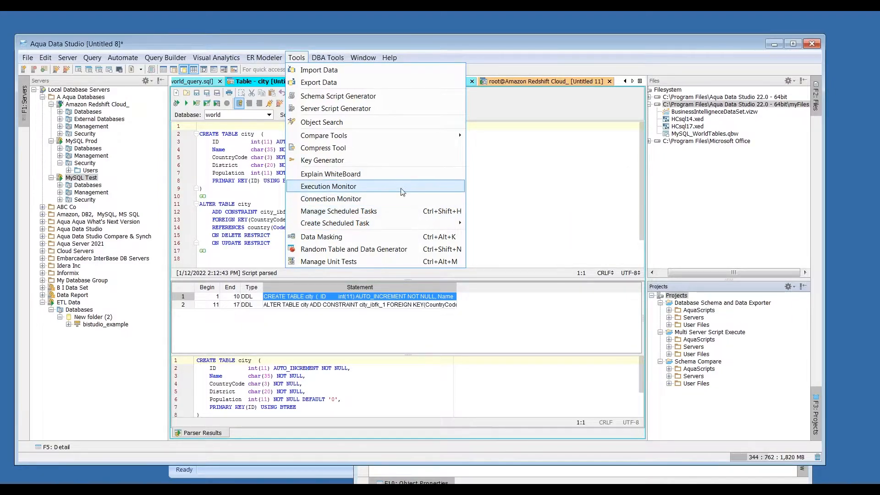
click(532, 102)
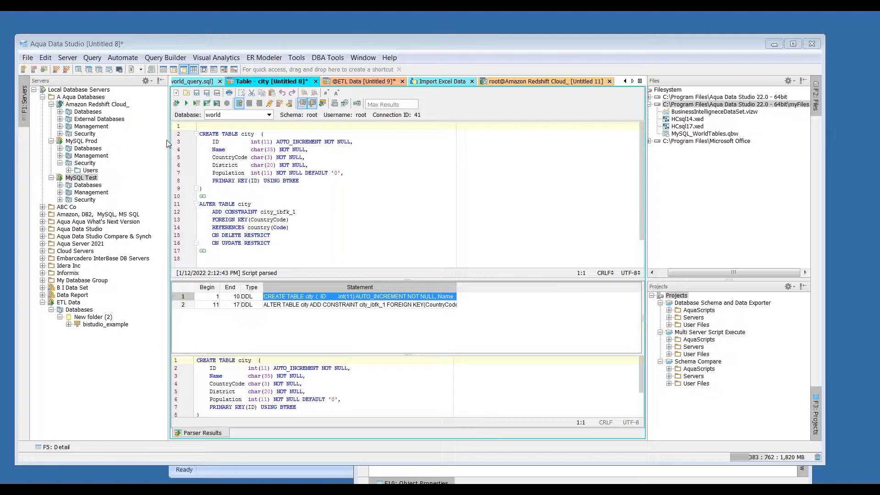
Expand the databases of MySQL Test and the world database in a slightly narrower server tree, and view the commands available for world
drag(166, 139, 158, 140)
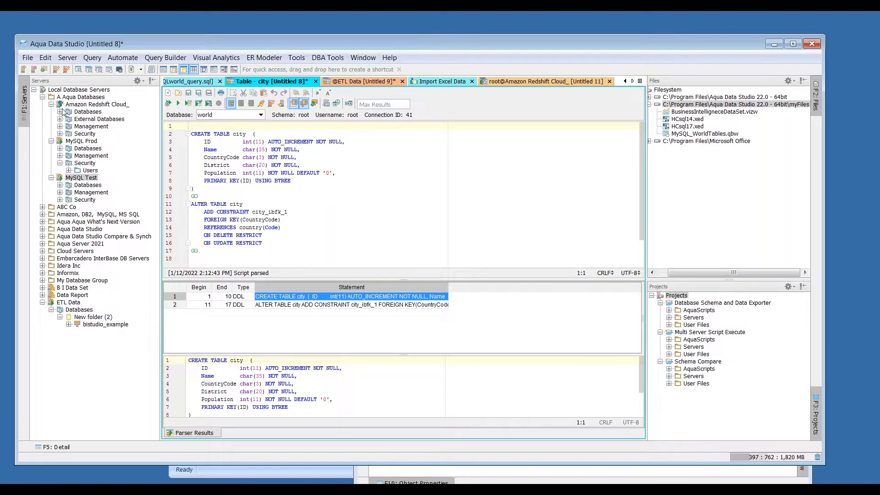
click(60, 185)
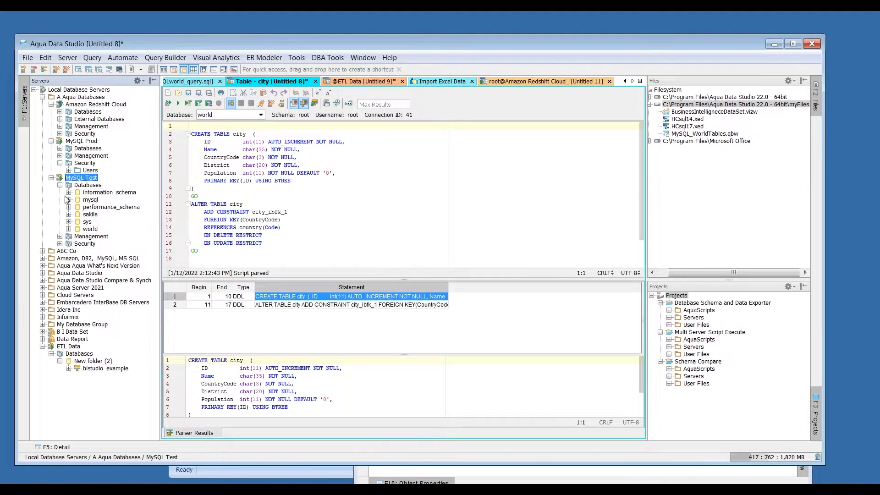
click(69, 229)
right_click(92, 231)
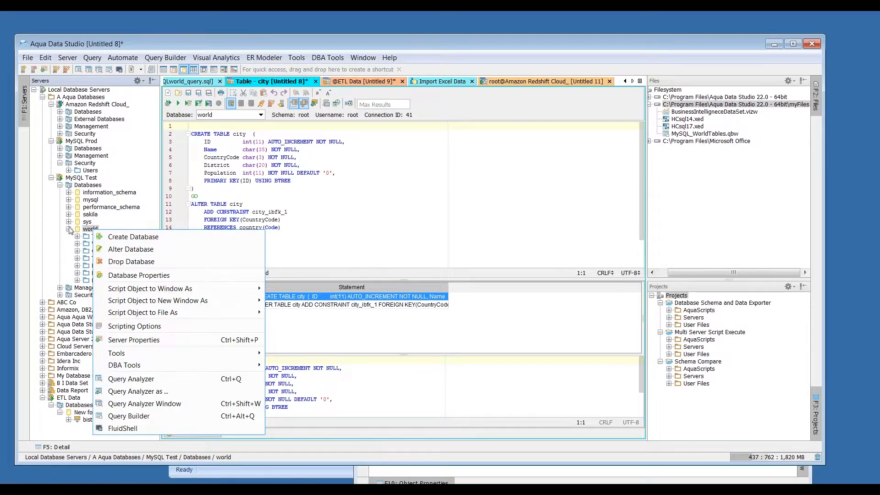
click(87, 232)
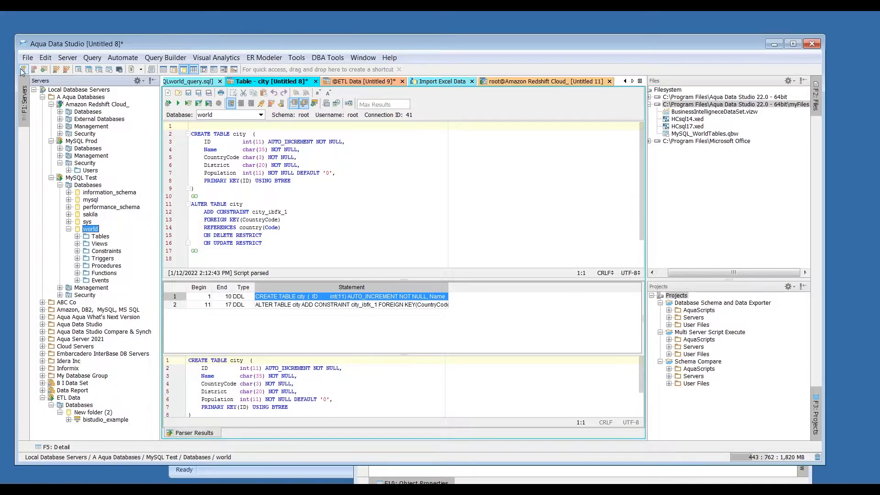
Open a new query window on MySQL Test's world database, and write and execute "select * from city;" using the suggested table name
click(79, 70)
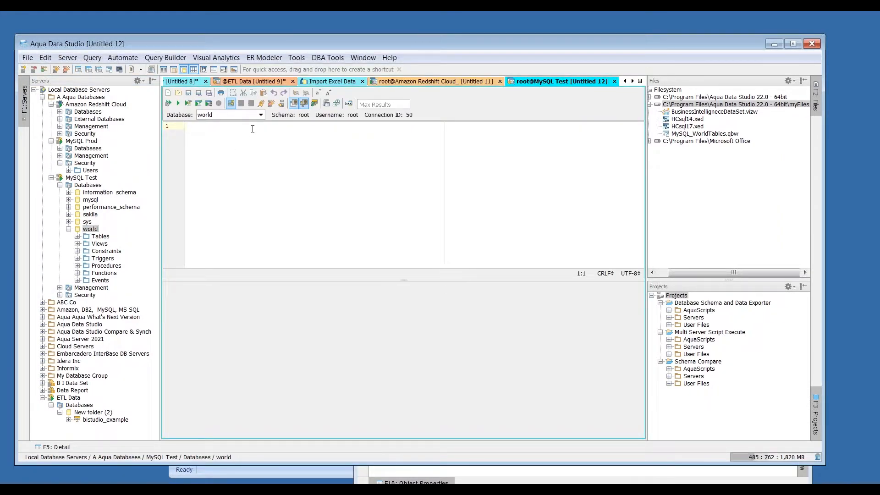
key(Return)
key(Return)
key(Return)
key(Return)
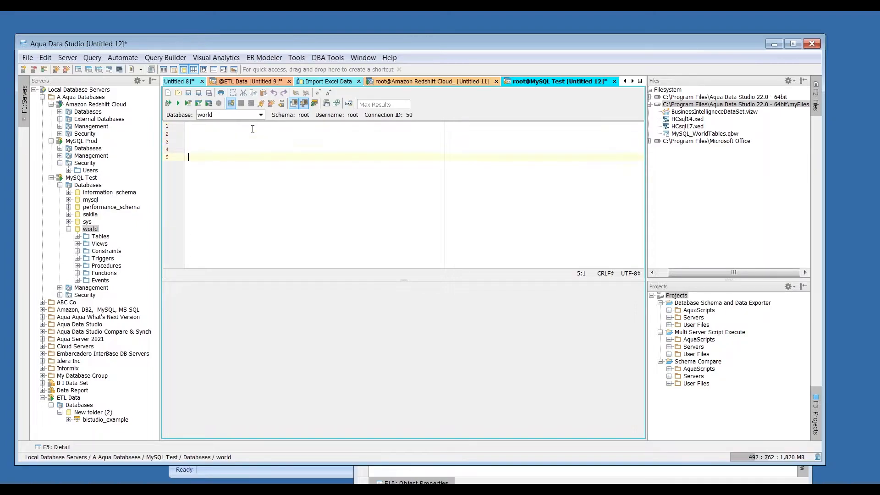
text(select * from)
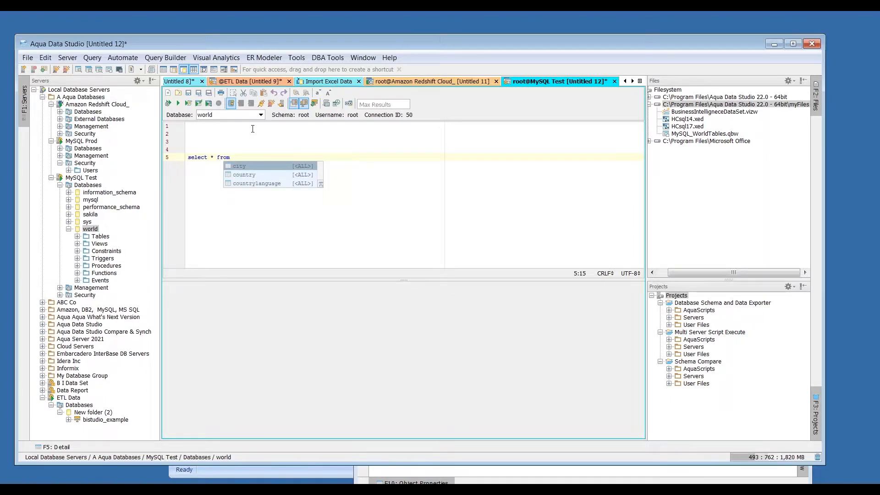
key(Return)
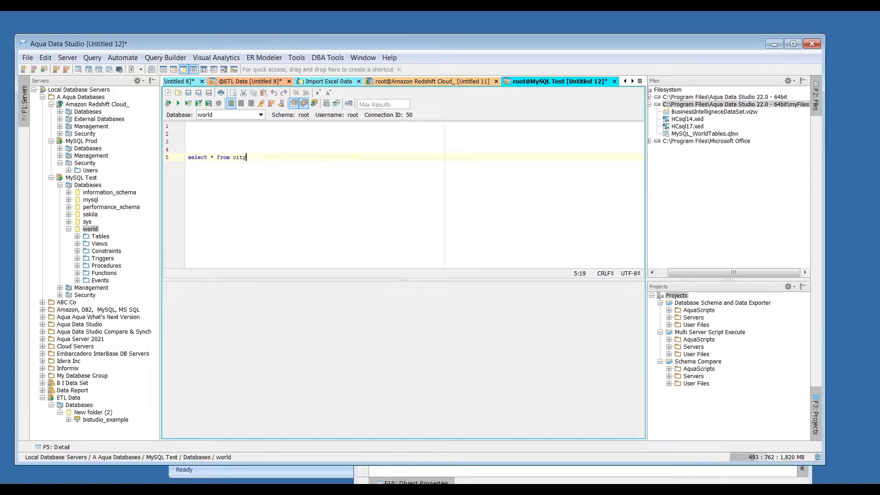
text(;)
click(178, 104)
Select the name, country code and district cells of the first nine city rows, reduce the selection to one district cell, and slightly enlarge the results area
drag(206, 321, 382, 385)
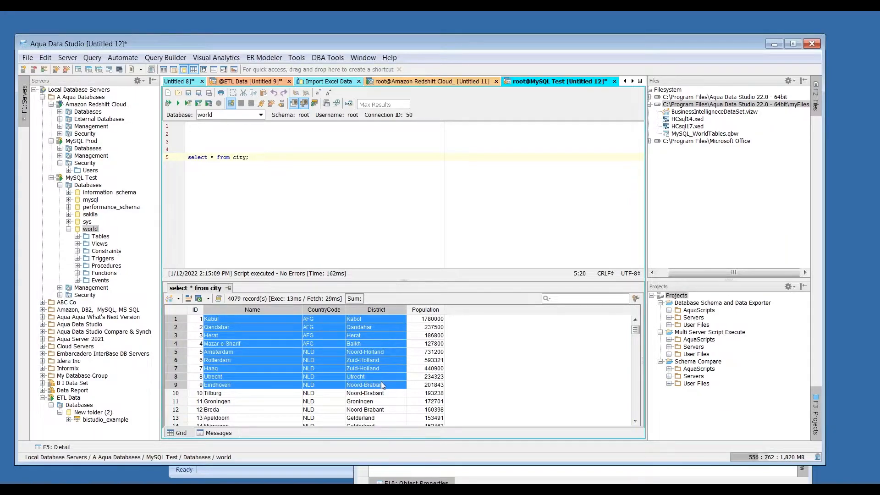
click(381, 383)
drag(391, 280, 390, 270)
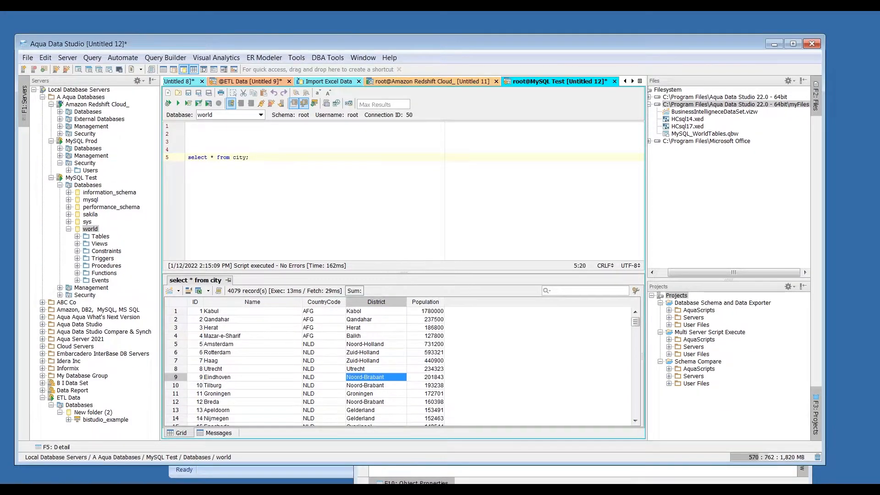
Add a SELECT (*) script for the country table and a SELECT script for the countrylanguage table below the city query
key(Return)
key(Return)
key(Return)
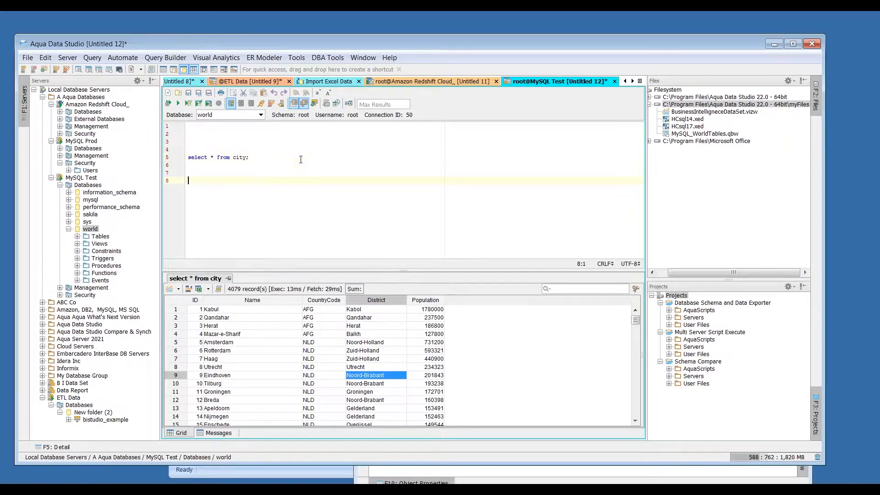
click(77, 236)
right_click(111, 251)
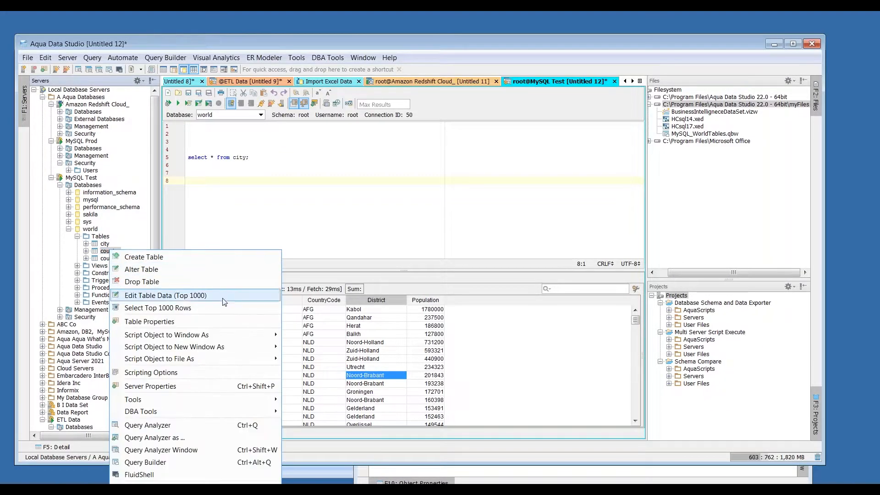
mouse_move(237, 336)
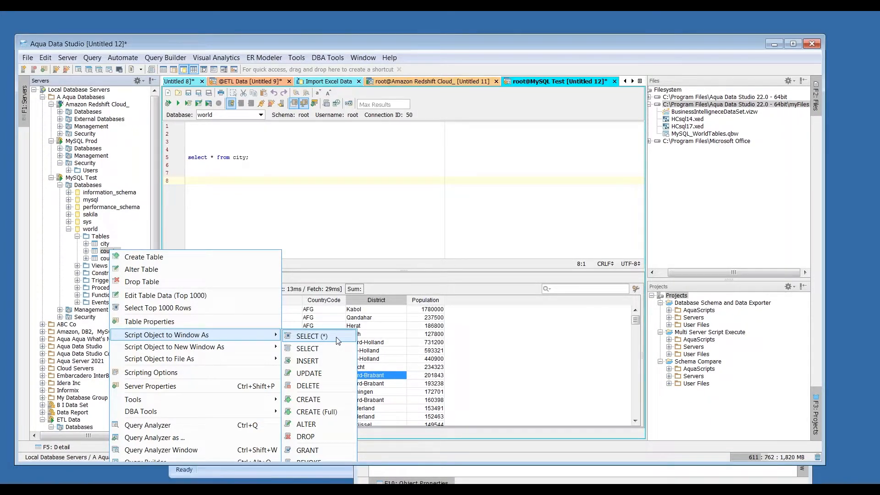
click(338, 341)
right_click(106, 259)
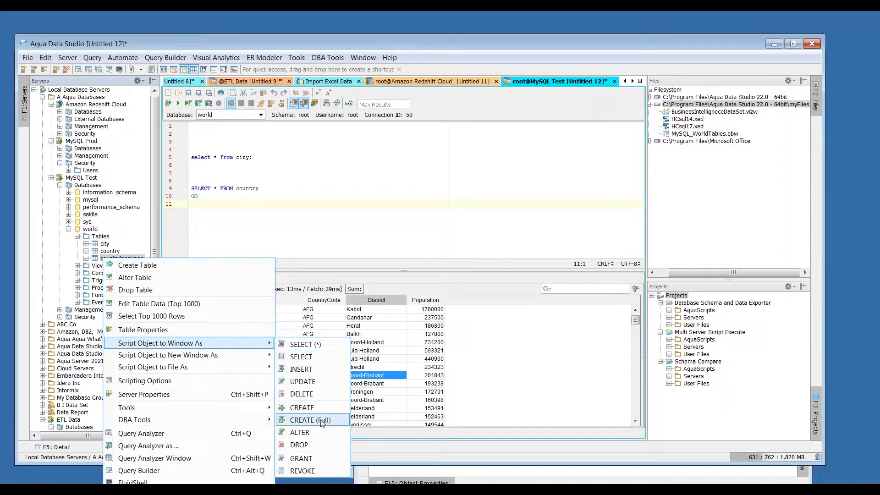
click(332, 359)
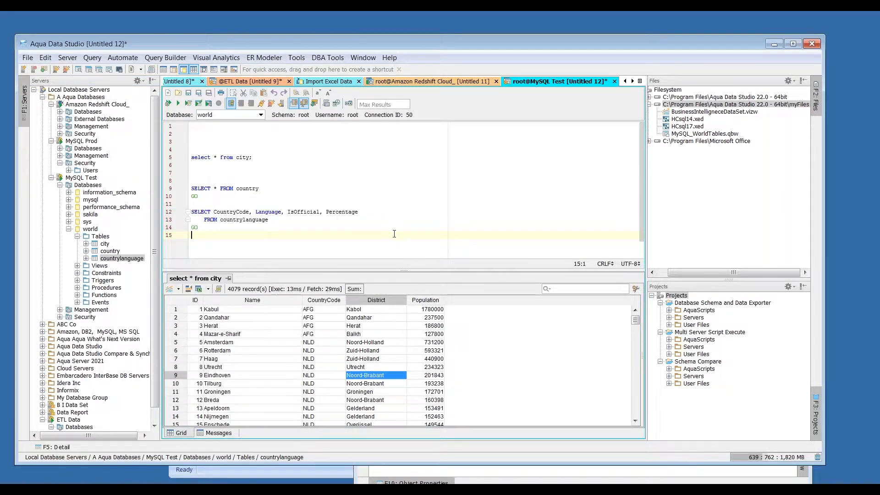
Review the available Query commands, parse the script, and display each of its three statements from the parser results
click(92, 59)
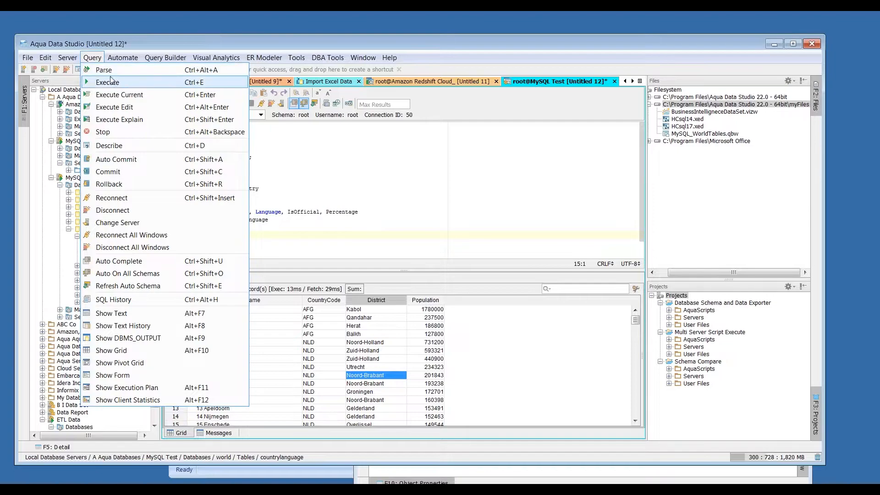
click(356, 149)
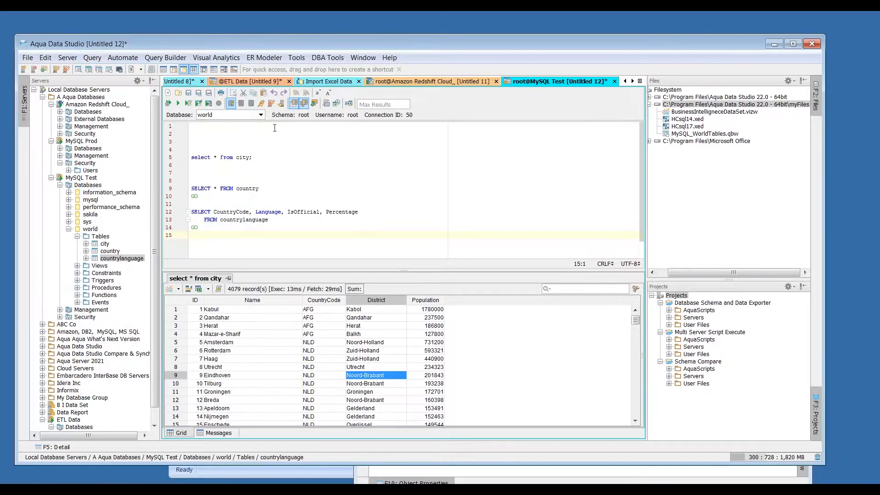
click(169, 106)
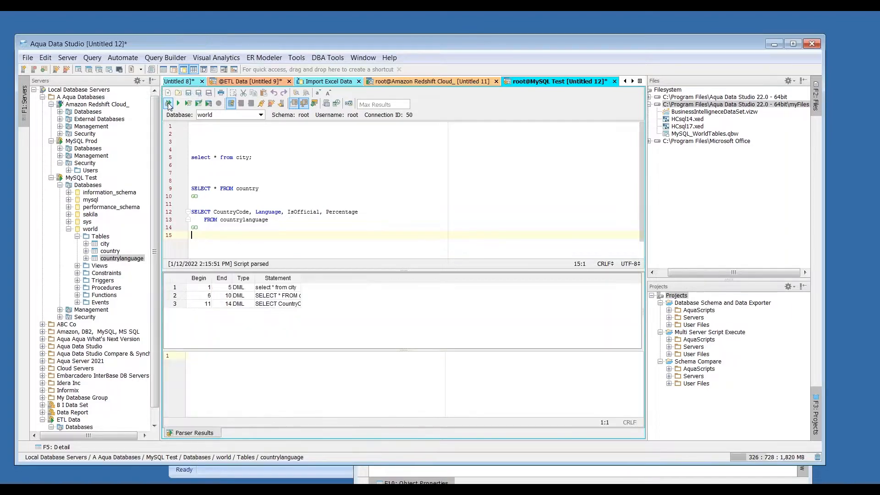
click(273, 287)
click(277, 296)
click(284, 304)
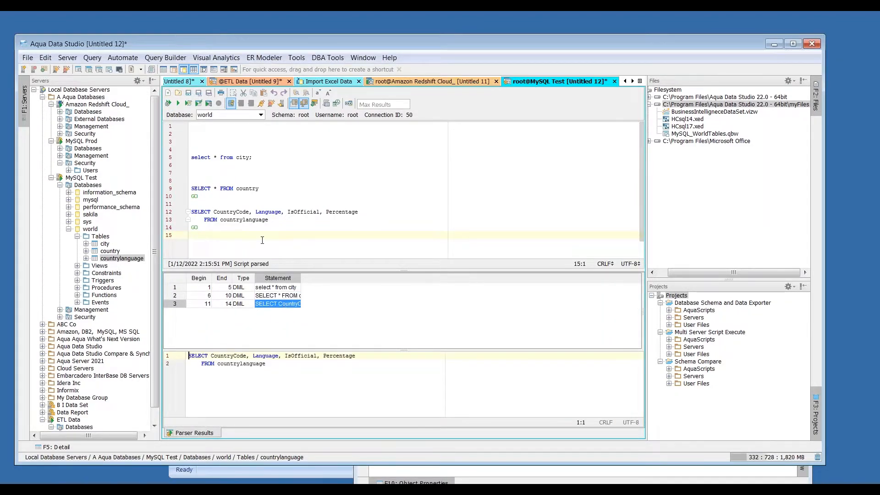
Execute the whole three-statement script, and then execute only the SELECT statement on the country table
click(178, 103)
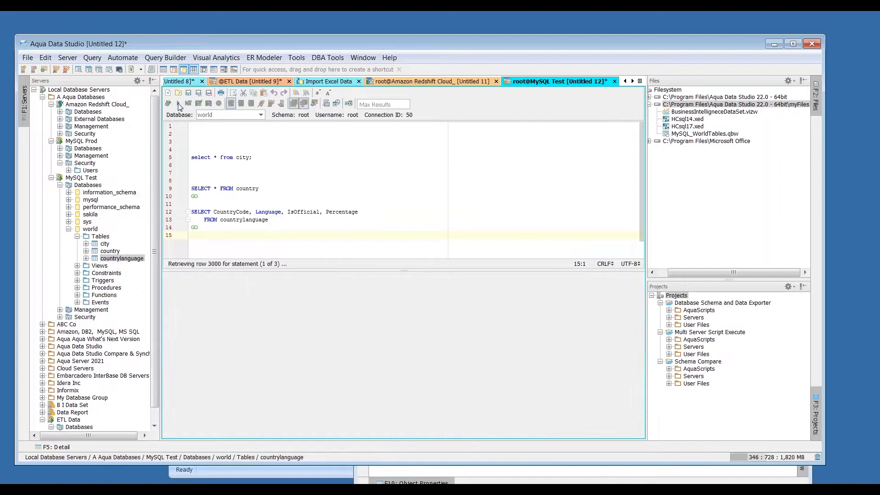
mouse_move(637, 321)
mouse_down()
mouse_move(637, 365)
mouse_move(637, 319)
mouse_up()
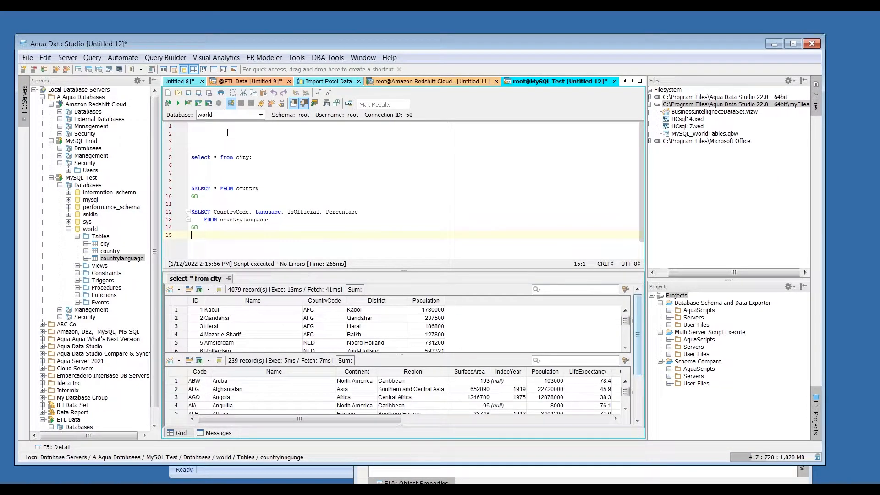
click(239, 188)
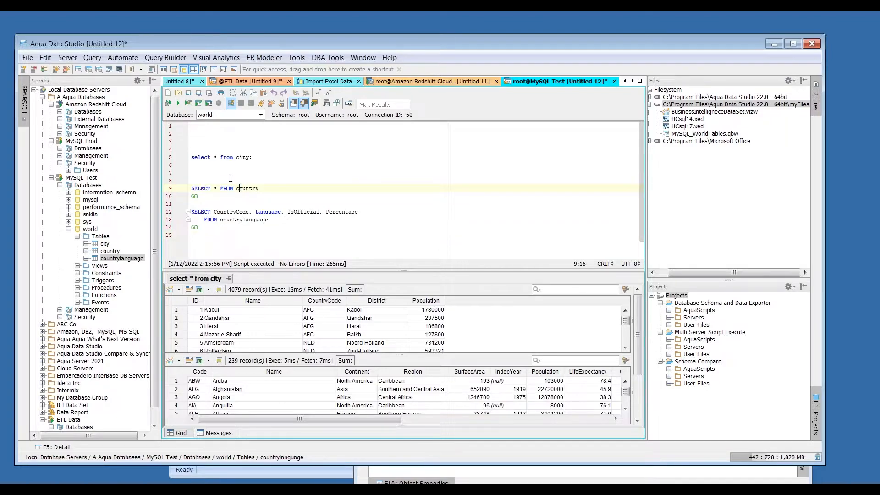
click(189, 104)
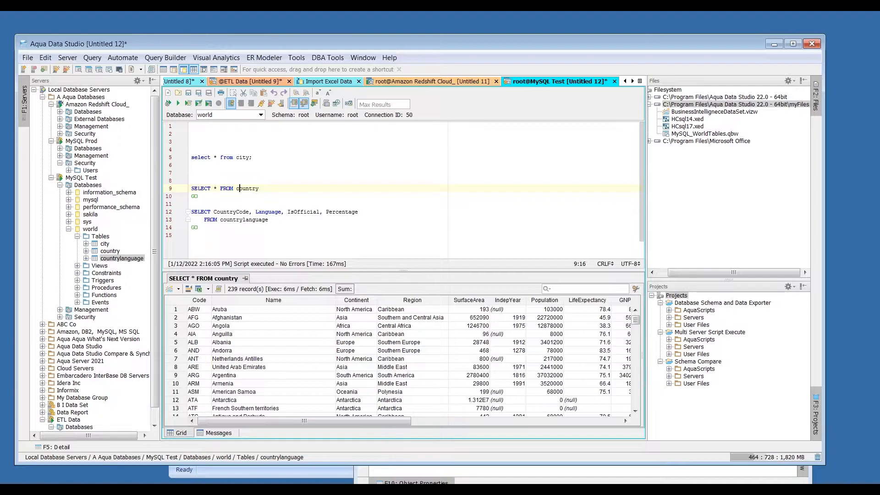
Select the name, continent and region cells of the first nine countries, and place the cursor at the end of the city query
drag(225, 310, 414, 378)
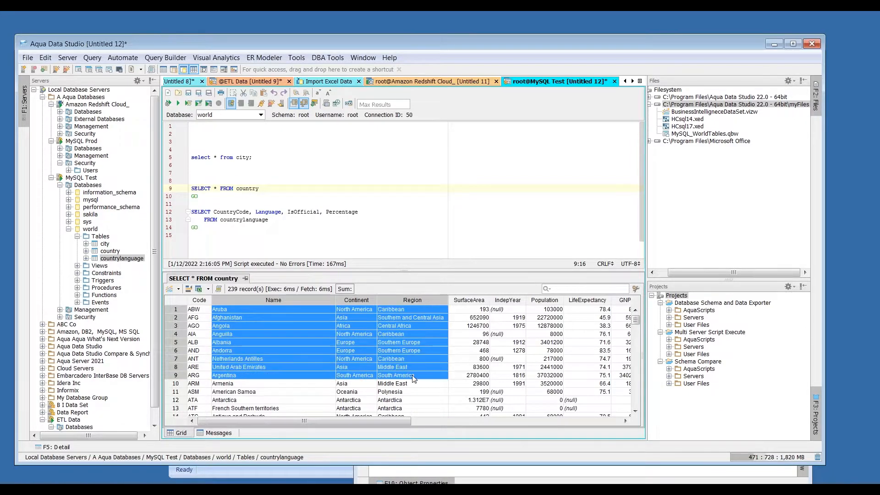
click(414, 377)
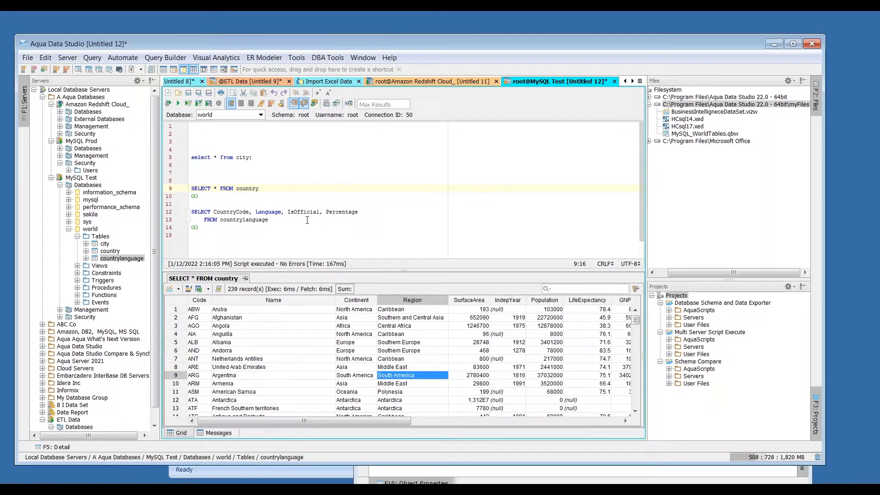
drag(264, 156, 211, 157)
click(310, 165)
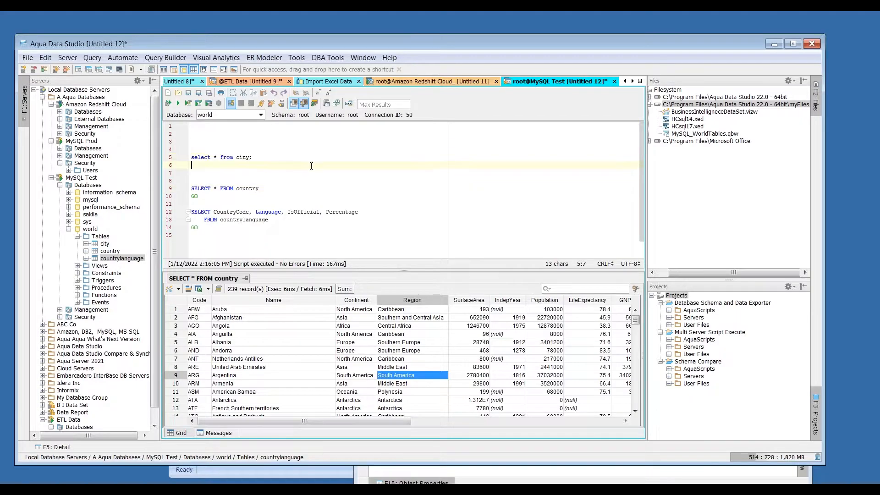
click(264, 158)
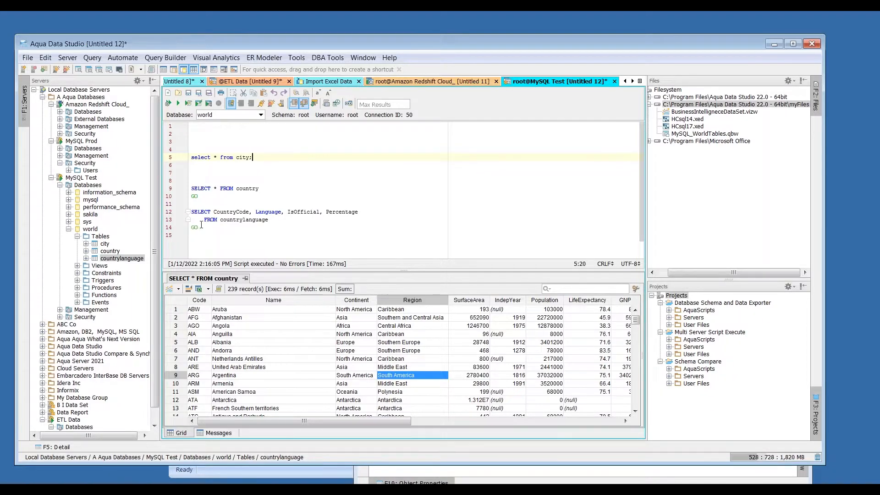
Open the application options, expand the Scripts category, examine its database types, and close the options without changes
click(28, 59)
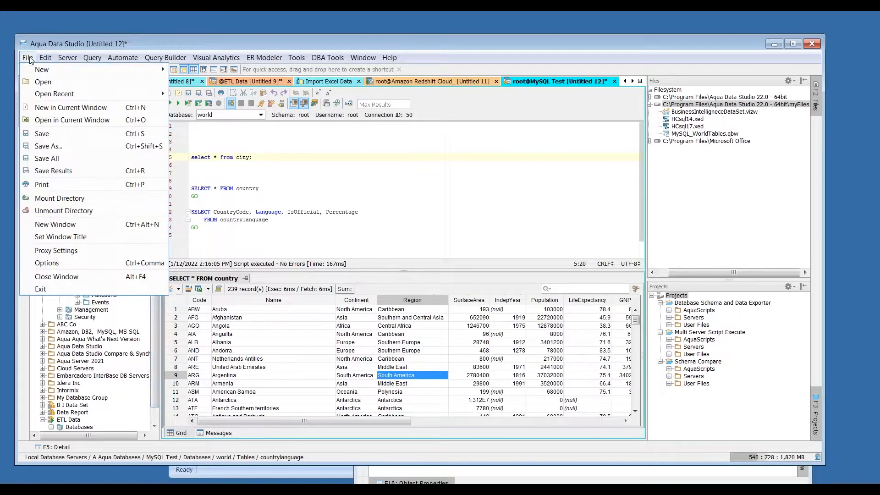
click(143, 264)
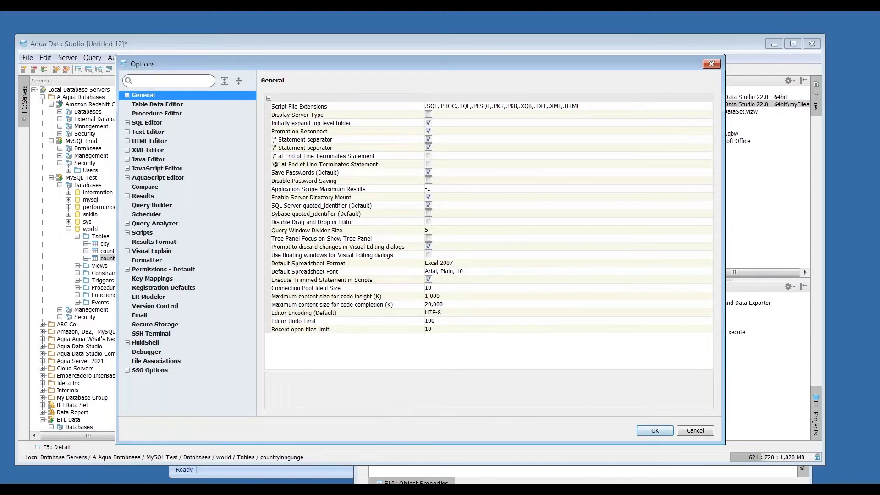
click(165, 79)
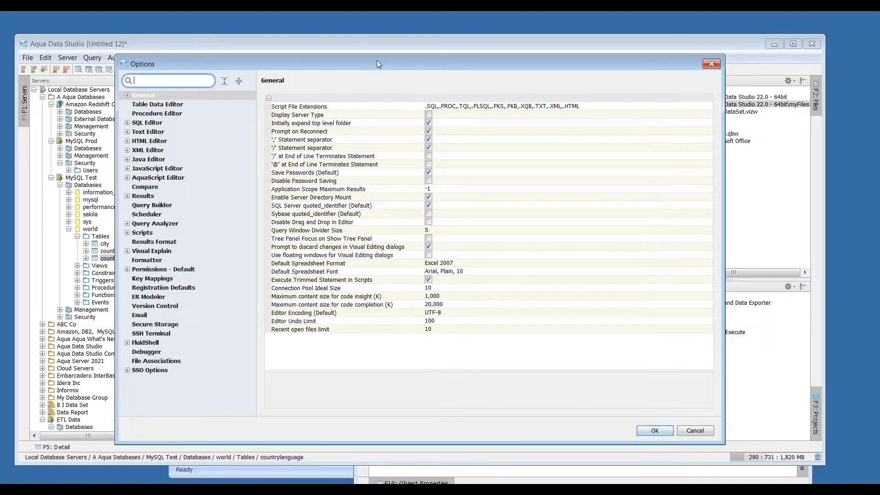
drag(388, 63, 461, 77)
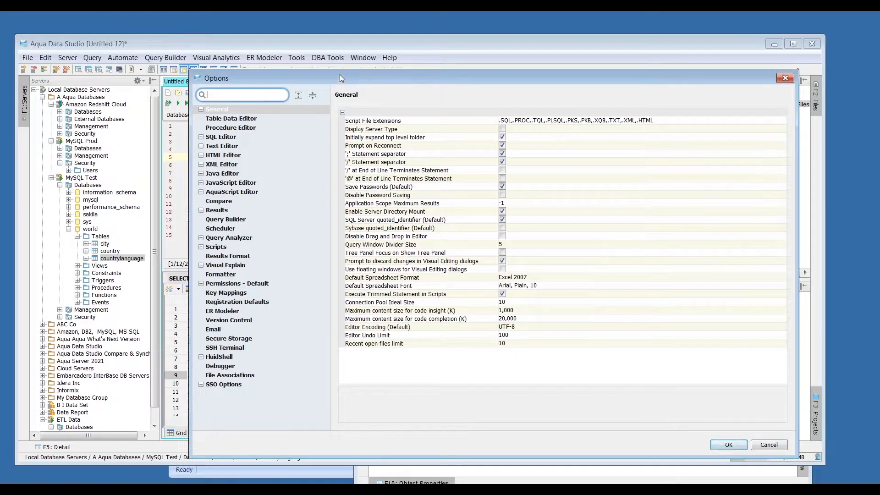
click(200, 247)
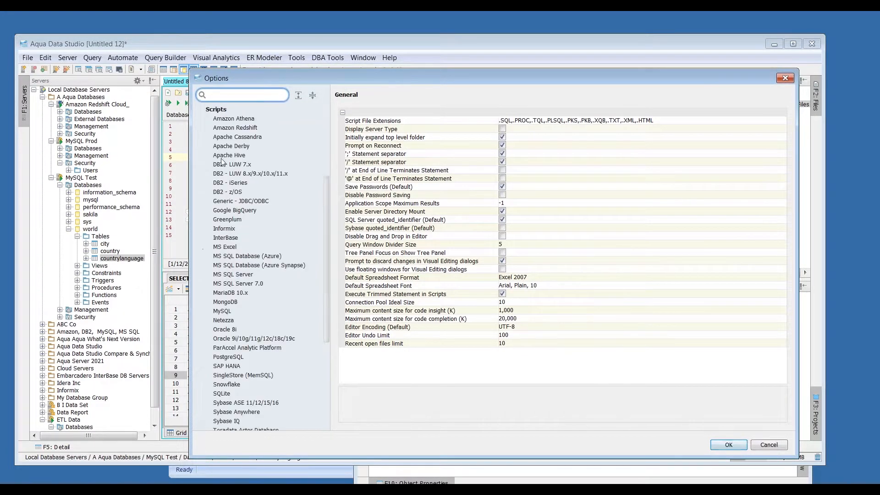
drag(290, 76, 309, 89)
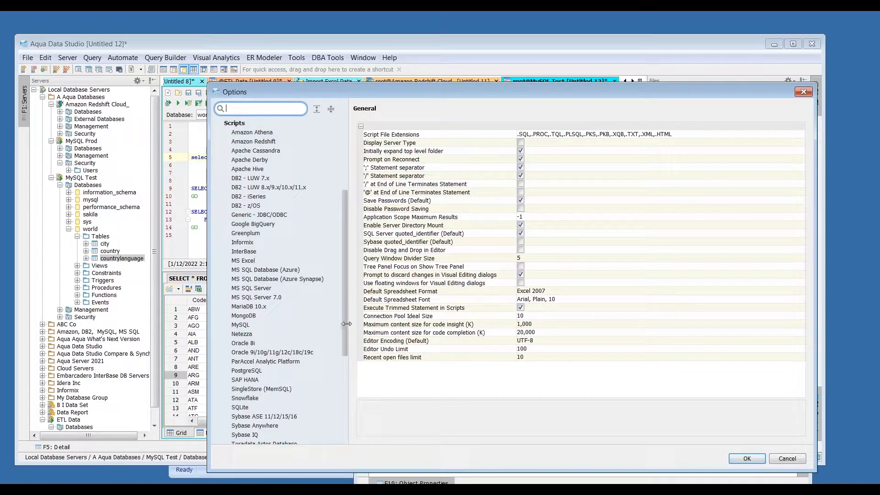
drag(343, 323, 345, 222)
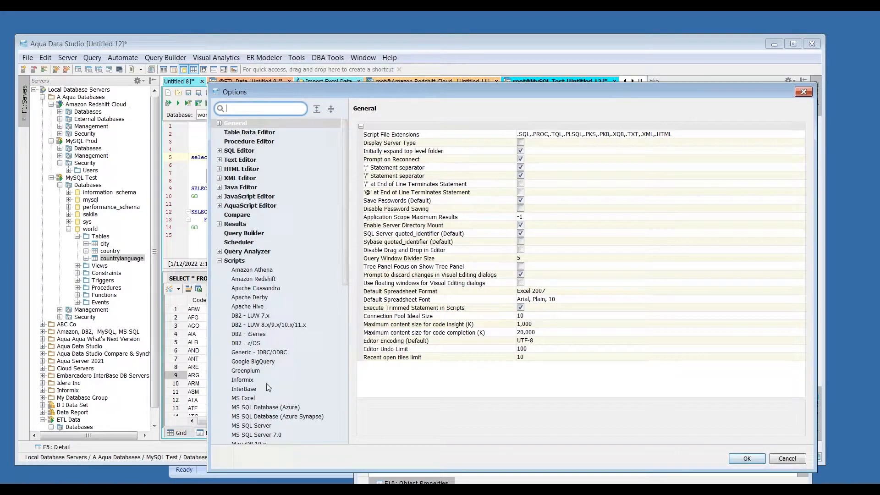
drag(344, 283, 356, 252)
click(800, 458)
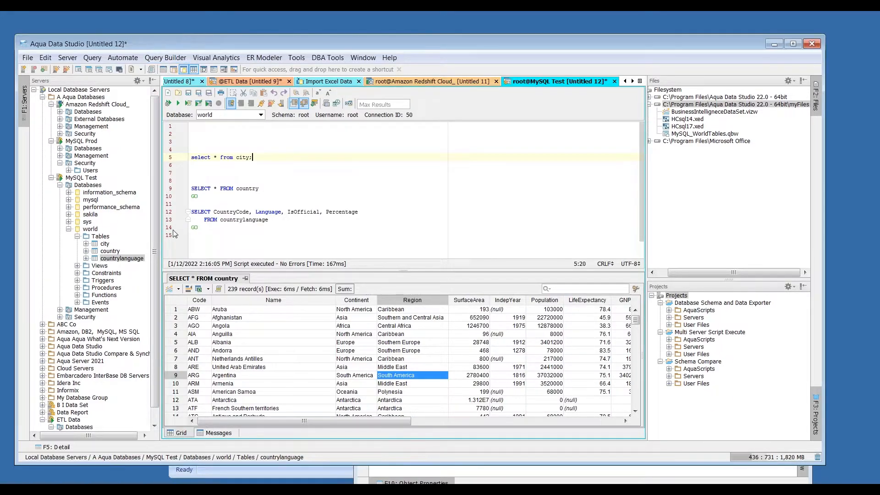
Open the world database of MySQL Test in Query Builder, and place its window over the query editor
right_click(97, 231)
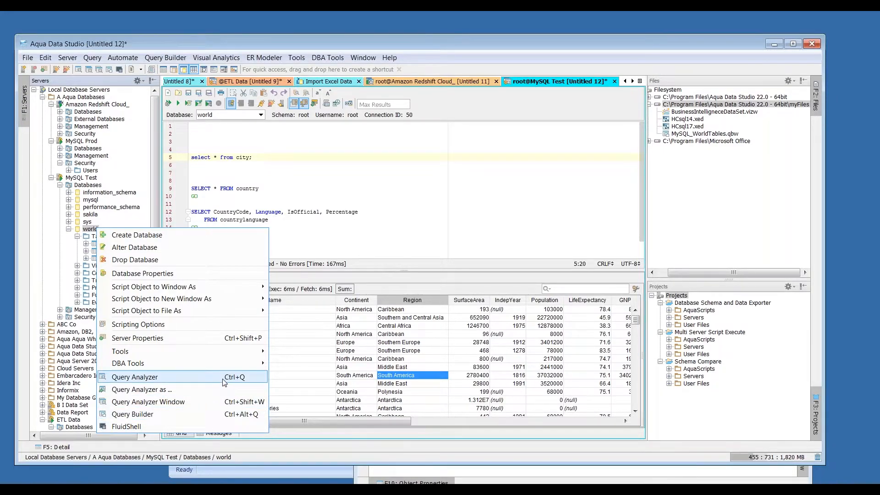
click(238, 414)
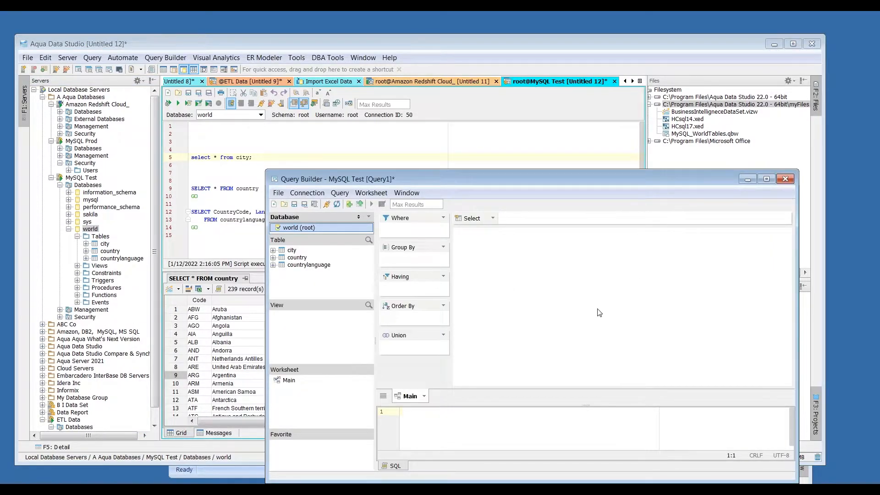
drag(599, 179, 572, 113)
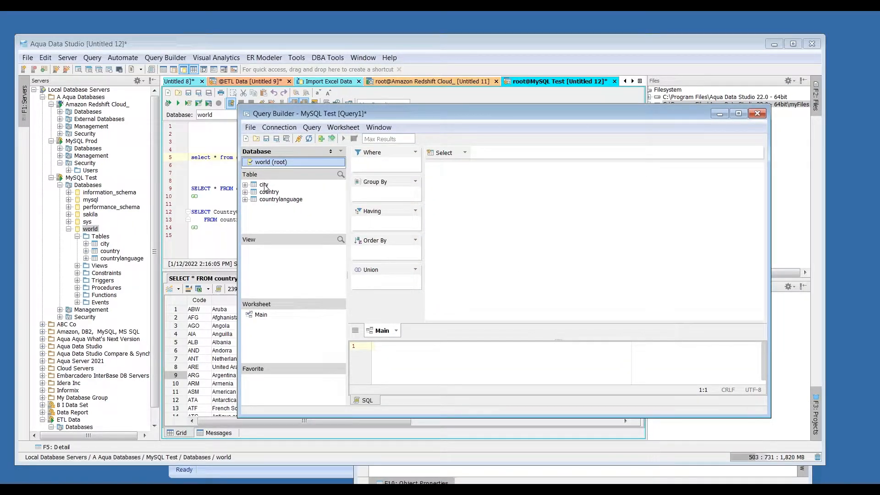
Add the city table to the Query Builder diagram, and execute the query with the results area enlarged
drag(265, 186, 524, 184)
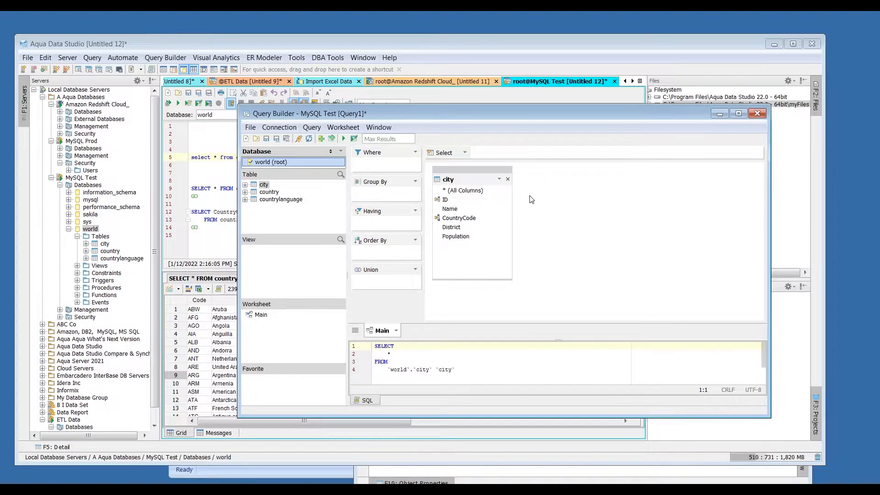
click(344, 138)
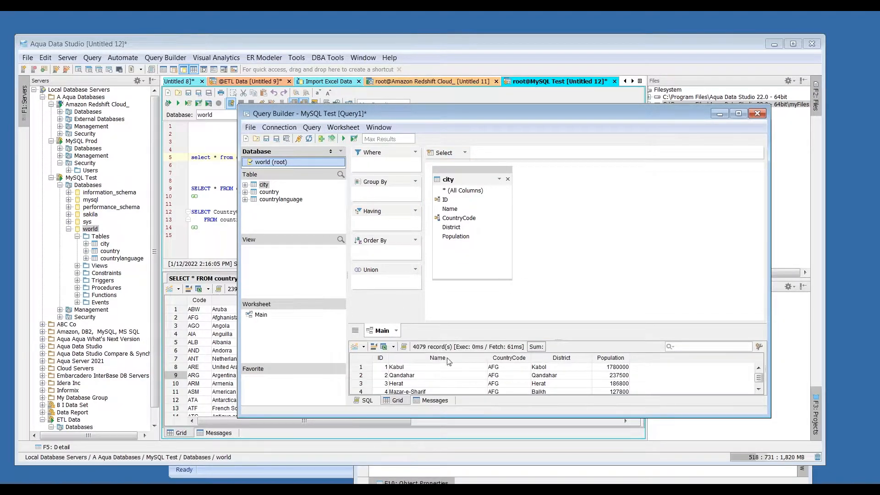
drag(484, 339, 482, 316)
drag(438, 113, 494, 94)
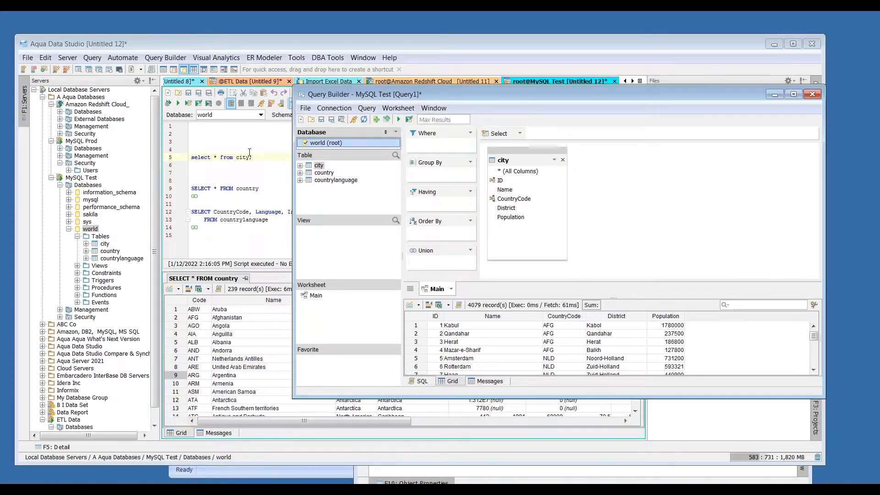
Add the country and countrylanguage tables together to the diagram beside city, and execute the joined query
click(331, 173)
click(334, 183)
drag(325, 173, 721, 166)
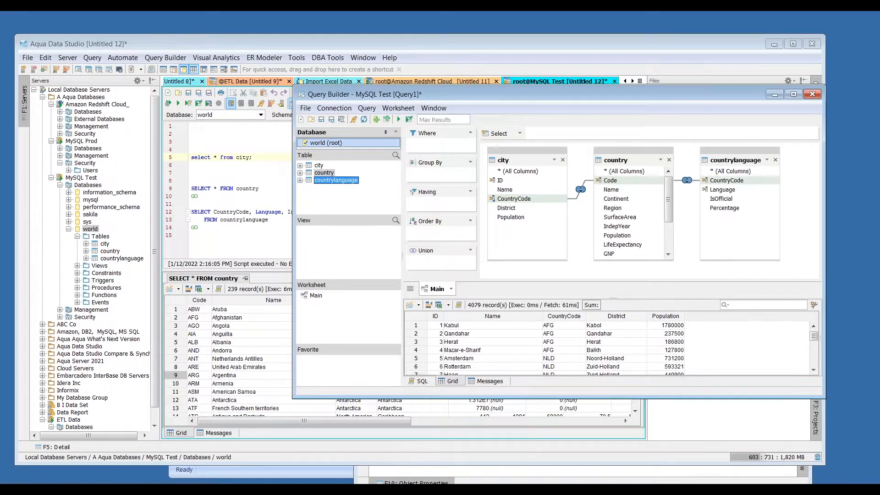
click(397, 120)
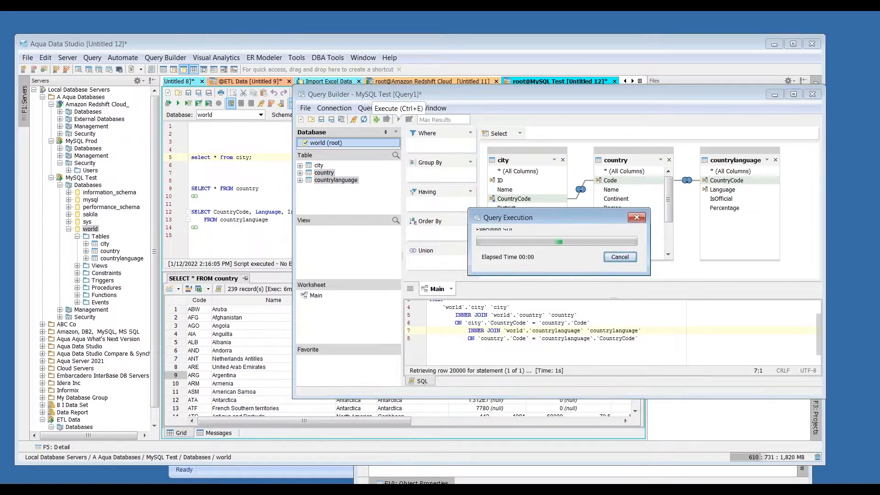
Select the name, country code and district cells of joined result rows 2 to 5, and reduce the selection to row 3's district
drag(503, 334, 640, 361)
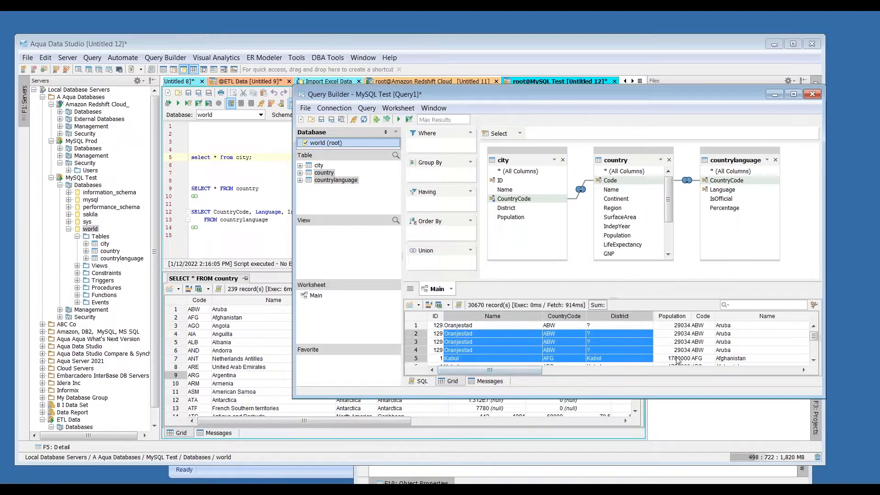
click(676, 358)
click(651, 342)
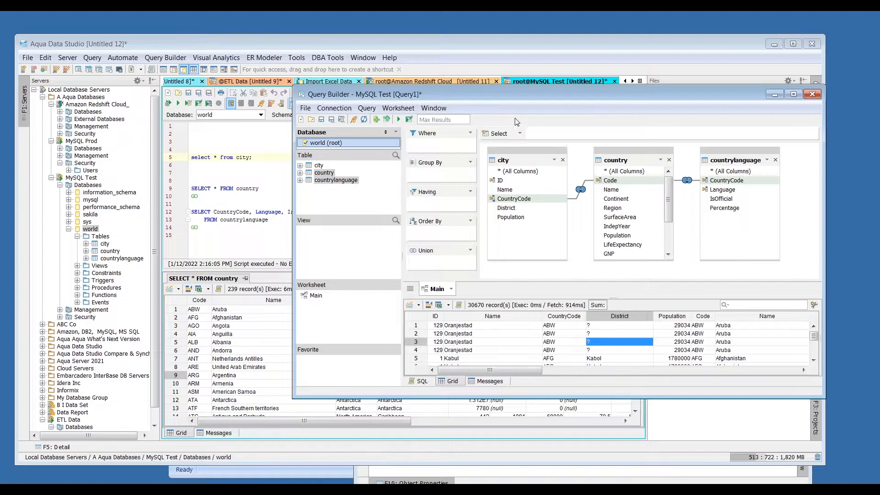
Examine the save commands available for the Query Builder query and for the script in the main window
click(306, 109)
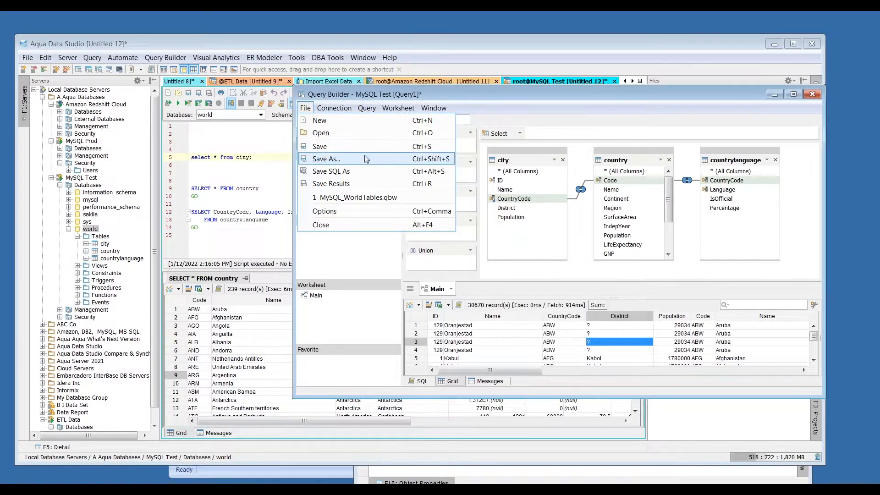
click(279, 173)
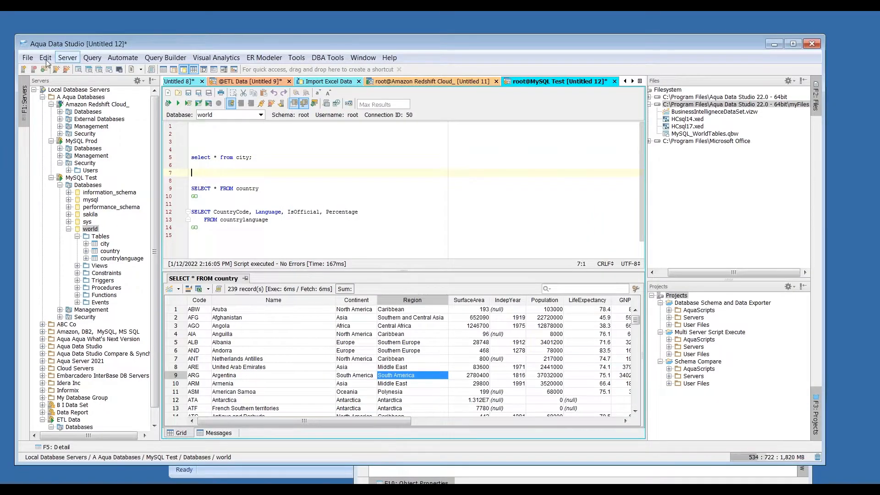
click(28, 58)
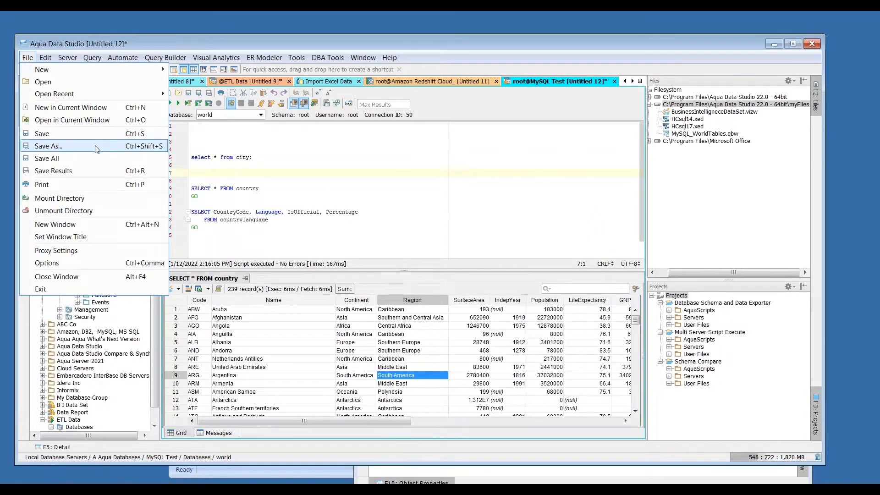
Bring up the HC_sql14.xed diagram and WorldData.xlsx windows, and minimize both to clear the view
click(501, 475)
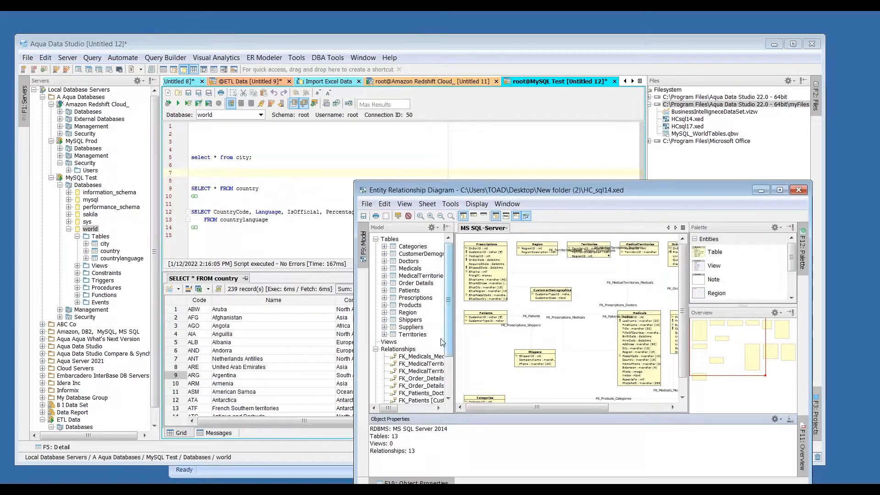
click(283, 471)
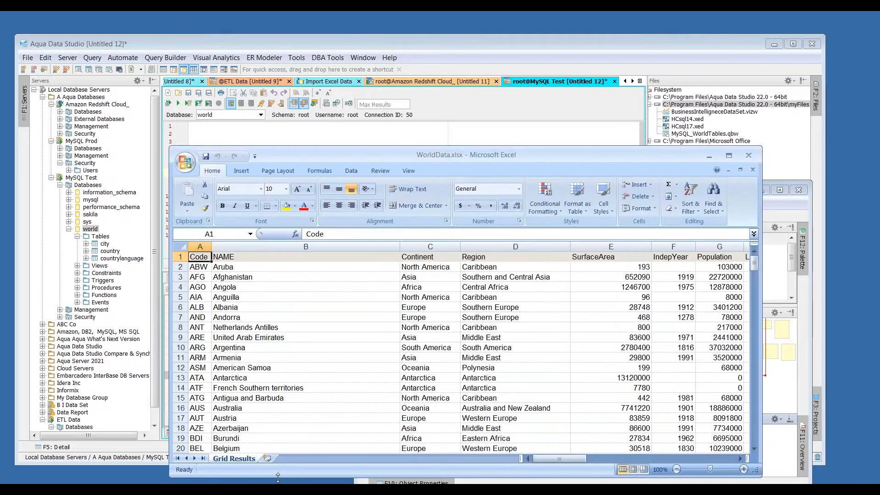
drag(425, 156, 525, 211)
click(761, 191)
drag(582, 208, 602, 164)
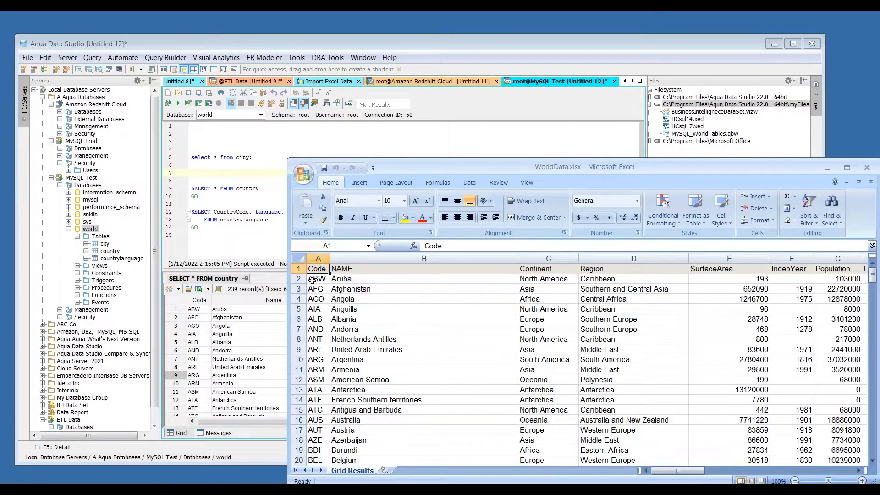
click(823, 171)
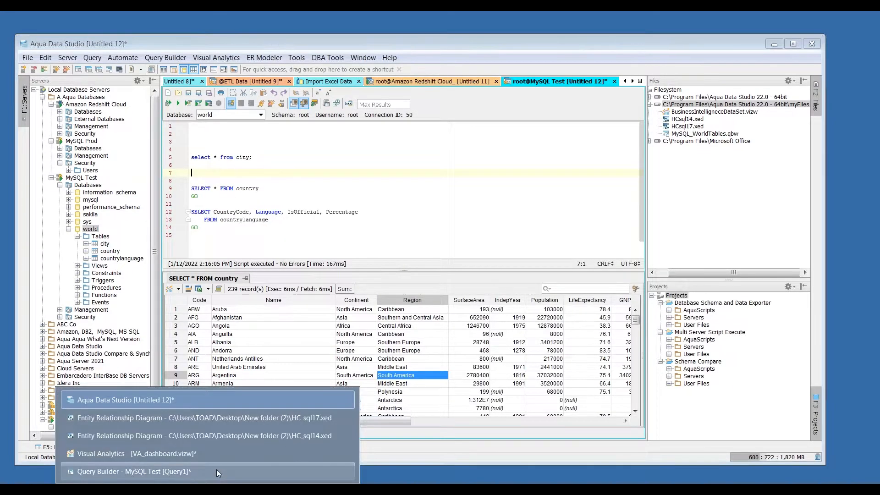
Return to the Query Builder window for MySQL Test, and select the name cell in the second result row
click(216, 469)
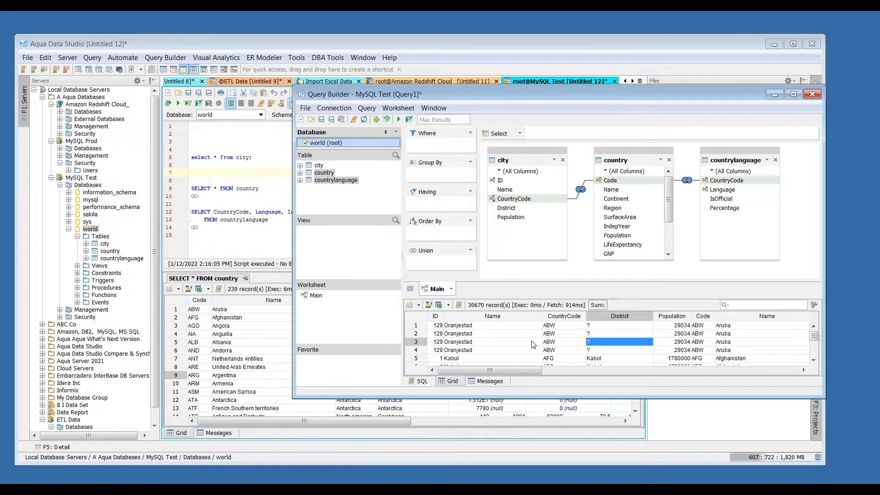
click(503, 334)
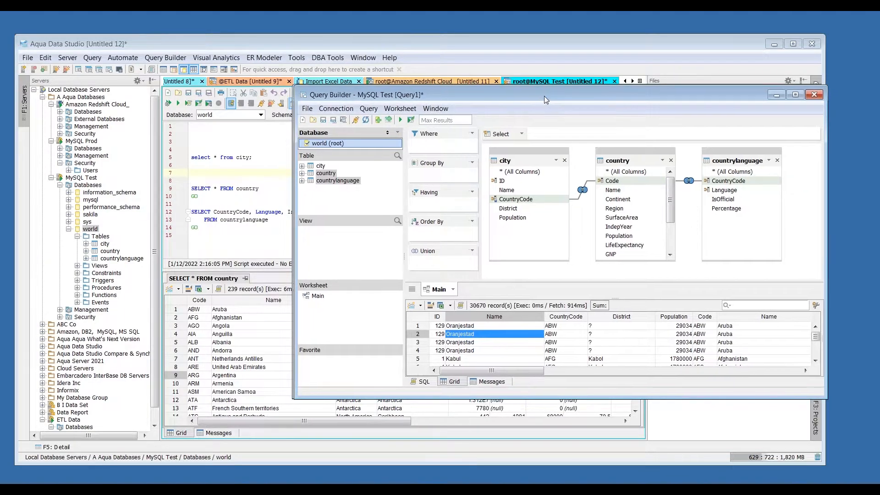
View the joined Query Builder results as a spreadsheet
drag(544, 96, 552, 106)
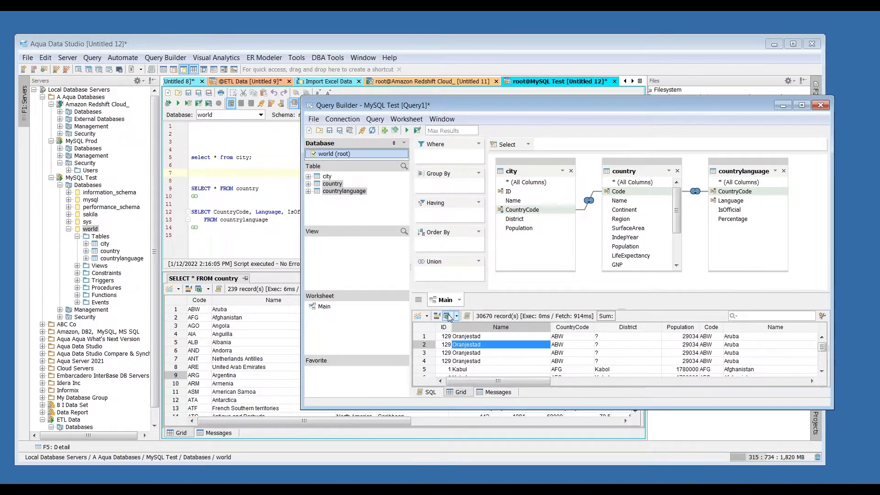
click(456, 316)
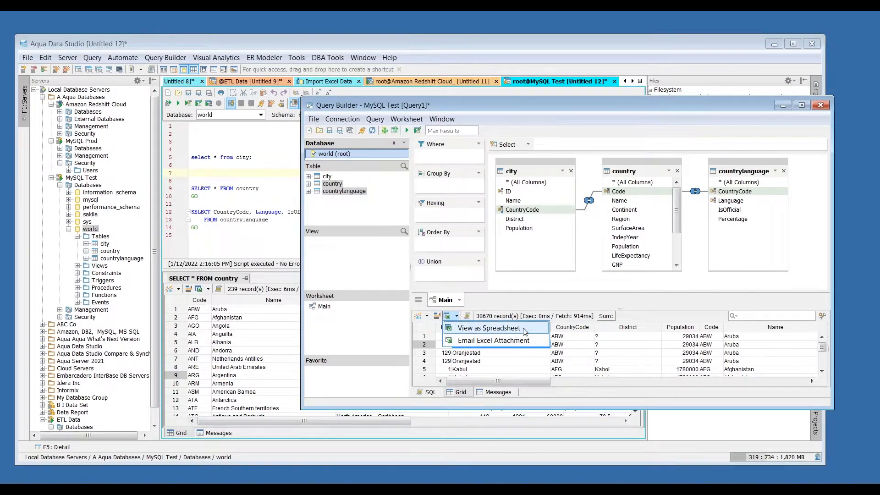
click(489, 328)
Select cells B2 to D16 and then cell B18 in WorldData.xlsx, and minimize the workbook
drag(494, 280, 604, 417)
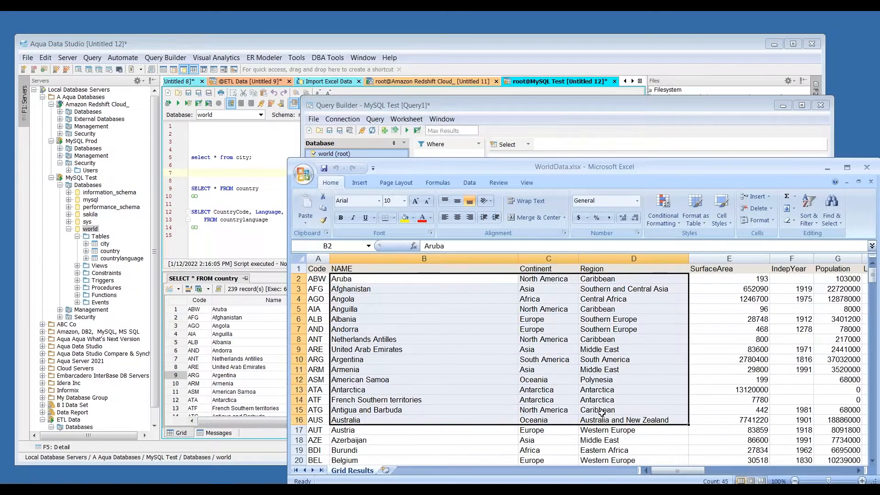
click(488, 439)
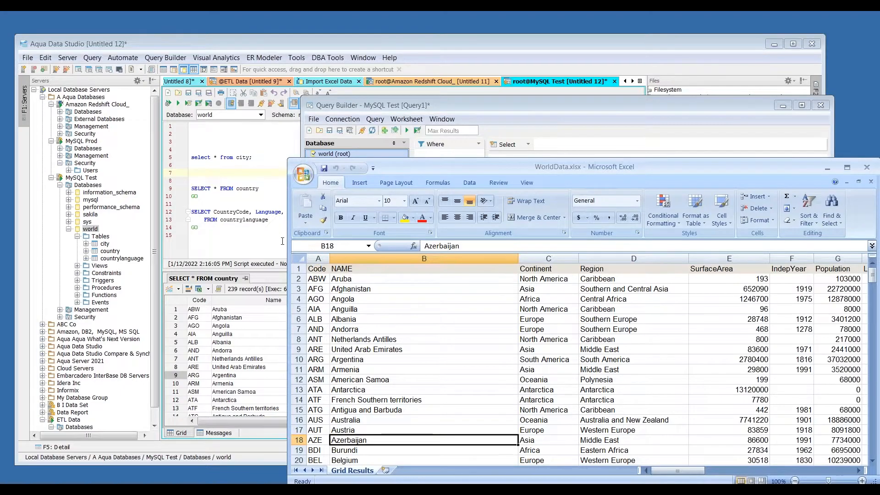
drag(784, 167, 761, 168)
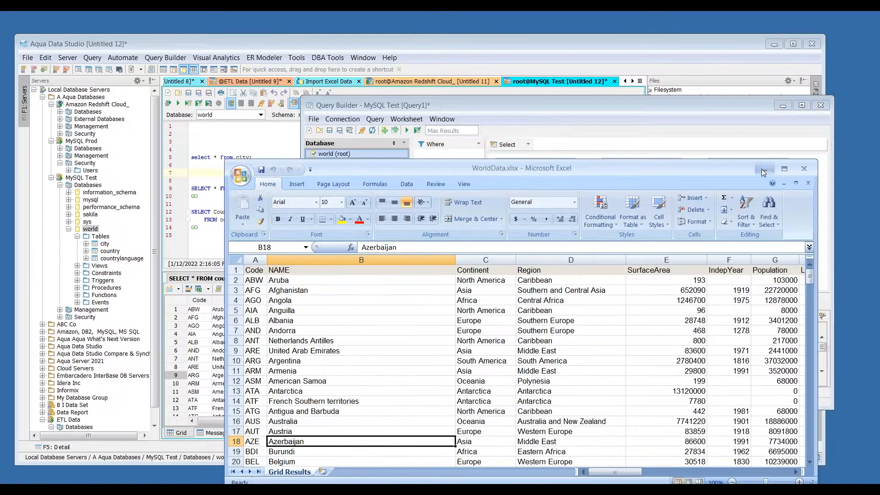
click(761, 168)
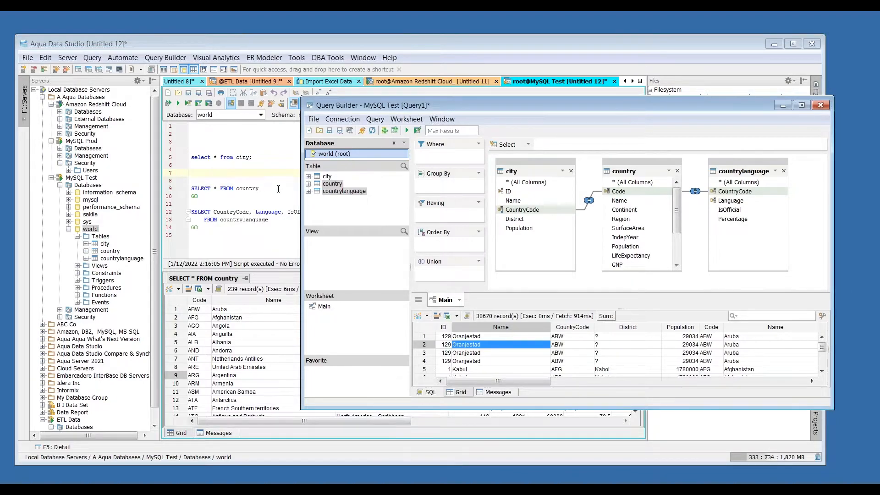
Return to the main window and select country result rows 2 to 11 from Name through Population
click(73, 60)
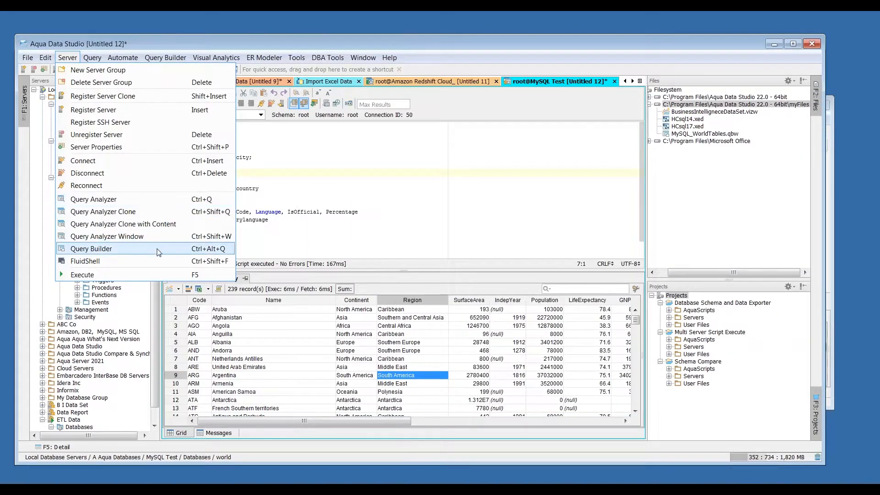
click(334, 243)
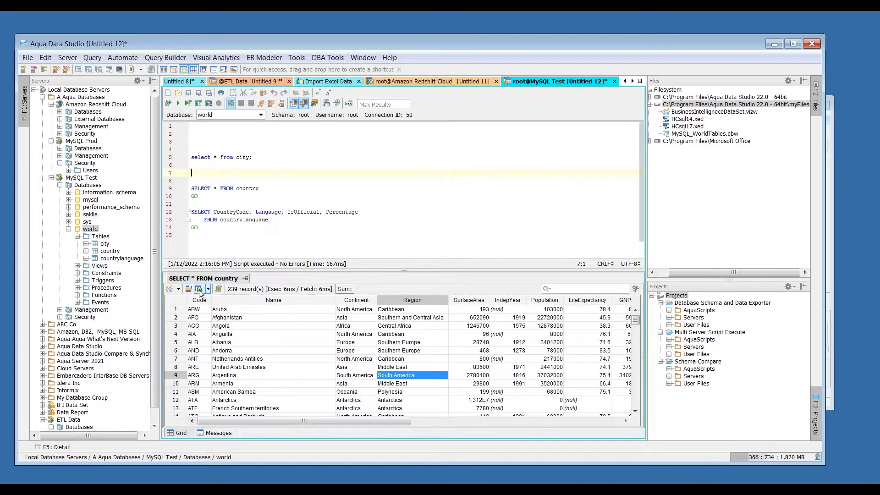
drag(234, 319, 550, 392)
Examine the data formats for saving the selected country results, cancel the save, and select Andorra's surface area cell
right_click(307, 337)
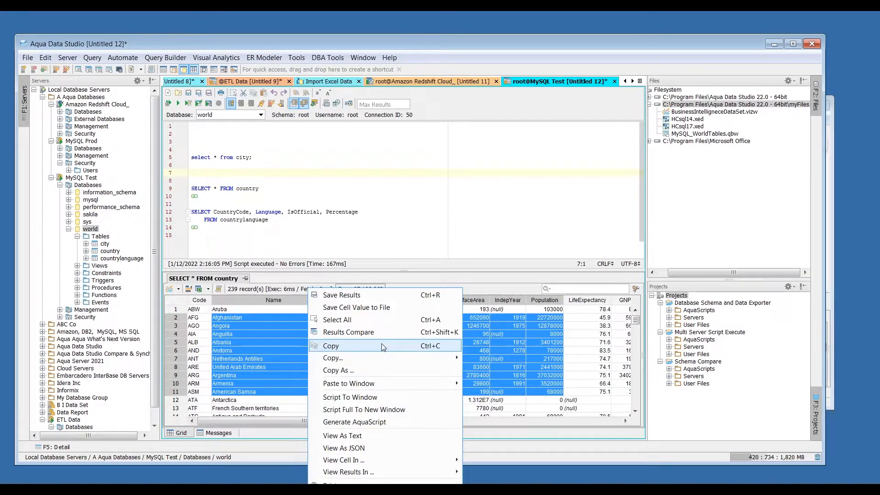
click(398, 294)
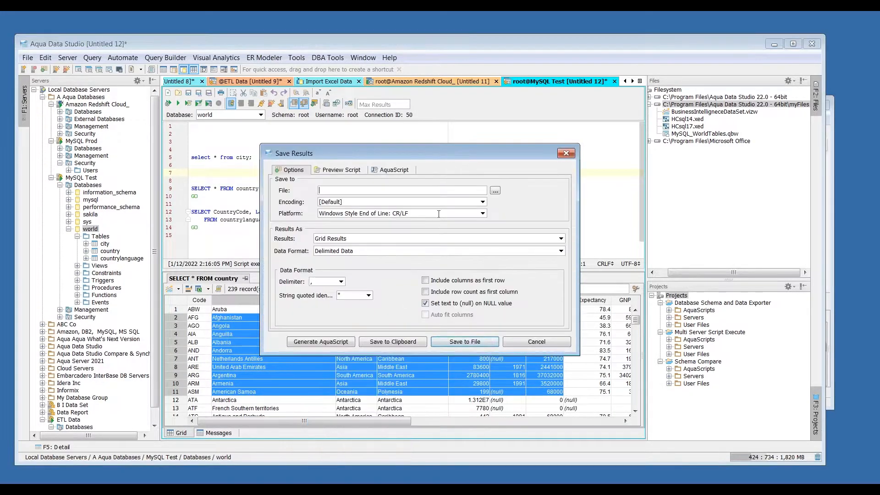
click(562, 251)
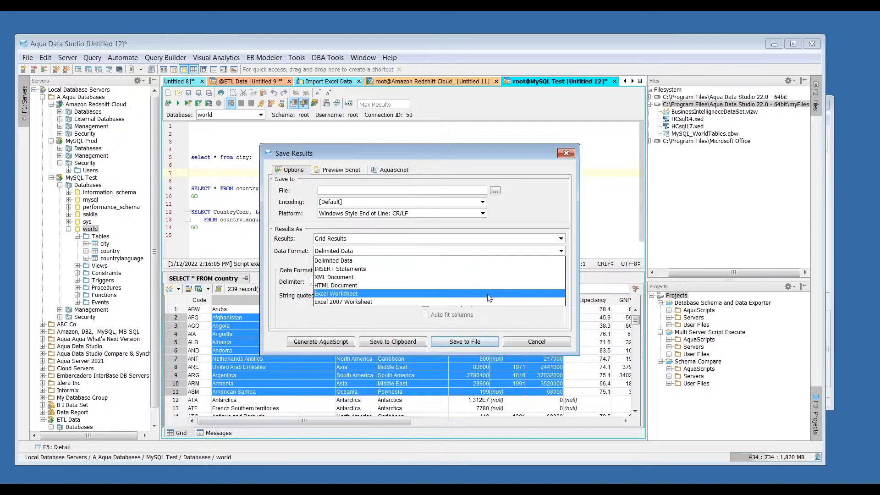
click(543, 203)
click(524, 341)
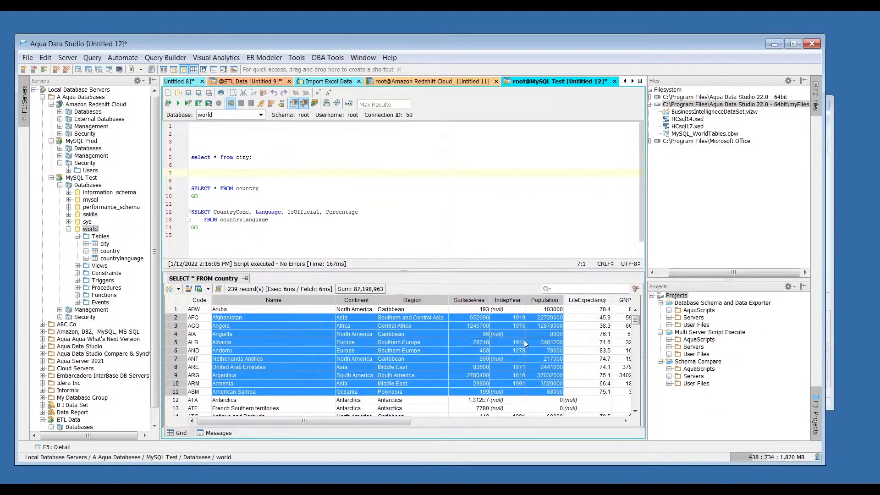
click(469, 351)
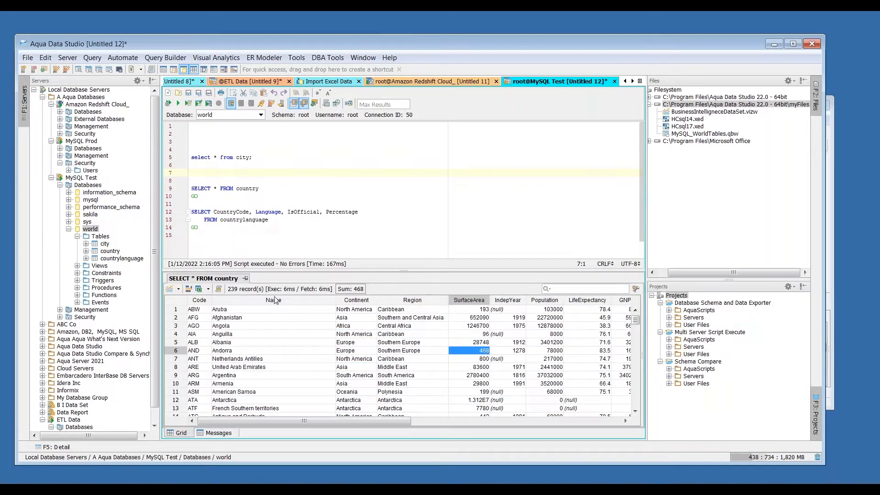
Examine the workbook commands of the country results and the recently opened Visual Analytics workbooks
click(179, 290)
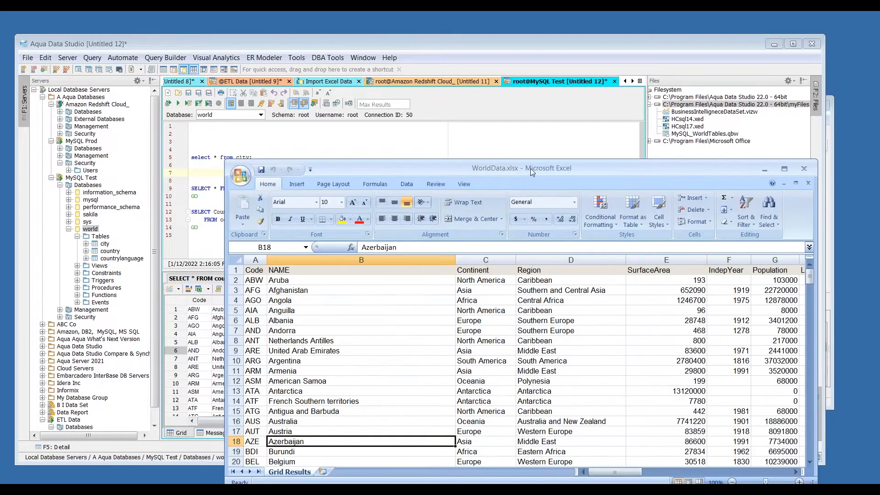
drag(588, 166, 556, 111)
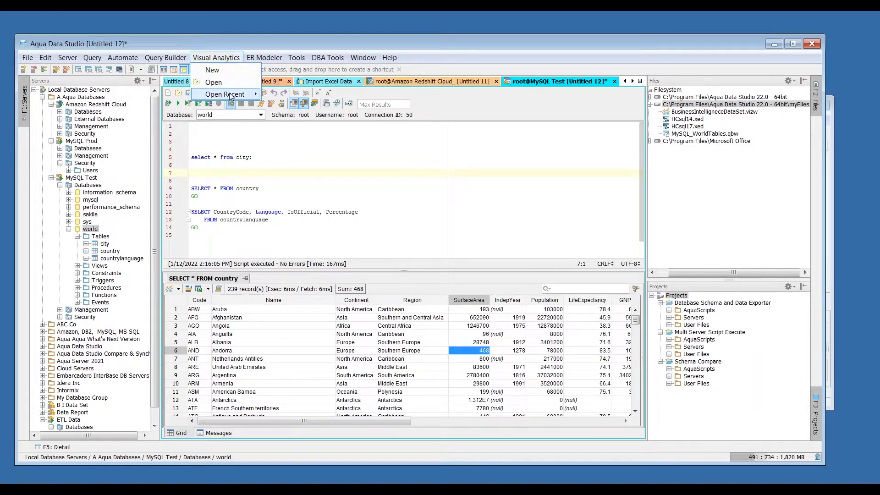
mouse_move(231, 96)
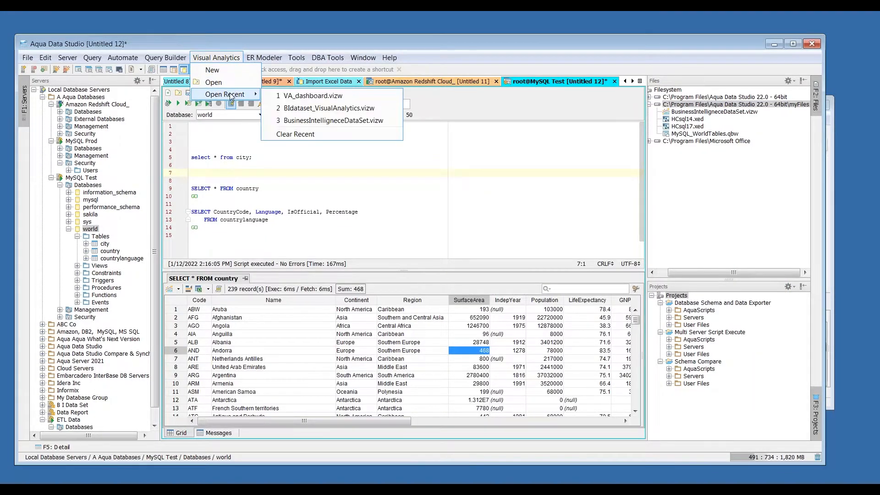
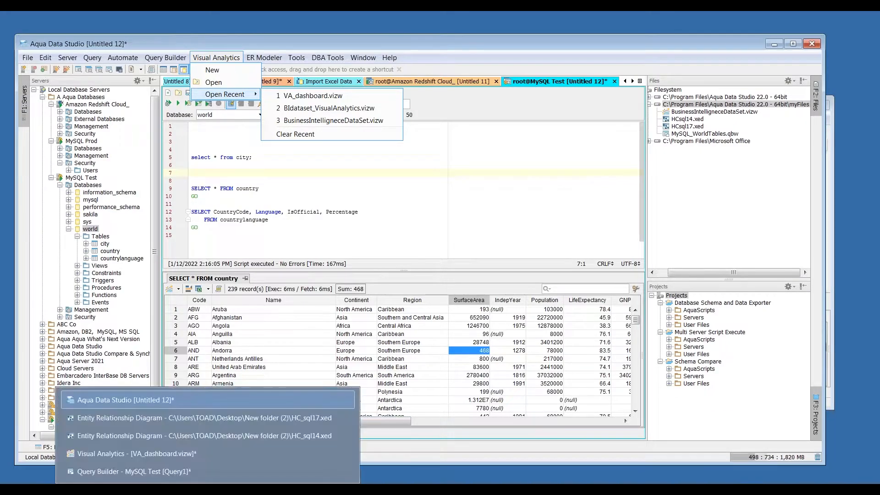
Bring up the VA_dashboard.vizw Visual Analytics window and maximize it
click(228, 452)
click(253, 390)
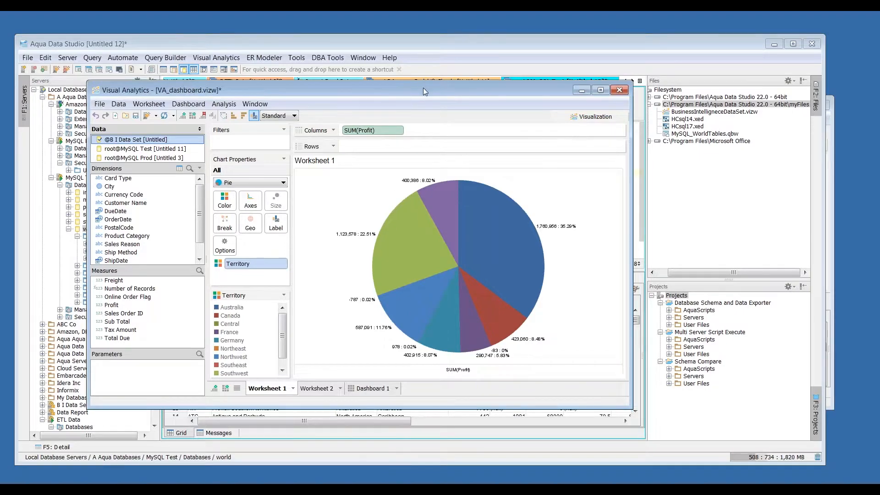
drag(427, 88, 534, 167)
click(712, 170)
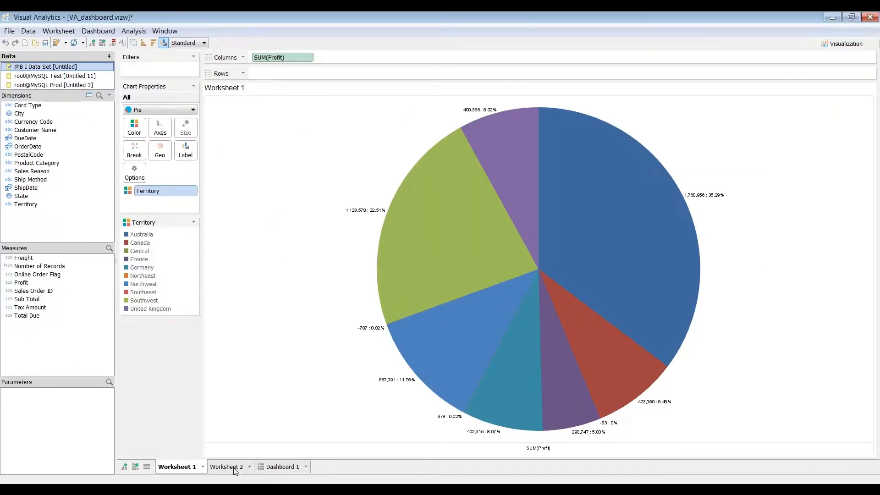
View Worksheet 2 and Dashboard 1 of VA_dashboard.vizw, and return to Worksheet 1
click(234, 467)
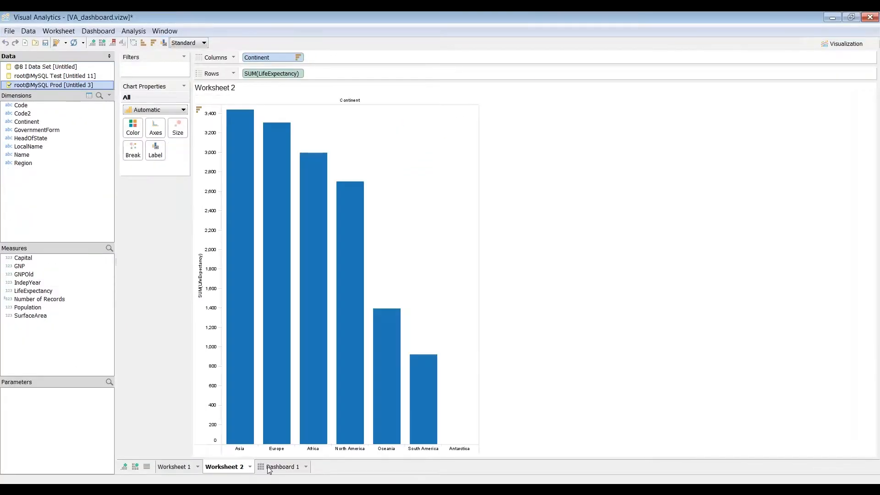
click(281, 467)
click(175, 466)
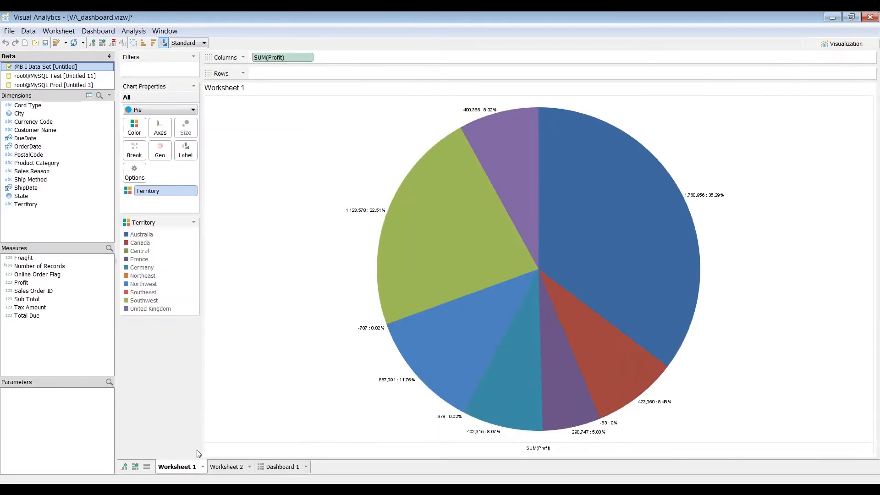
Load the root@Amazon Redshift Cloud_ data set into VA_dashboard.vizw, and restore the window to its smaller size
click(27, 32)
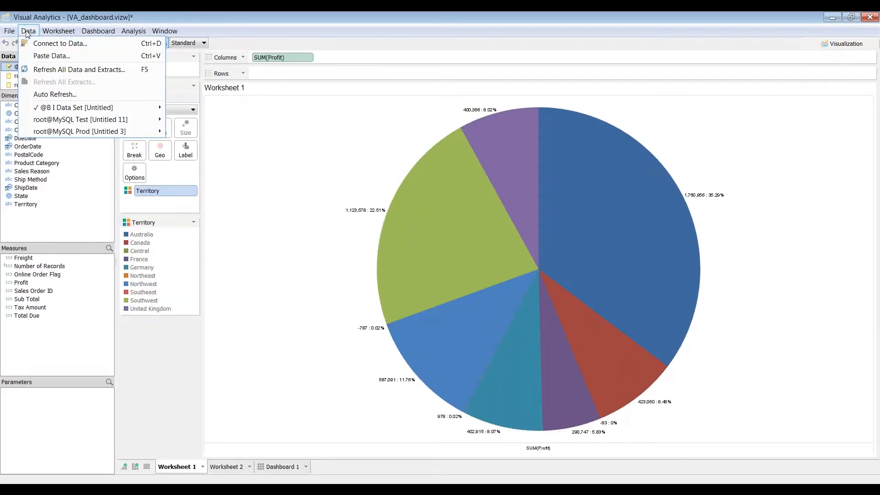
click(42, 46)
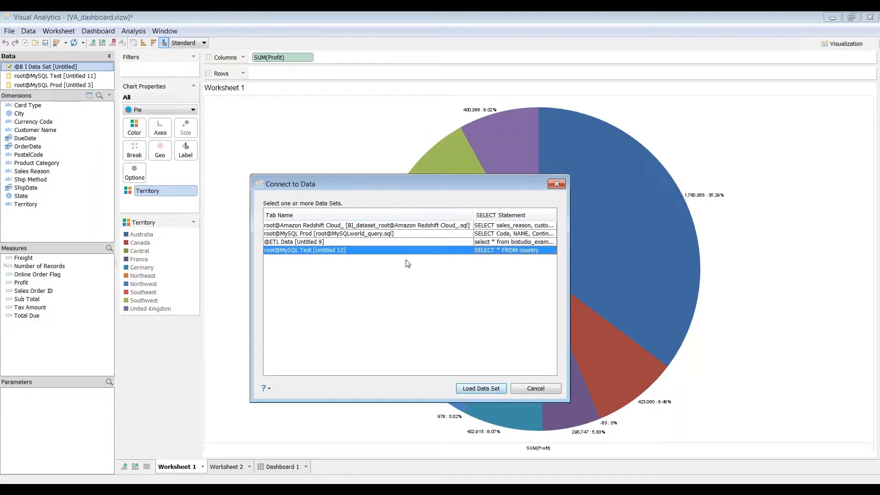
click(394, 226)
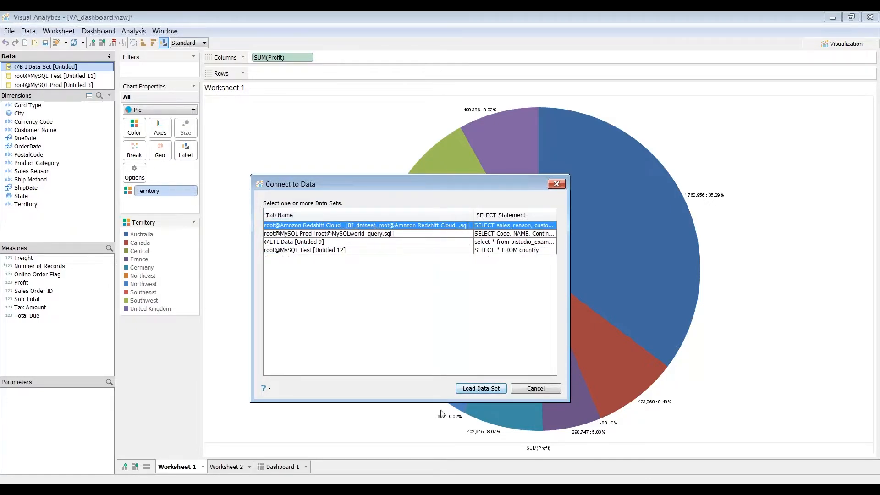
click(464, 390)
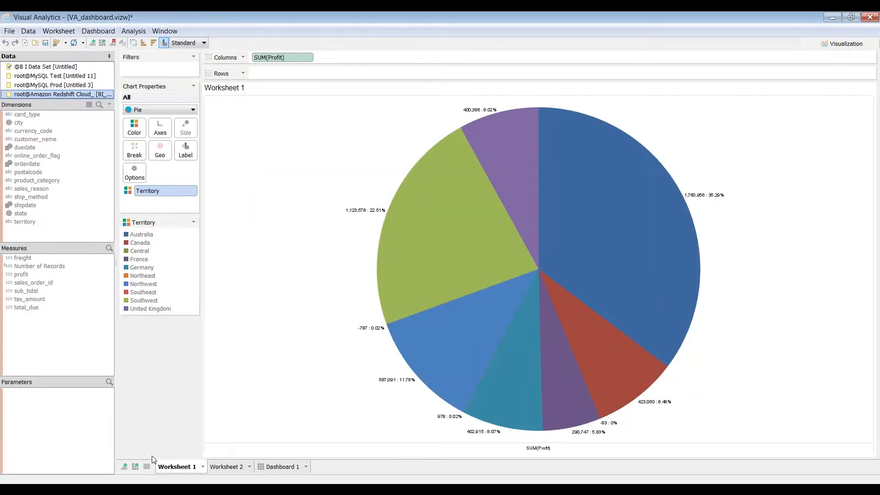
click(851, 17)
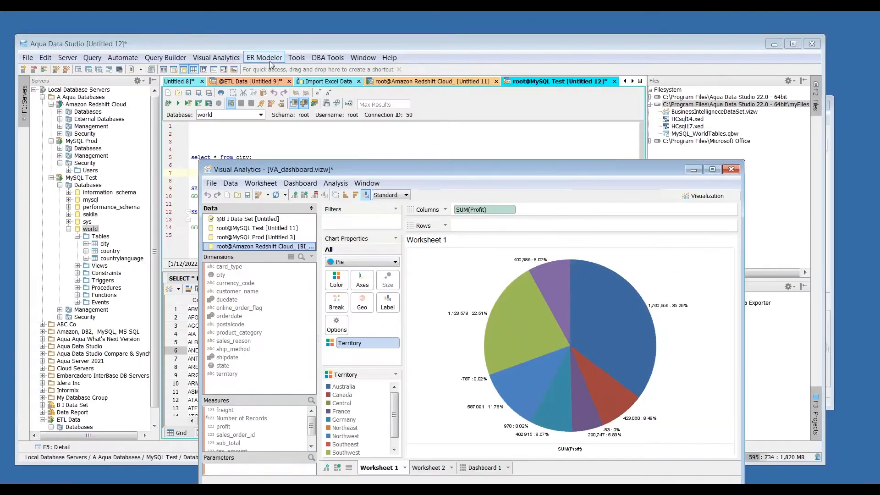
Create a new Visual Analytics workbook, view and cancel its data connection dialog, and close the workbook
click(235, 59)
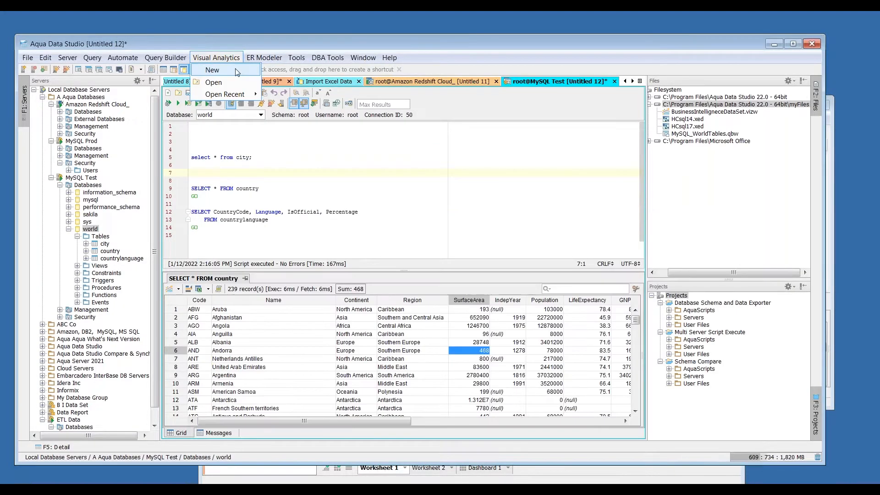
click(237, 71)
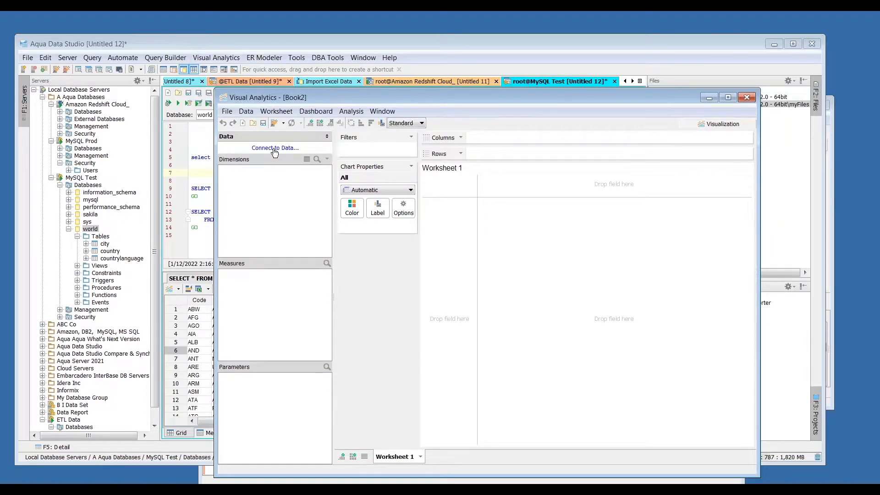
click(274, 151)
click(613, 383)
click(744, 99)
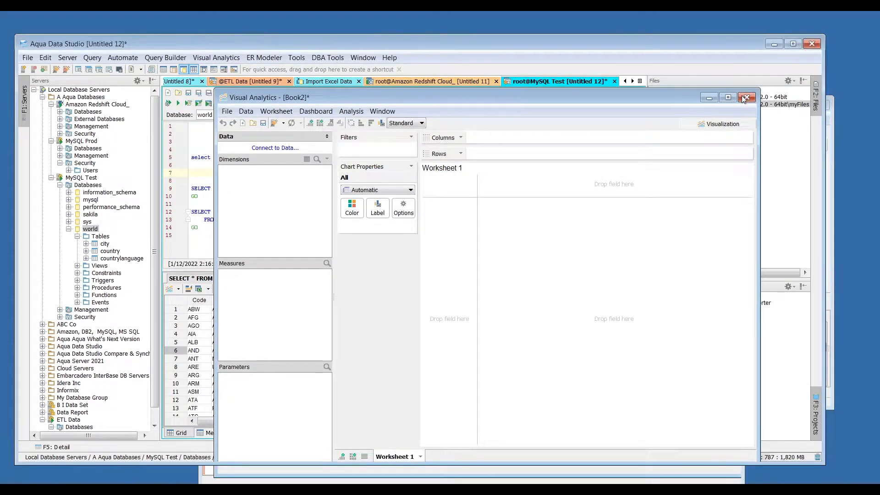
Examine the commands for sending the country results to a new or existing workbook, and return to VA_dashboard.vizw
click(178, 290)
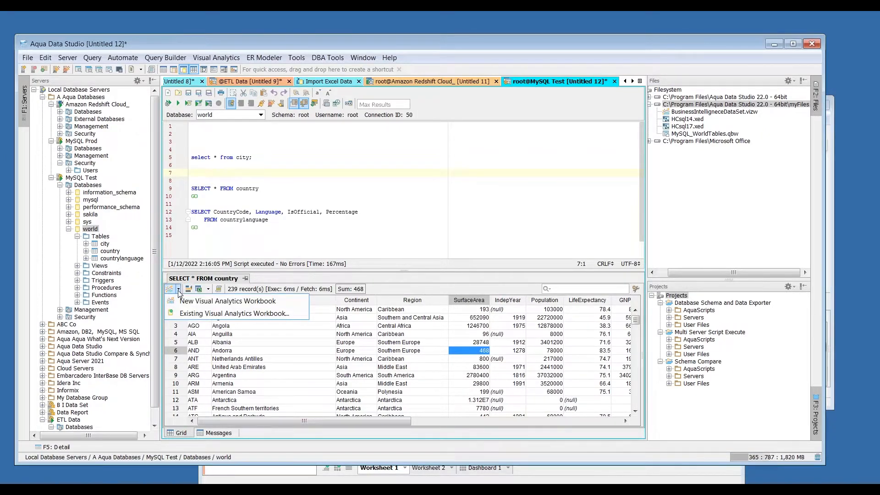
click(275, 317)
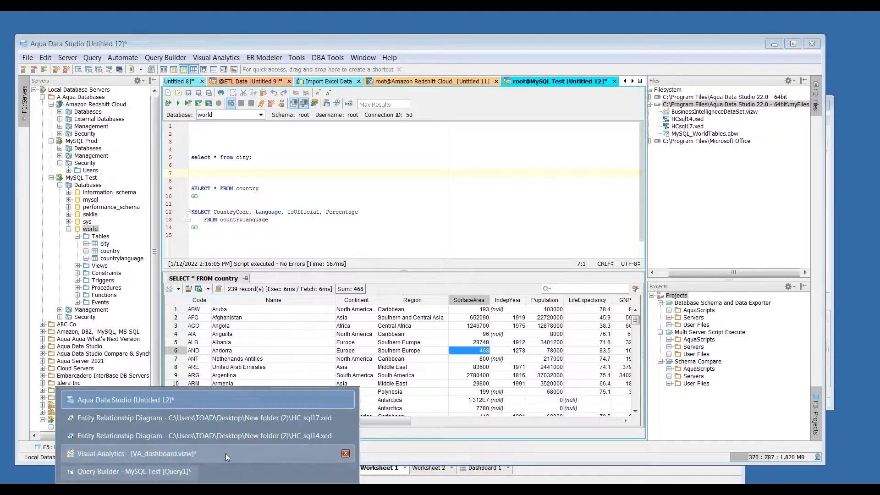
click(226, 453)
drag(546, 167, 476, 94)
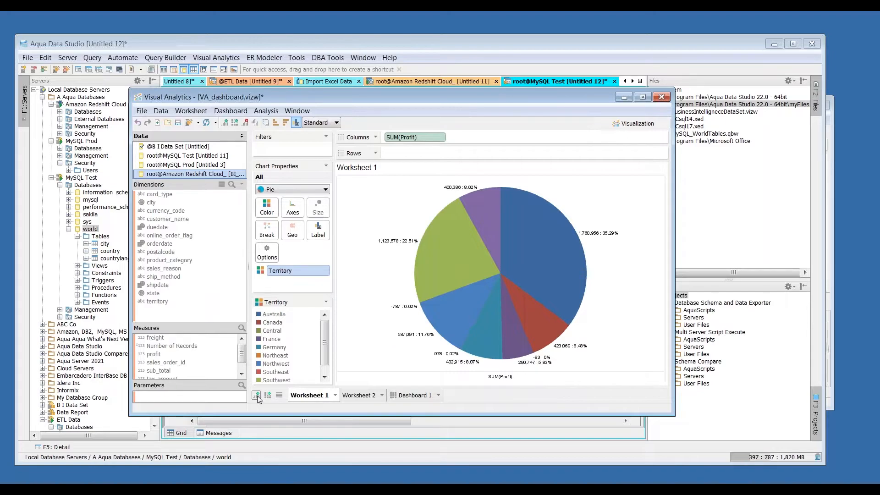
Add a new worksheet to VA_dashboard.vizw, enlarge its measures list, and view the available chart types without changing the chart
click(257, 396)
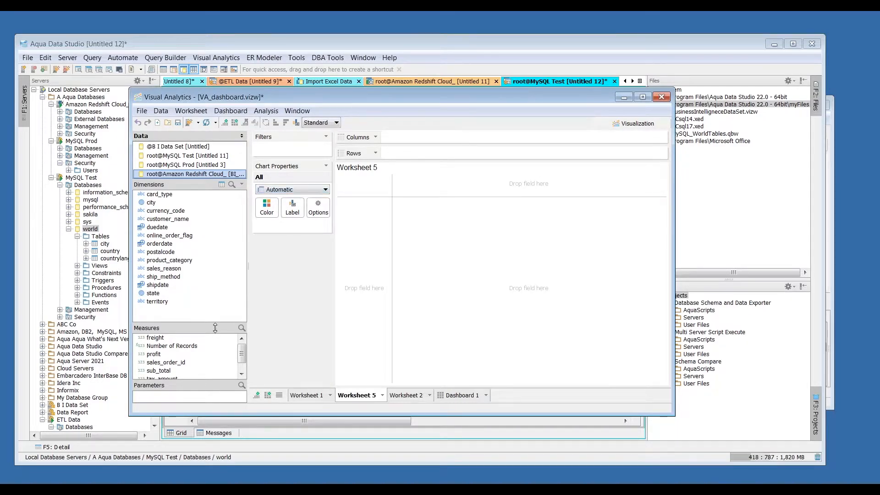
drag(215, 322, 215, 294)
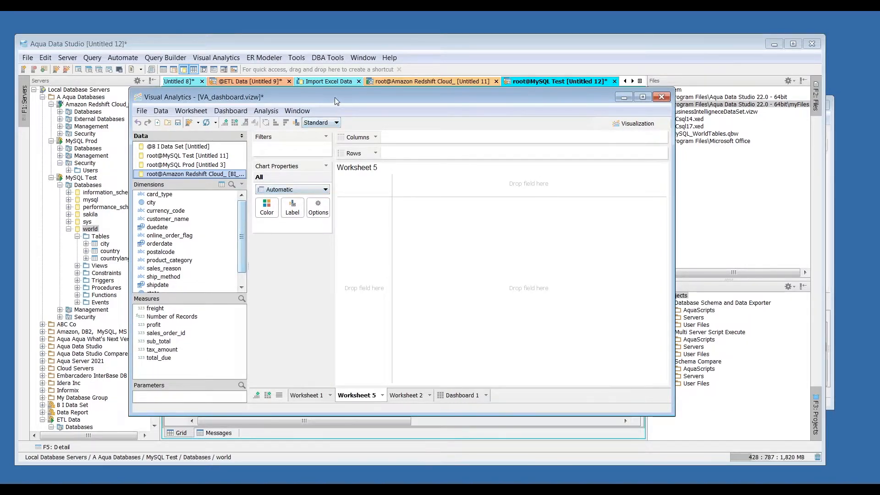
drag(334, 97, 294, 79)
click(285, 173)
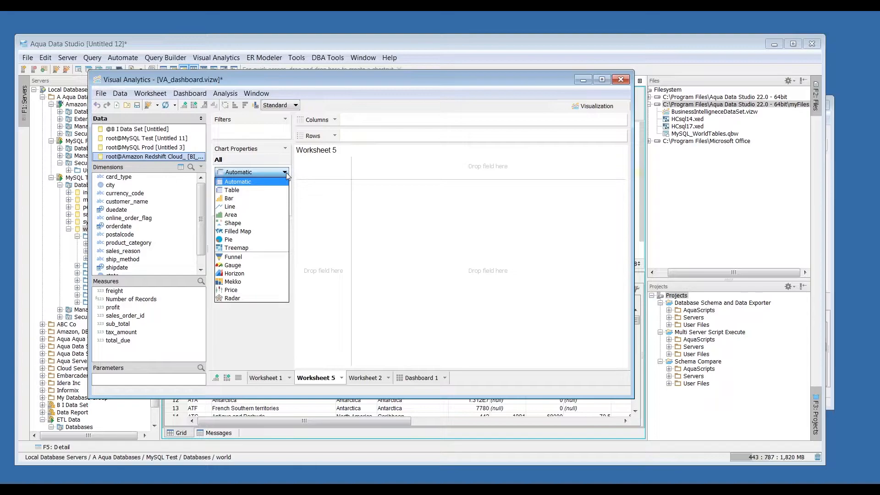
click(268, 333)
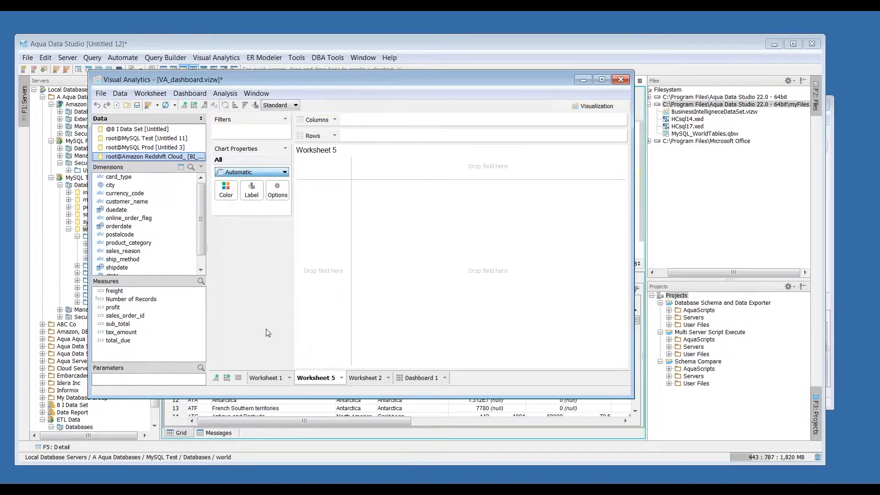
View Worksheet 1 and the life expectancy chart on Worksheet 2, and return to Worksheet 5
click(265, 378)
click(360, 380)
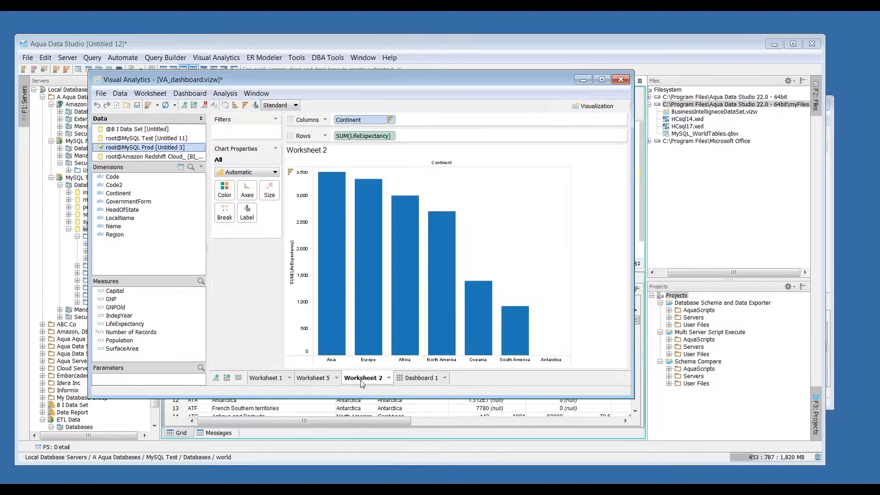
click(314, 379)
Set Worksheet 5 to a Pie chart and add profit from the root@Amazon Redshift Cloud_ data set as its column
drag(181, 279, 180, 264)
click(284, 172)
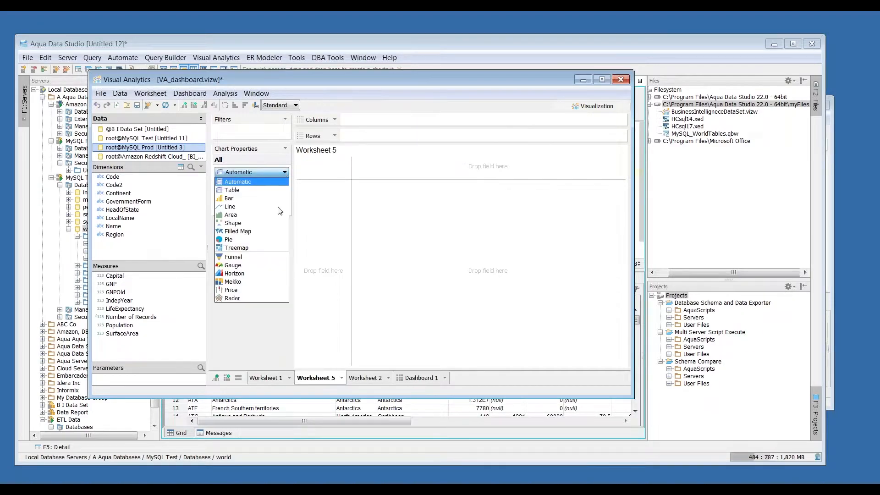
click(274, 238)
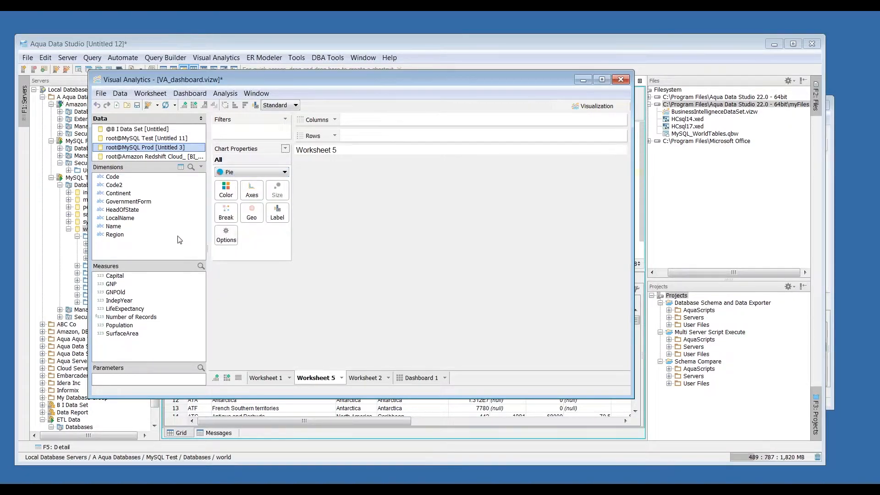
click(166, 157)
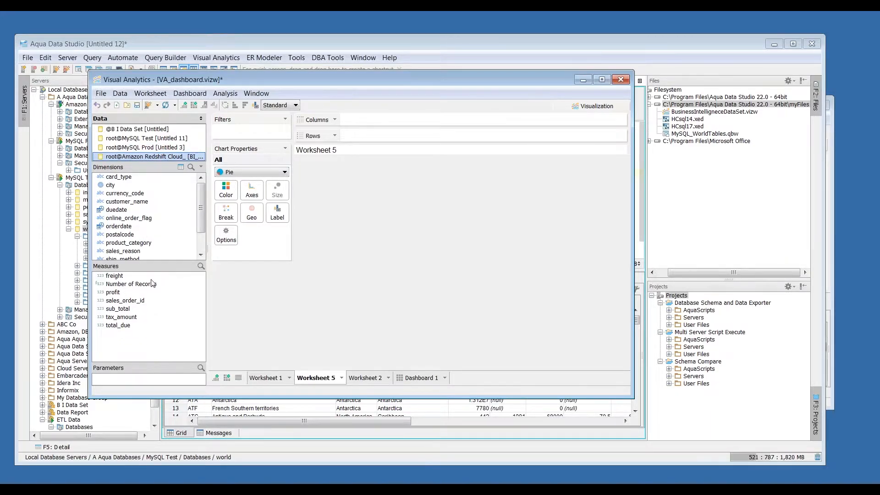
drag(112, 292, 412, 122)
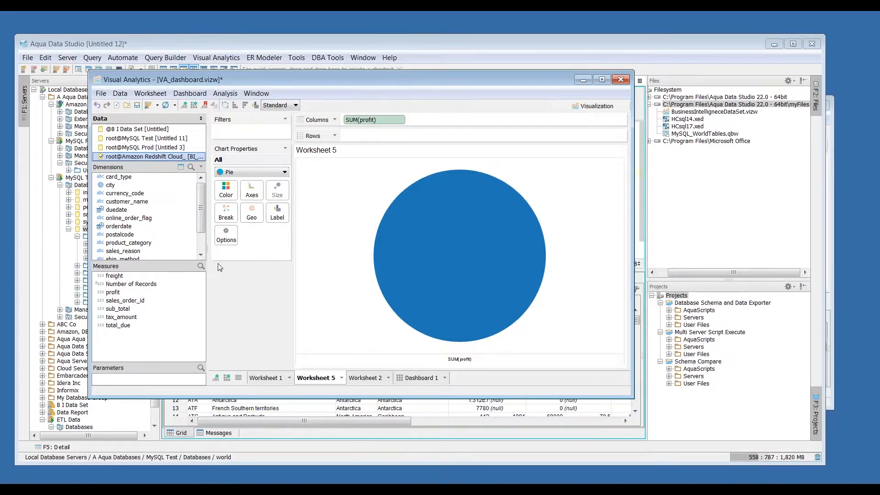
Color the profit pie by the state dimension, and undo the coloring
drag(177, 267, 179, 297)
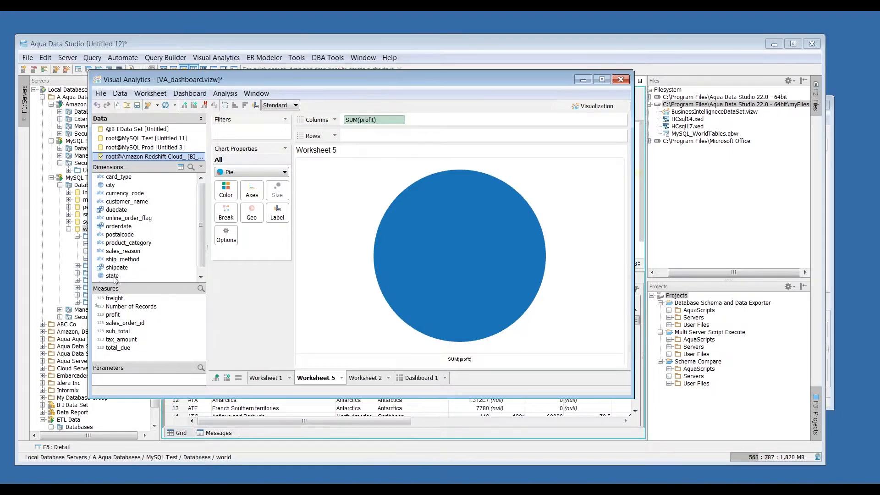
drag(200, 251, 199, 265)
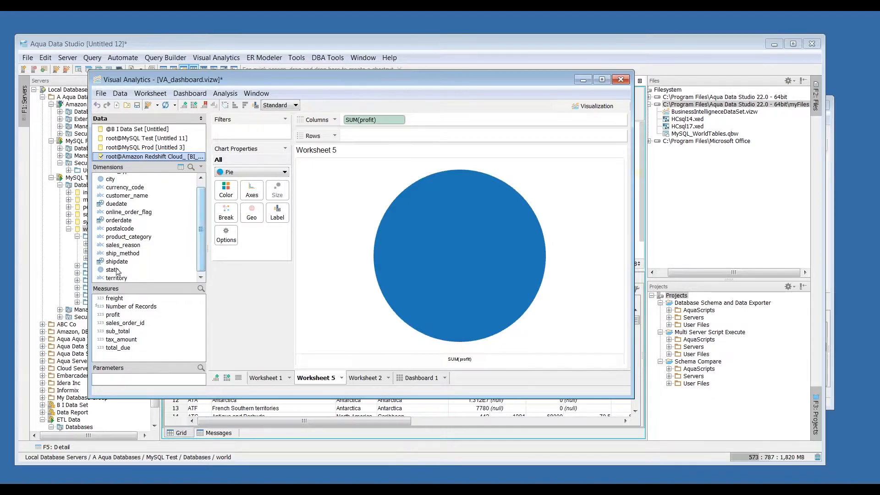
drag(113, 270, 226, 190)
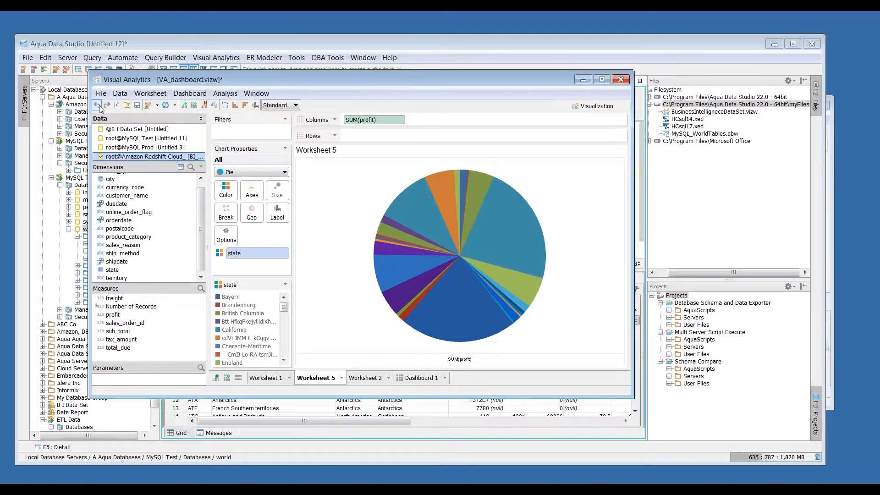
click(97, 105)
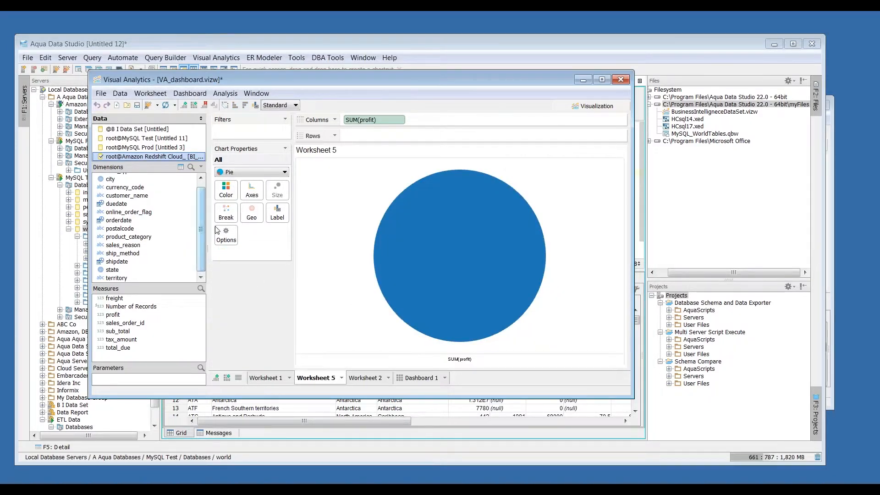
Plot profit geographically by the state dimension on Worksheet 5, and duplicate the worksheet
drag(123, 271, 255, 216)
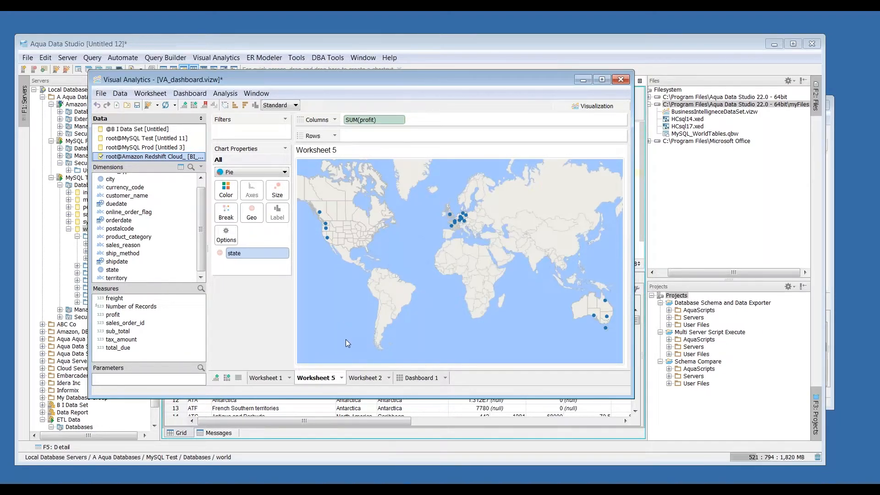
right_click(326, 379)
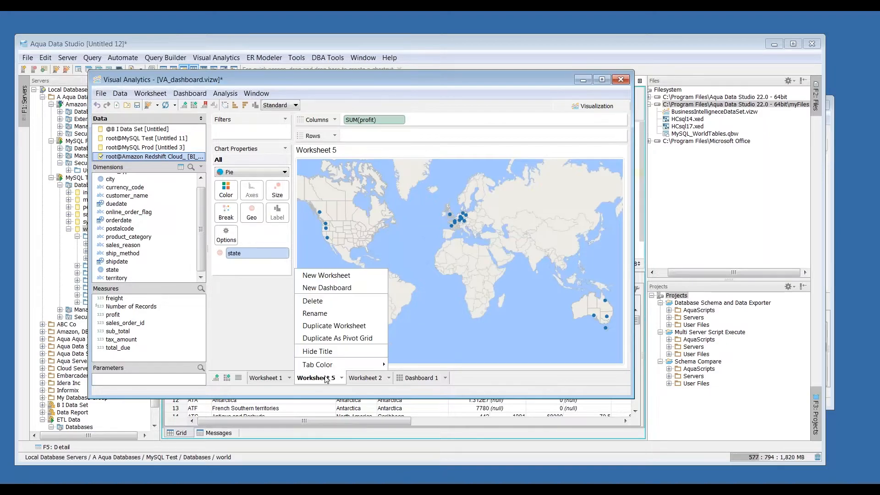
click(365, 327)
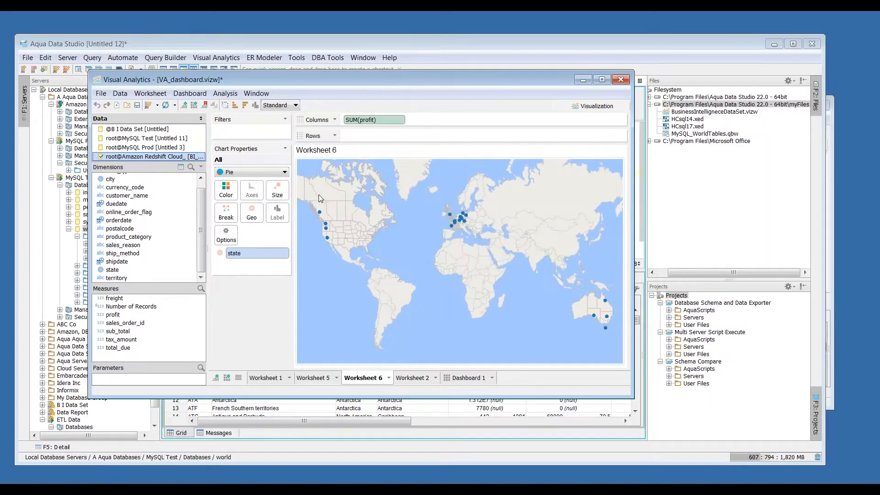
Select the four points on North America's west coast in Worksheet 6, and keep only those states on the map
drag(301, 183, 382, 261)
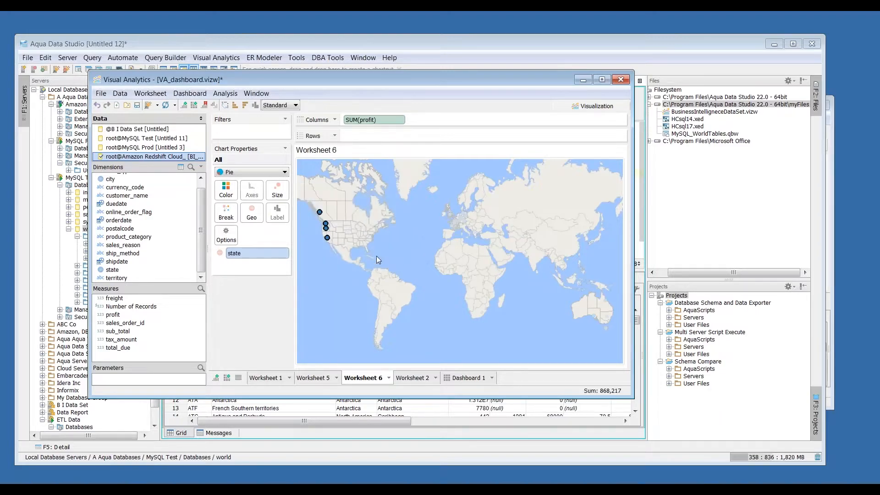
mouse_move(327, 232)
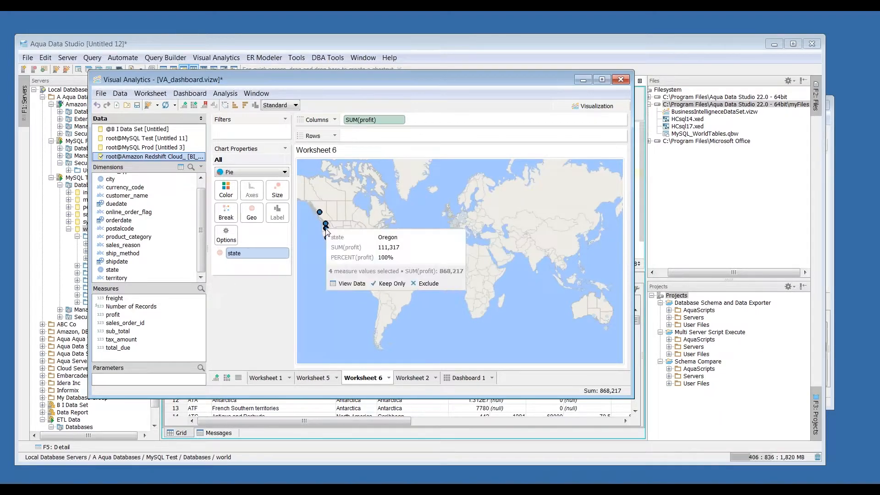
click(394, 284)
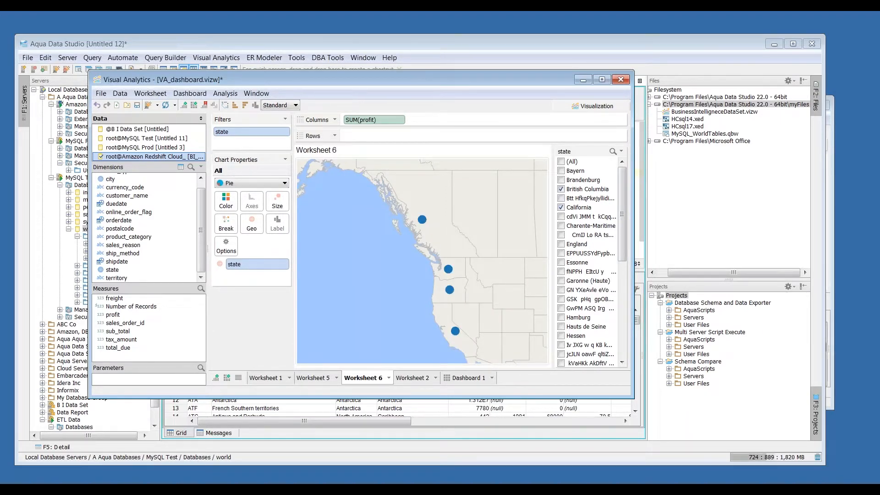
View Dashboard 1 and Worksheet 2, and return to the unfiltered map on Worksheet 5
click(467, 379)
click(407, 379)
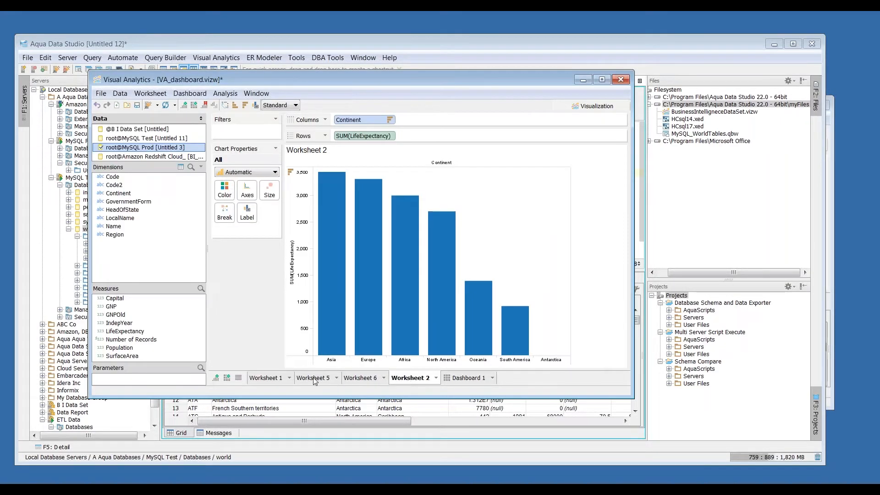
click(316, 380)
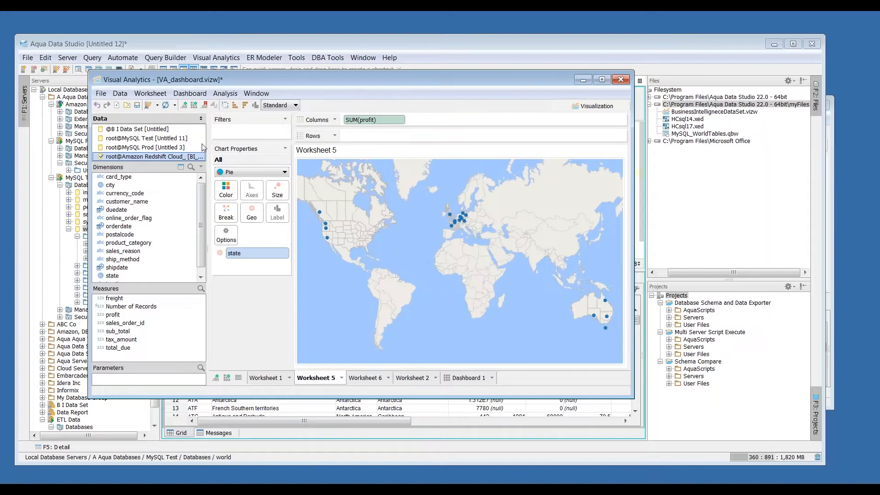
Examine the export formats offered for the workbook, and return to the territory pie chart on Worksheet 1
click(120, 94)
mouse_move(102, 95)
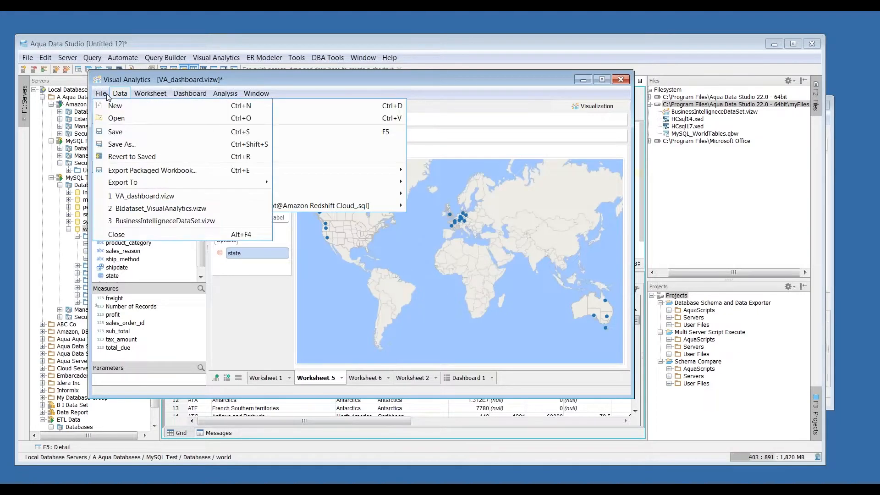
mouse_move(165, 184)
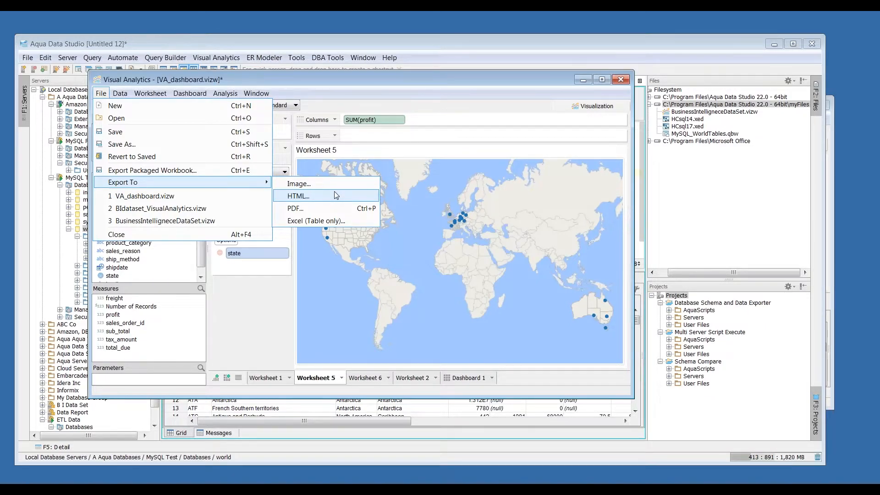
click(272, 379)
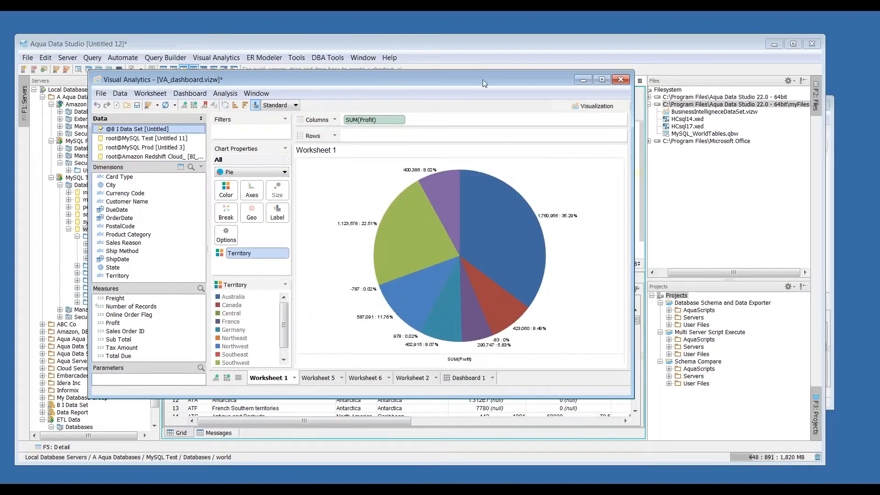
Shift the workbook window aside, and view the DBA tools offered for the world database on MySQL Test
drag(484, 79, 605, 118)
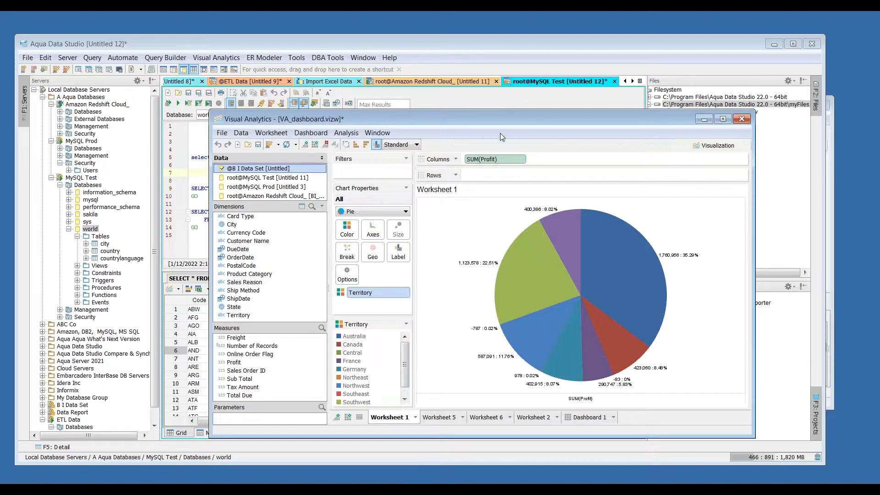
click(441, 102)
right_click(91, 229)
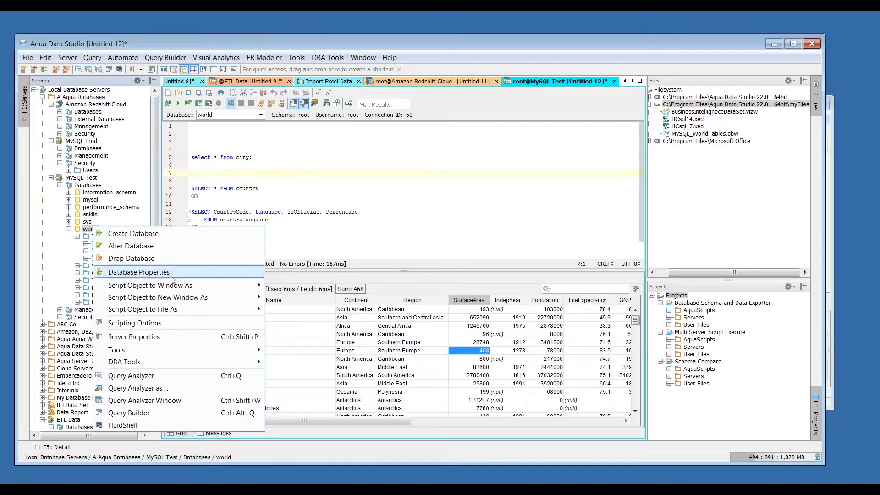
mouse_move(226, 361)
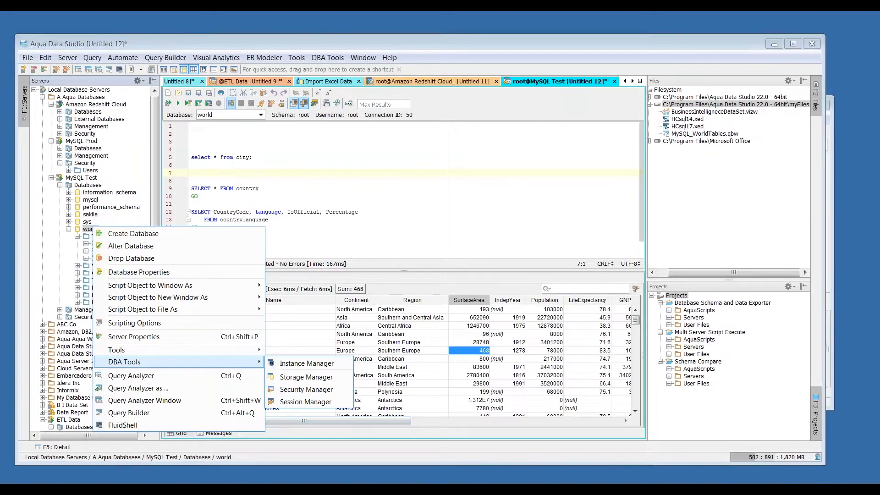
click(220, 454)
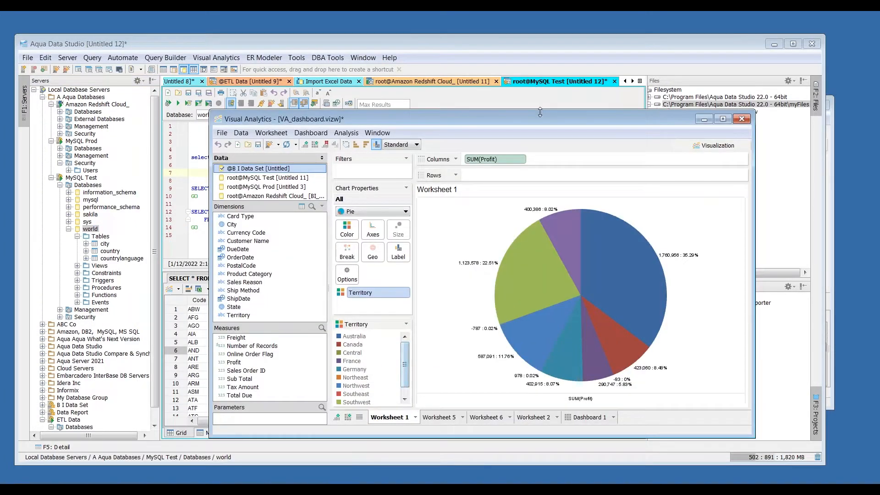
Reposition the workbook window, return to the query editor, and review the world database's DBA tools once more
drag(543, 117, 570, 136)
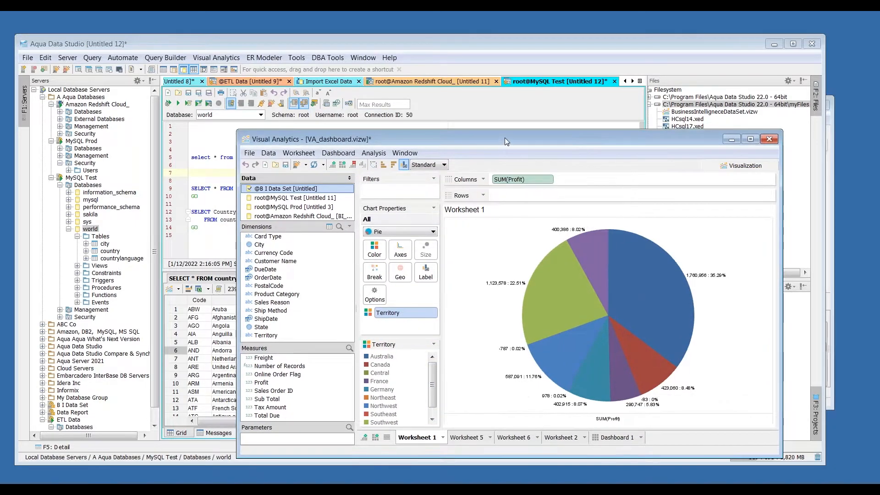
drag(502, 141, 481, 151)
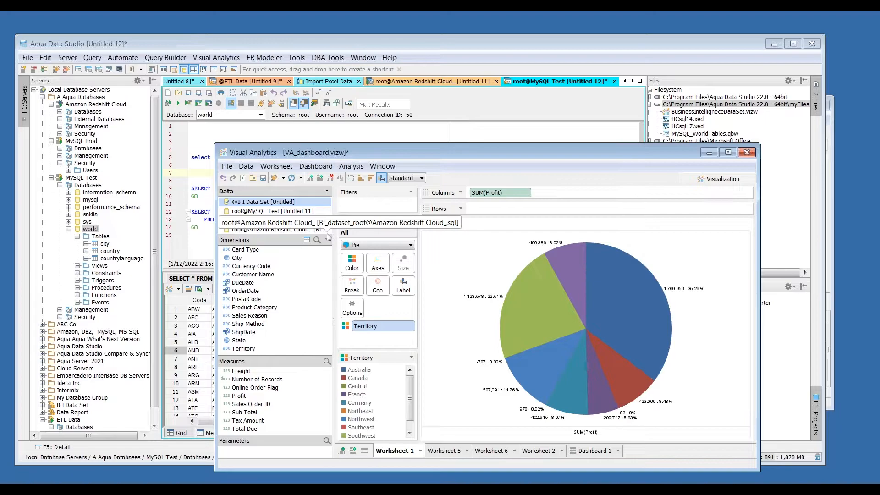
click(490, 104)
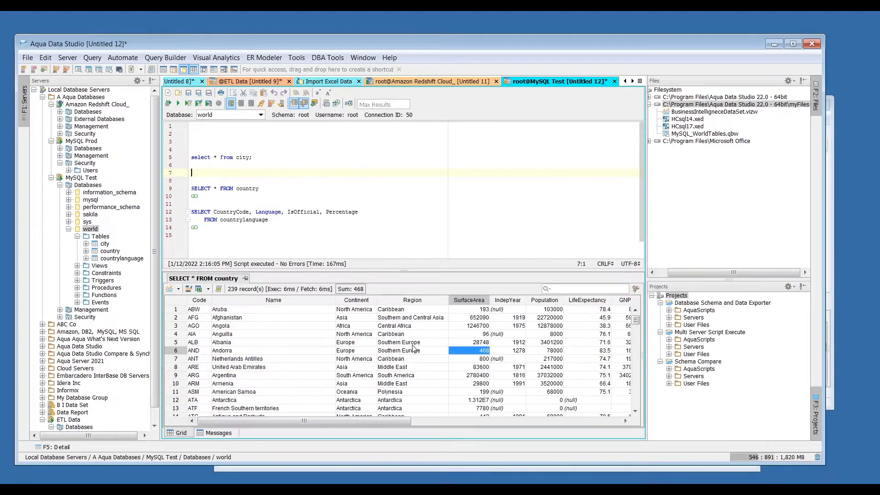
right_click(95, 230)
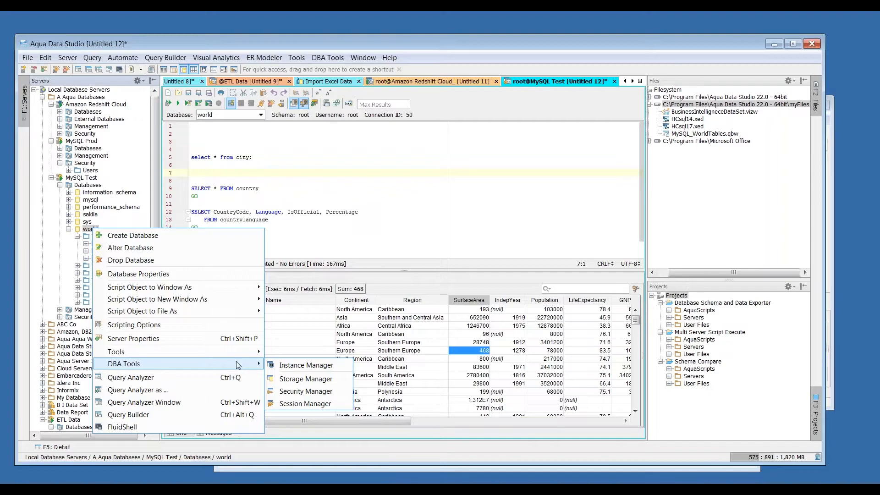
click(390, 186)
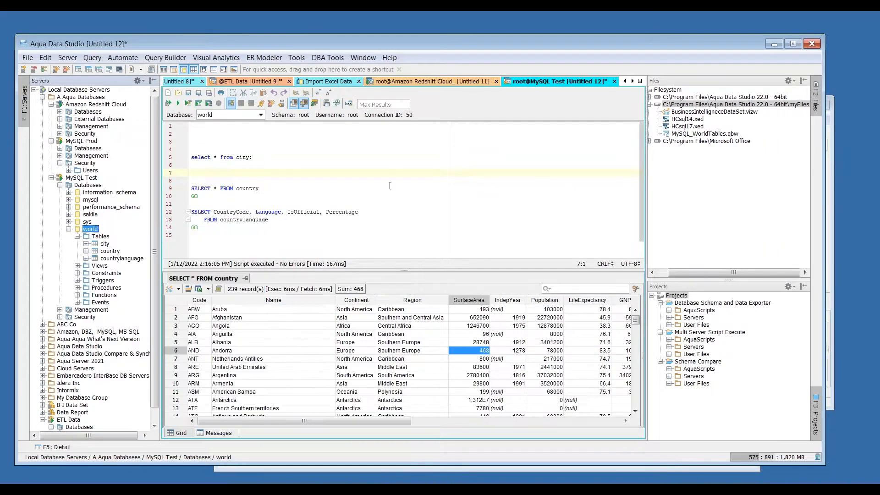
Start a data import on the MySQL Test server with the Excel file C:\AquaTemp\WorldData.xlsx as the source
click(300, 58)
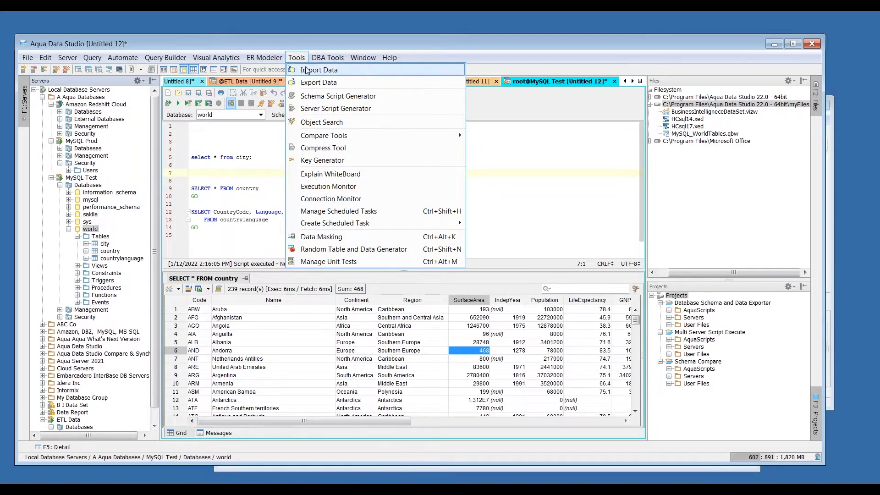
click(350, 74)
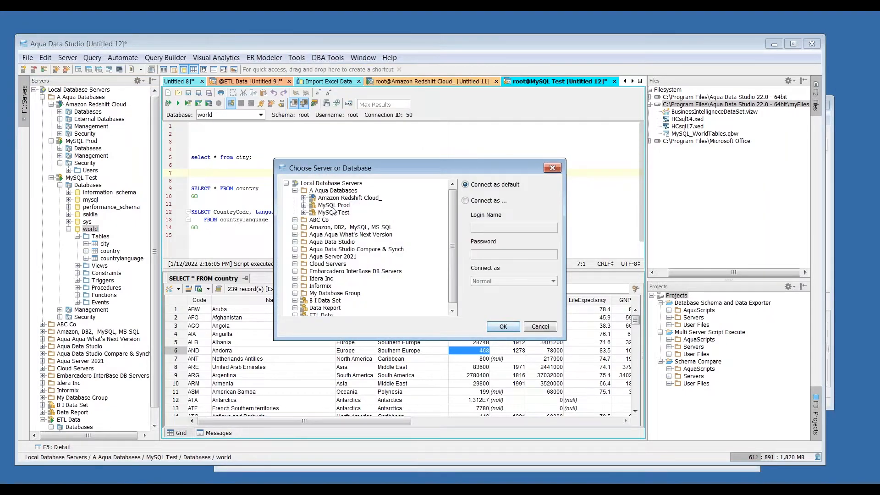
click(344, 213)
click(494, 324)
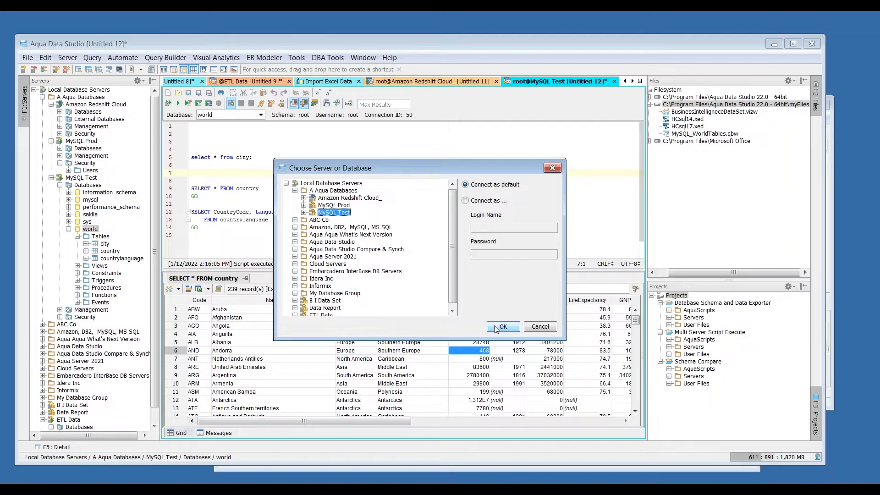
click(496, 326)
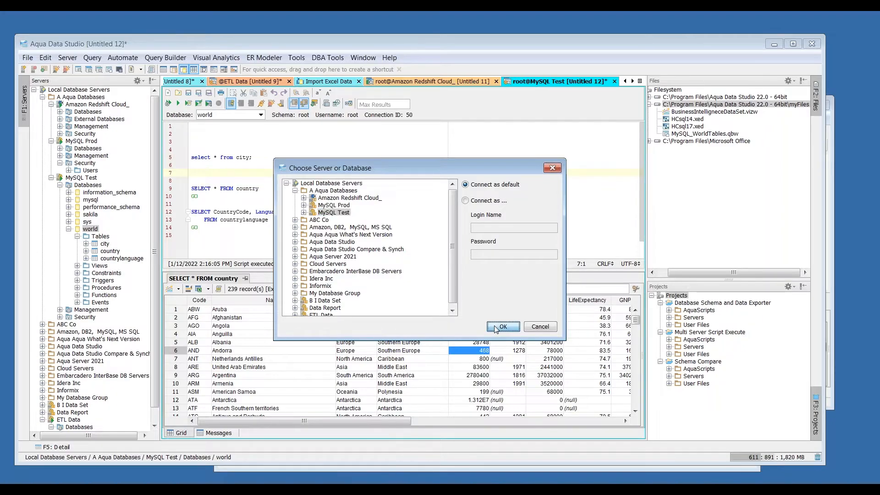
click(338, 187)
click(553, 326)
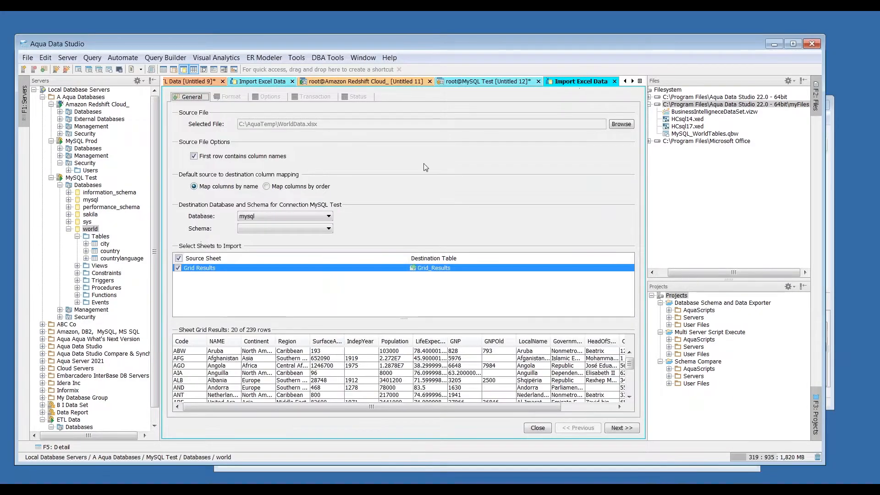
Detach the Excel import as a floating window and reposition it over the main workspace
right_click(571, 84)
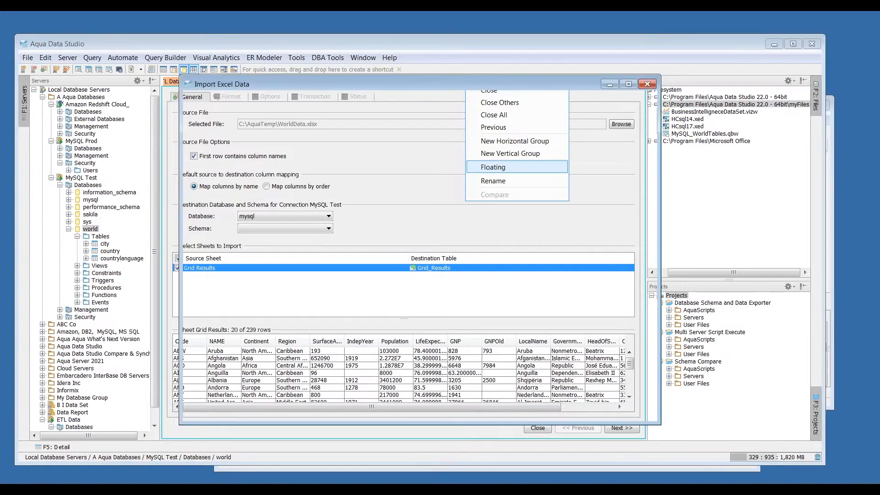
click(493, 167)
drag(423, 84, 476, 98)
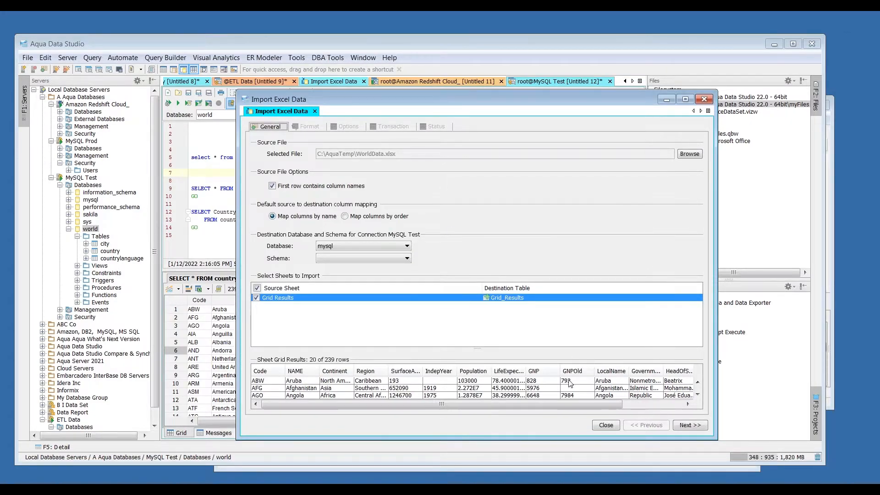
Set the Excel import's destination to Preview statements, generate the SQL preview for Grid_Results, and close the import
click(696, 428)
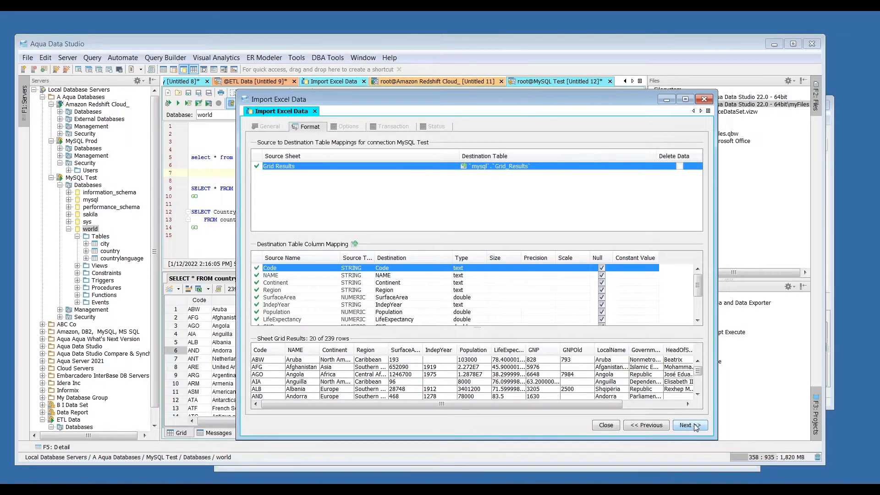
click(690, 426)
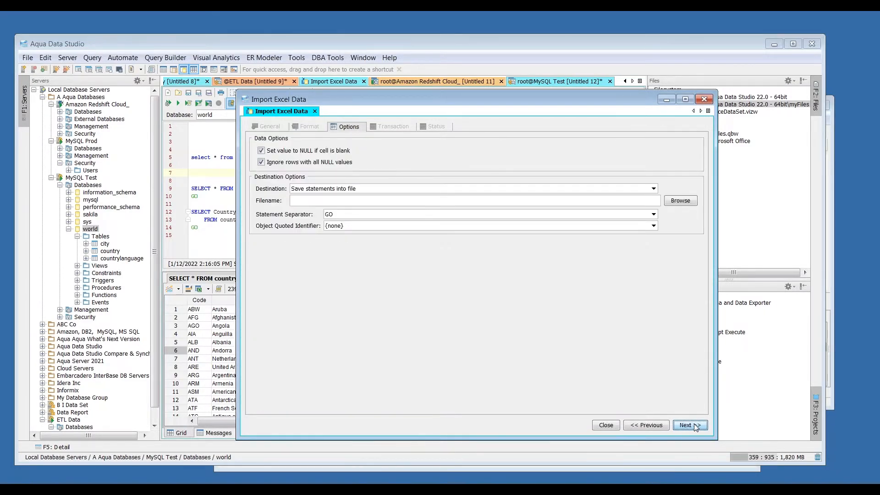
click(652, 189)
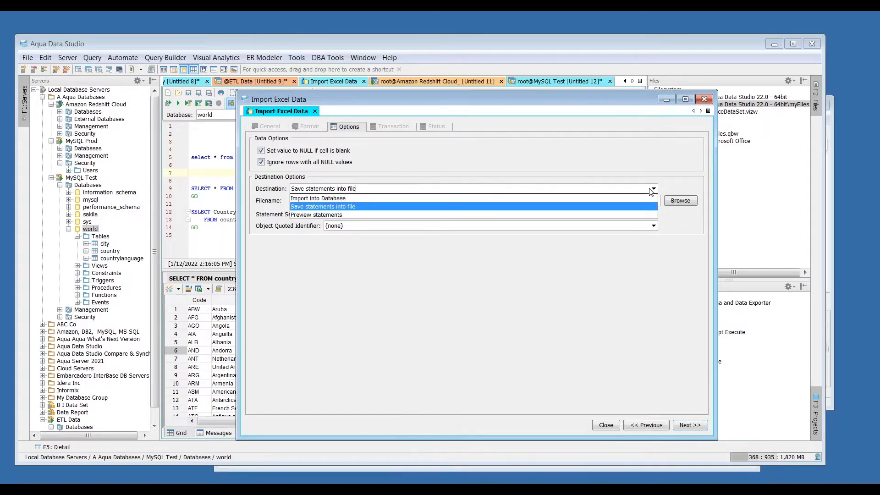
click(591, 214)
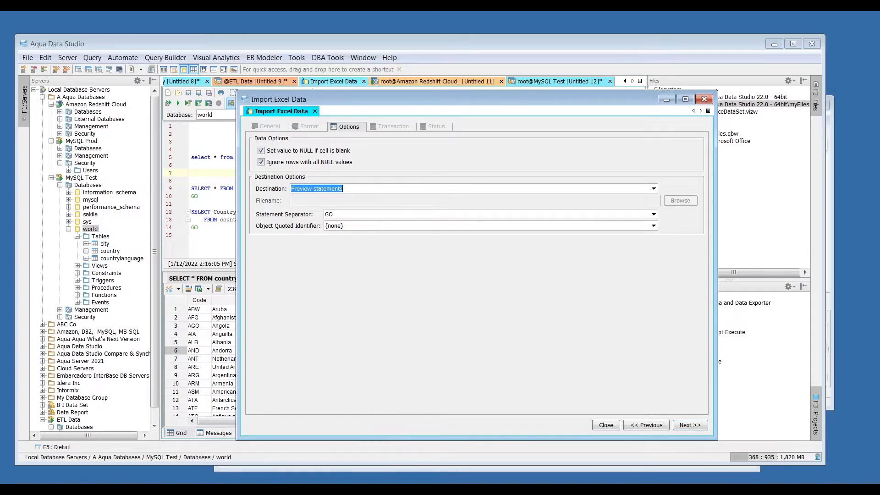
click(690, 425)
click(691, 426)
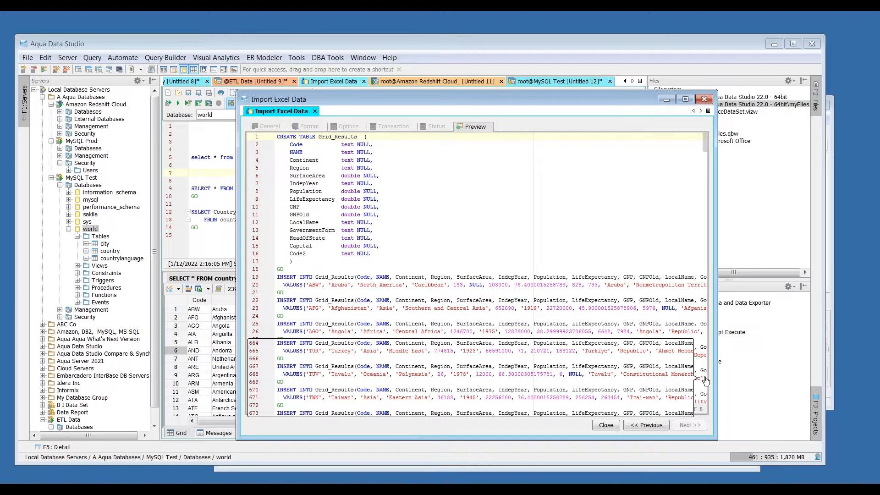
click(596, 425)
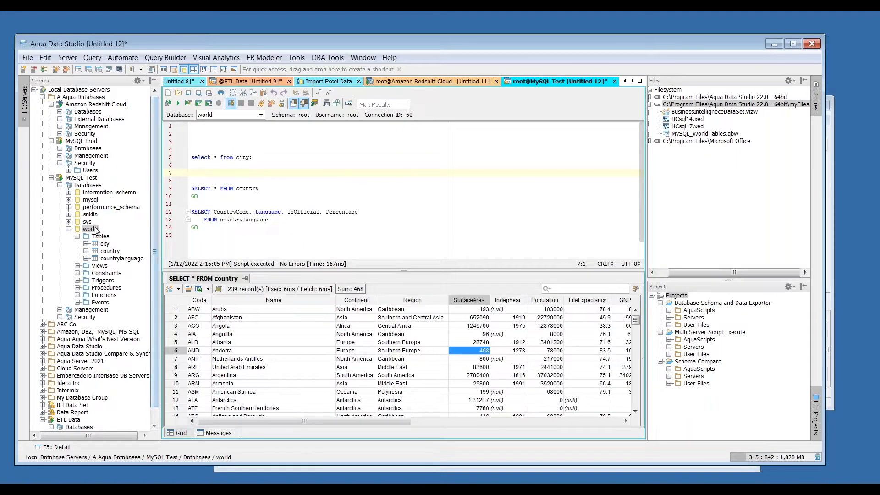
Generate an ER diagram of the world database's city, country and countrylanguage tables
right_click(97, 230)
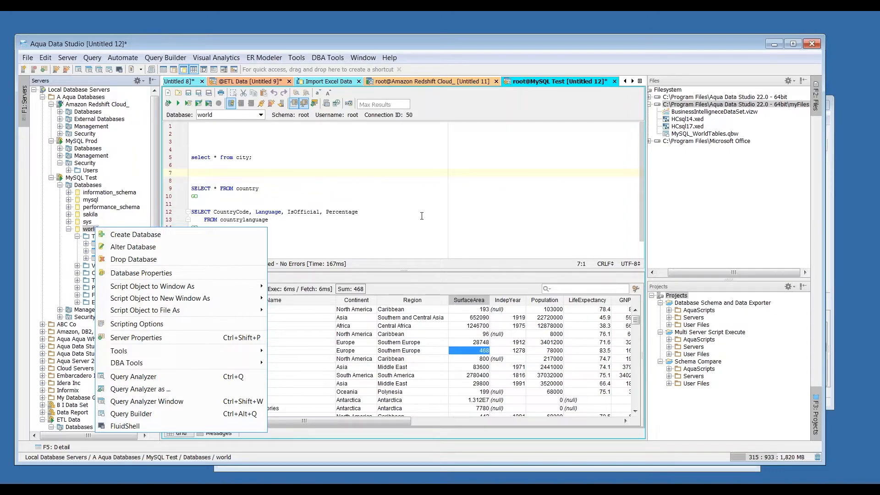
key(Escape)
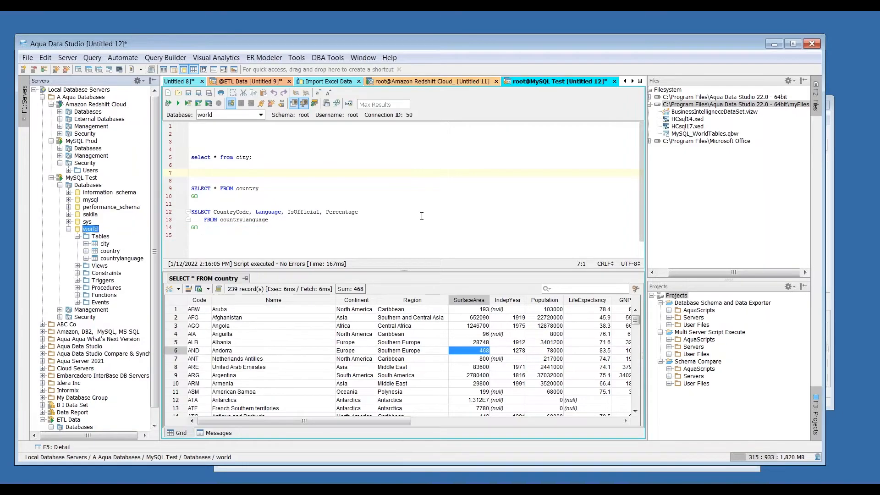
right_click(95, 231)
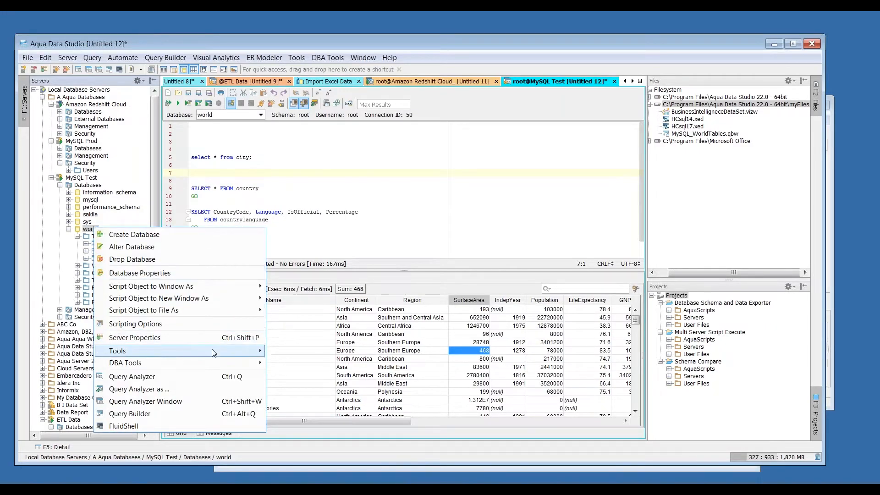
mouse_move(212, 352)
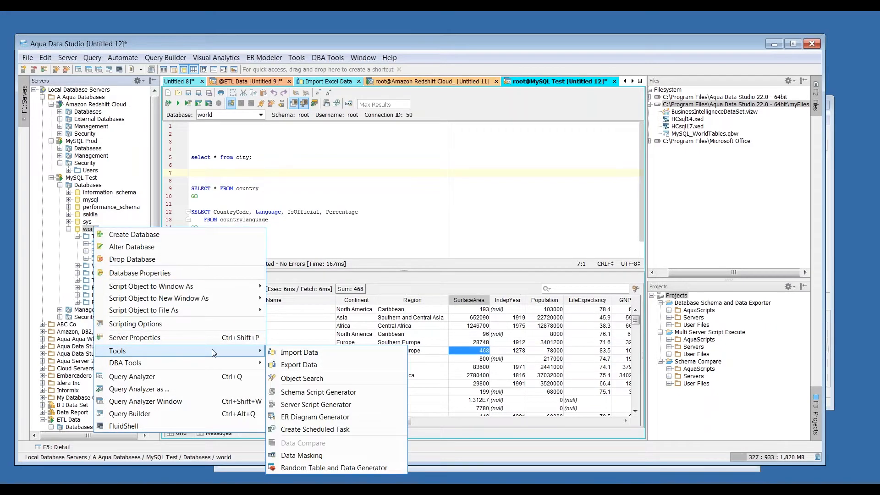
click(374, 416)
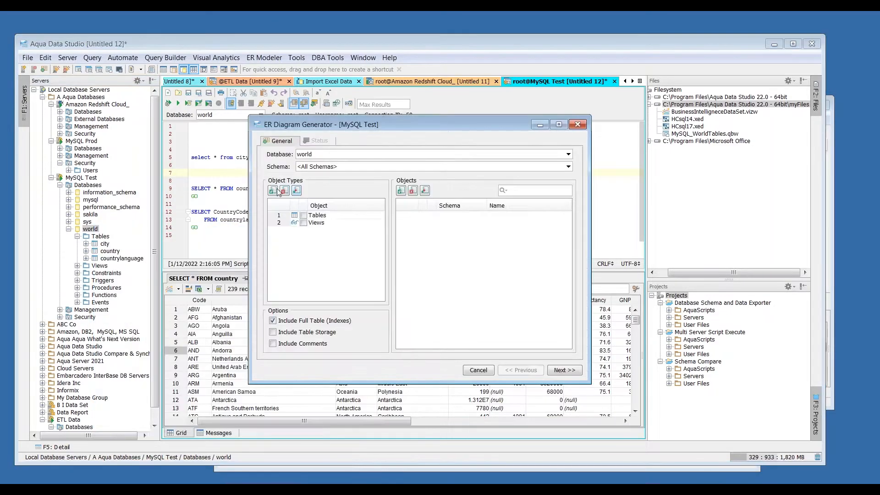
click(564, 373)
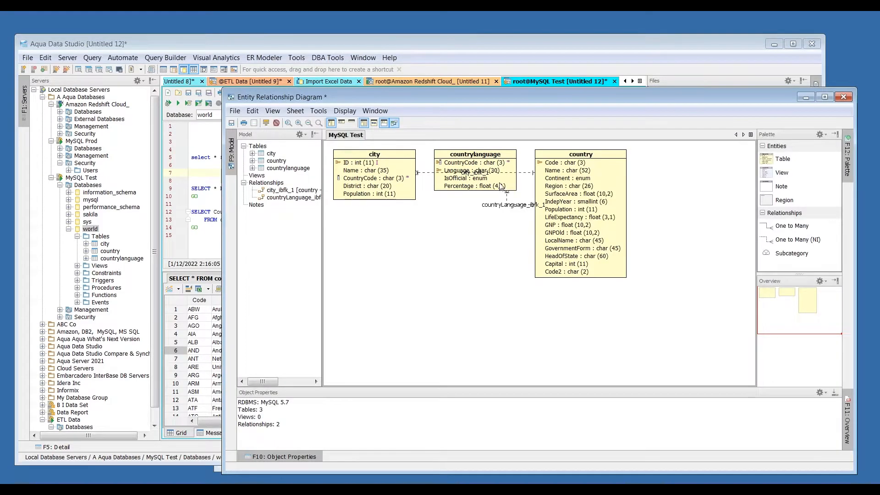
Place the countrylanguage table below and between city and country, select the country table, and reposition the diagram window
drag(499, 197, 476, 299)
click(576, 244)
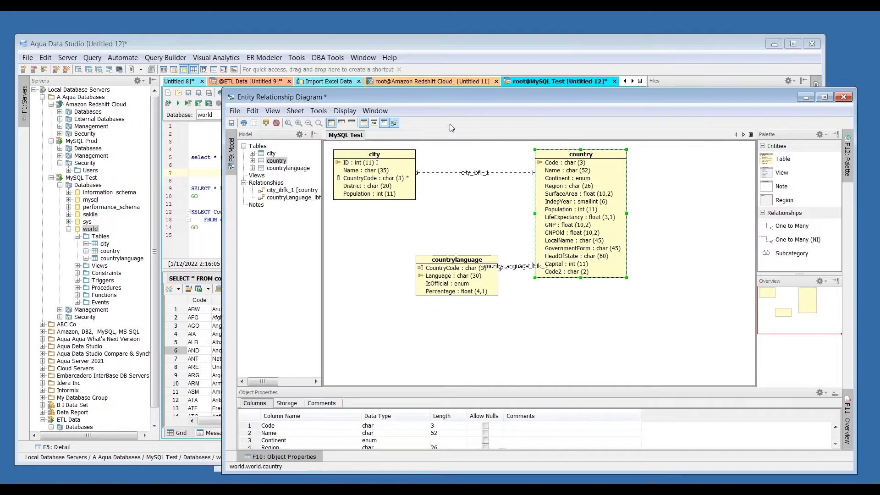
drag(463, 95, 431, 67)
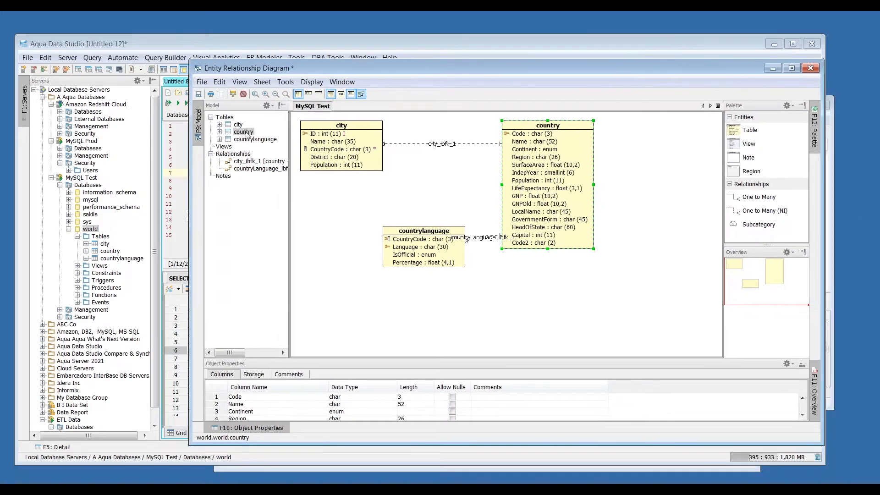
Generate and preview a script from the diagram for all tables, views and indexes, and close the script generator
click(285, 82)
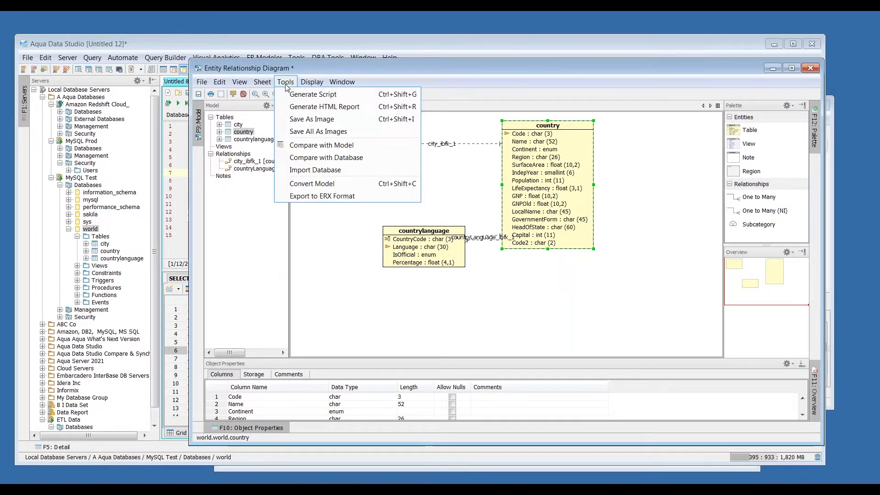
click(351, 95)
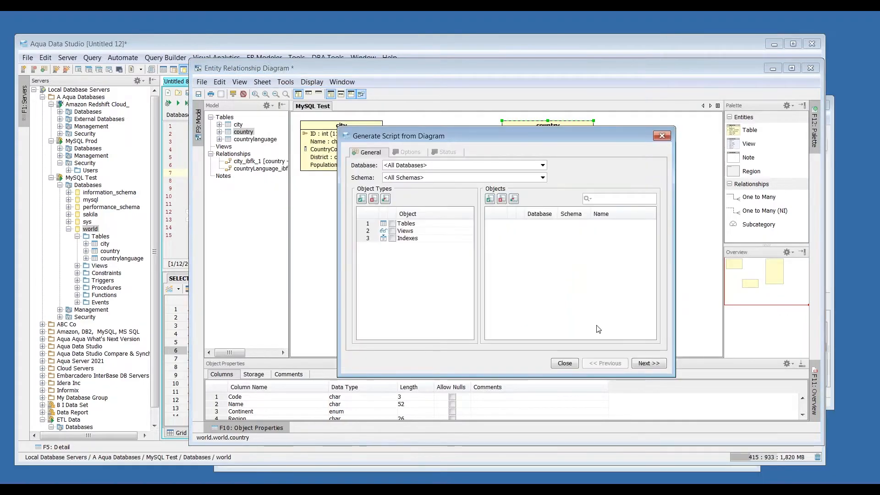
click(362, 199)
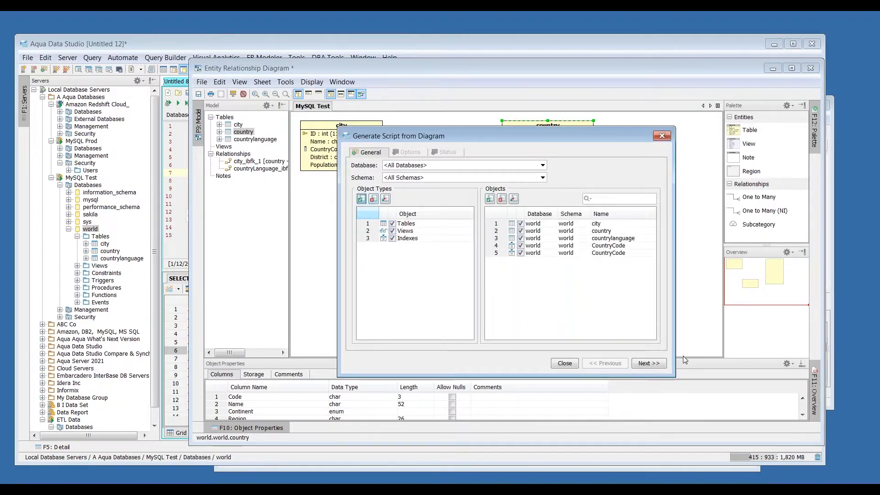
click(660, 365)
click(661, 365)
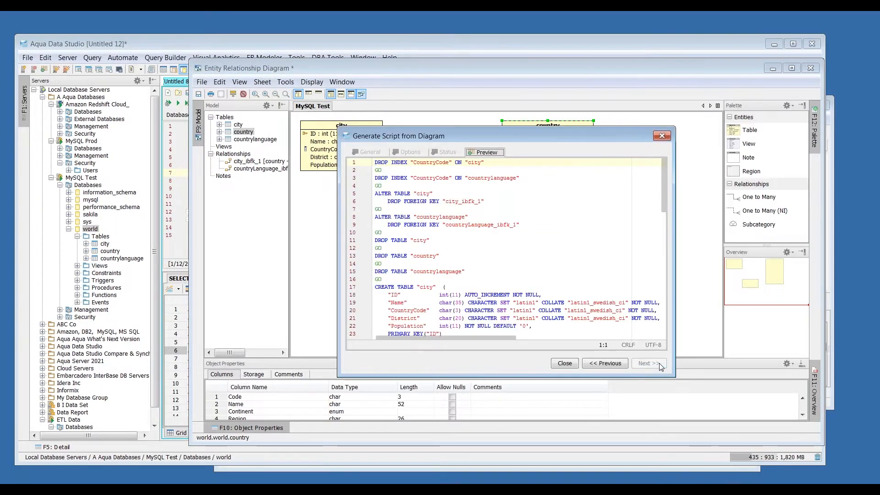
click(565, 363)
Review the tools available for the ER diagram, and deselect the country table
click(286, 82)
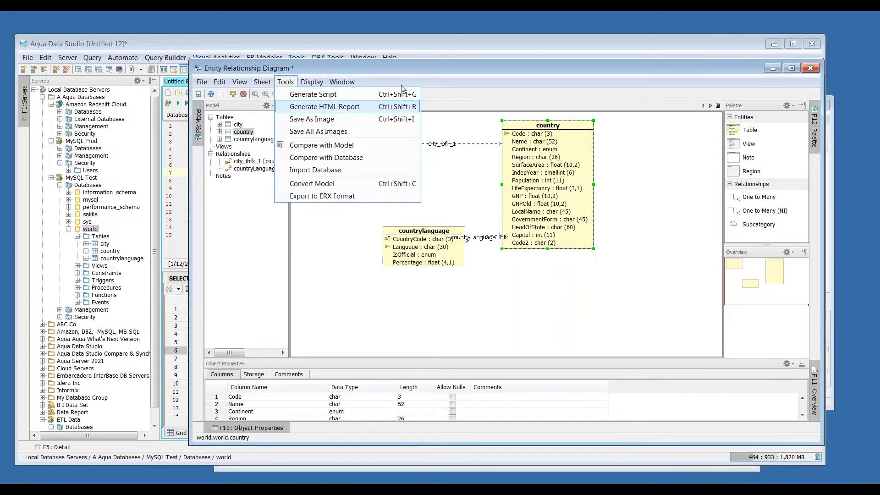
click(374, 215)
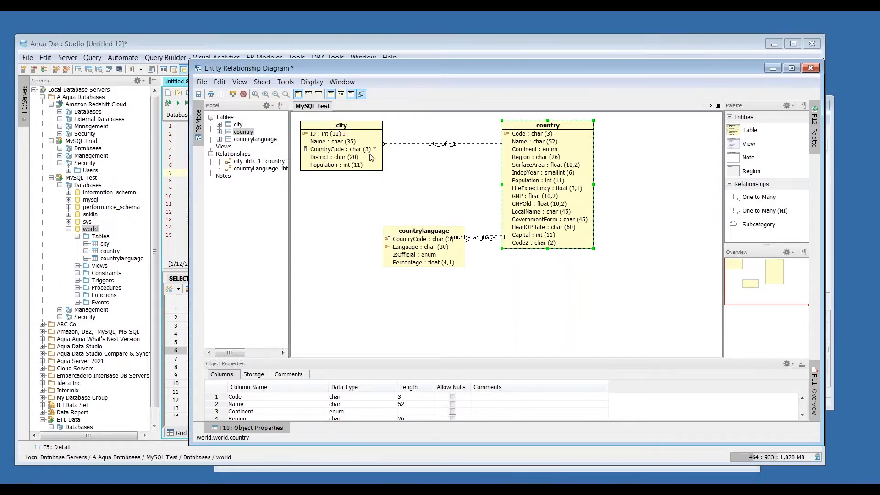
click(490, 273)
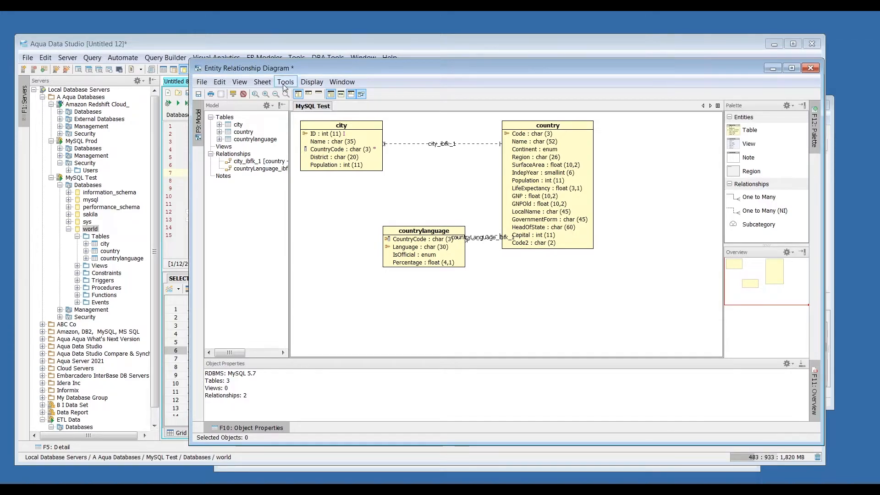
Switch to the HC_sql14.xed entity relationship diagram and move its window fully into view
click(208, 490)
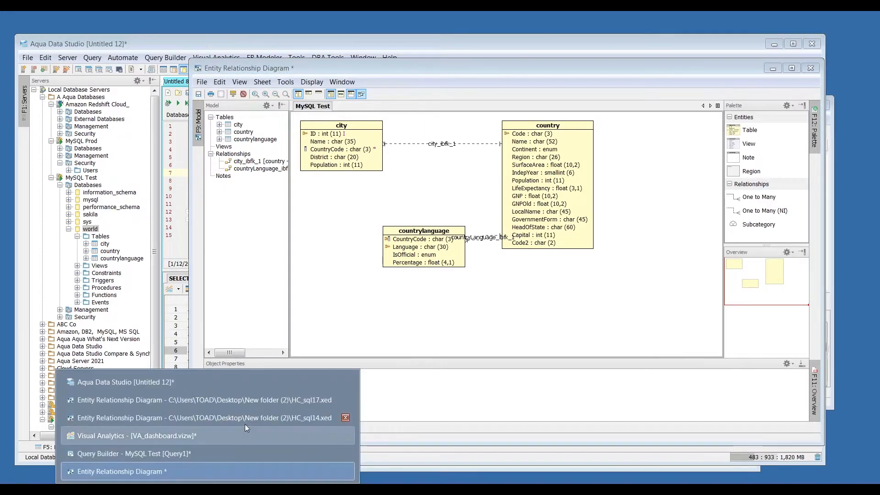
click(249, 419)
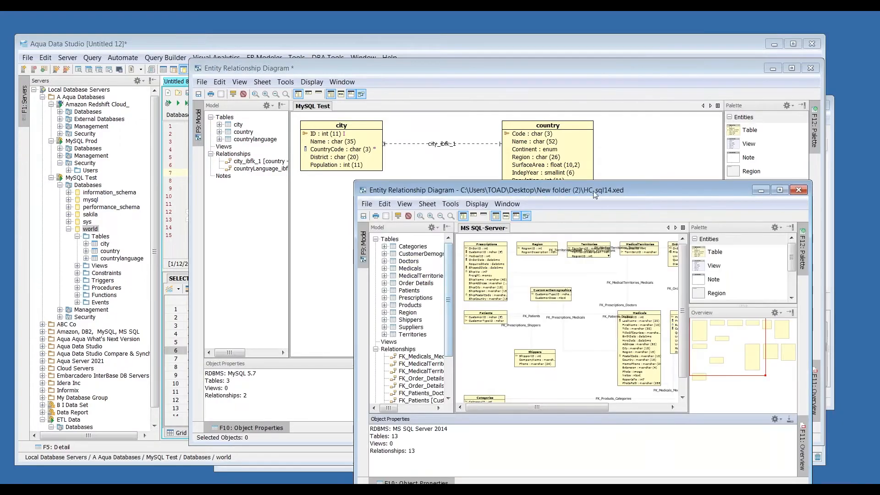
drag(588, 189, 423, 124)
Compare the HC_sql14.xed diagram with the HCsql17.xed model using the default options, and select the Categories table in the comparison
click(280, 136)
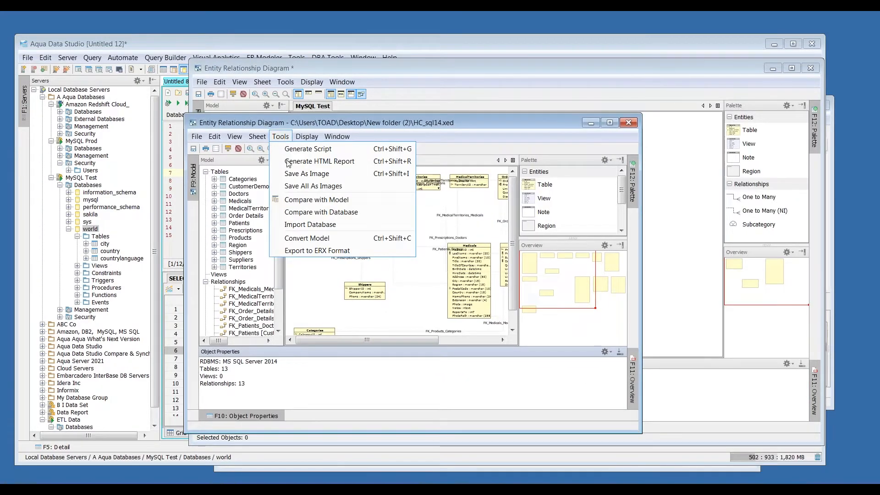
click(372, 202)
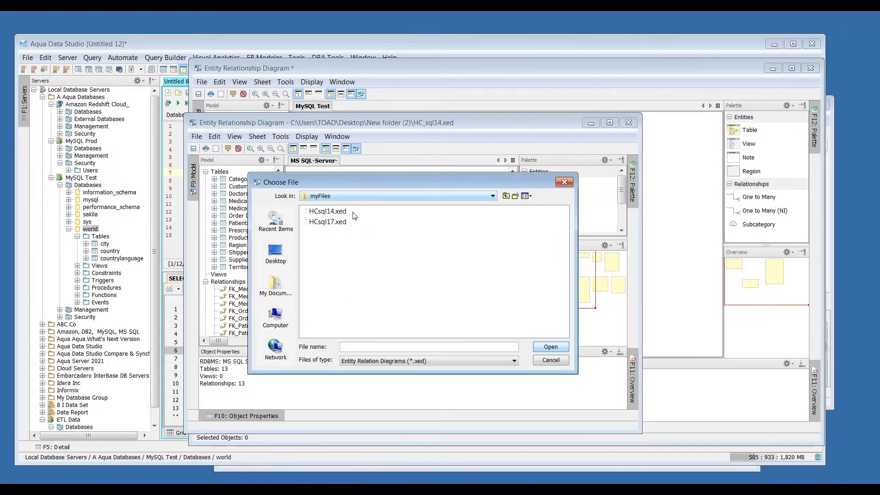
click(342, 222)
click(554, 350)
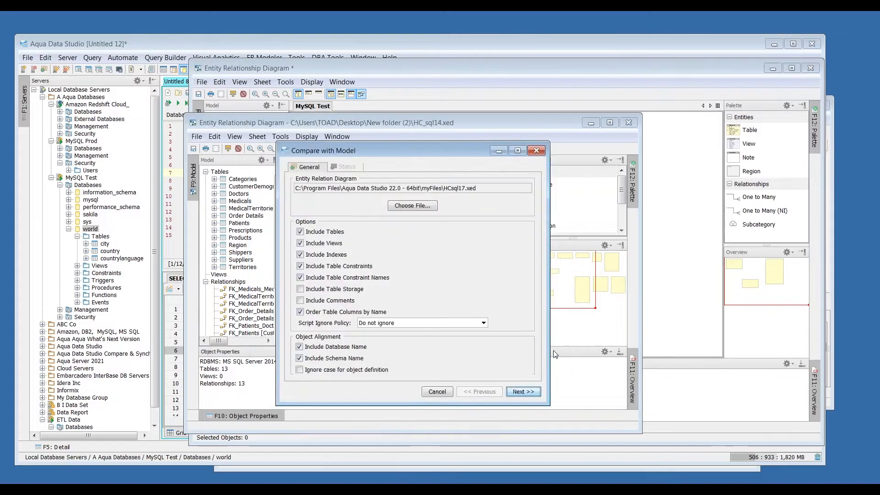
click(518, 392)
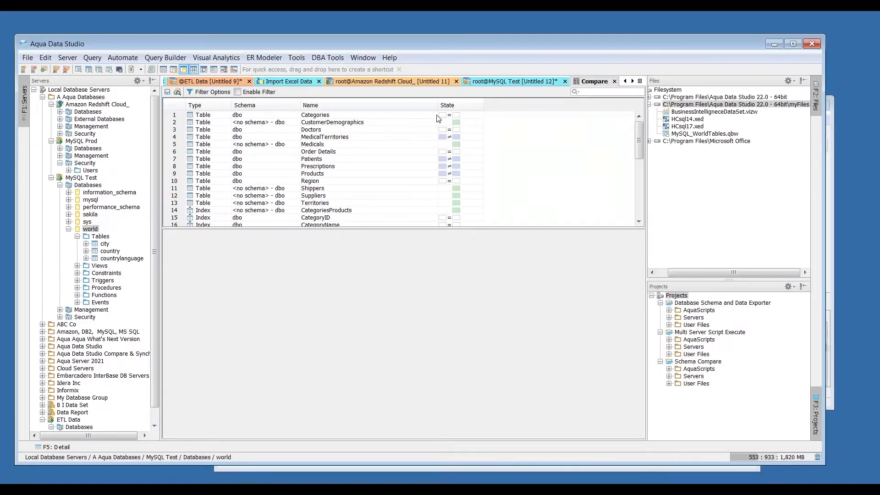
click(438, 117)
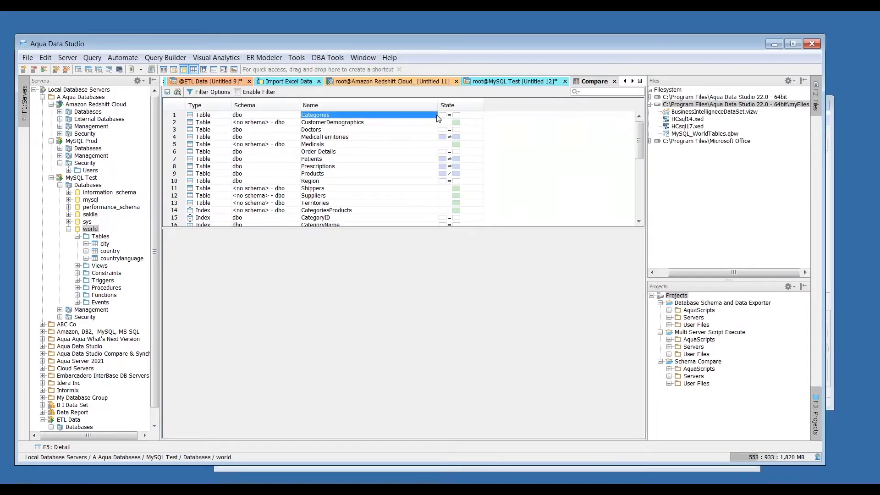
Inspect the script differences for the CustomerDemographics and MedicalTerritories tables in the model comparison
click(443, 123)
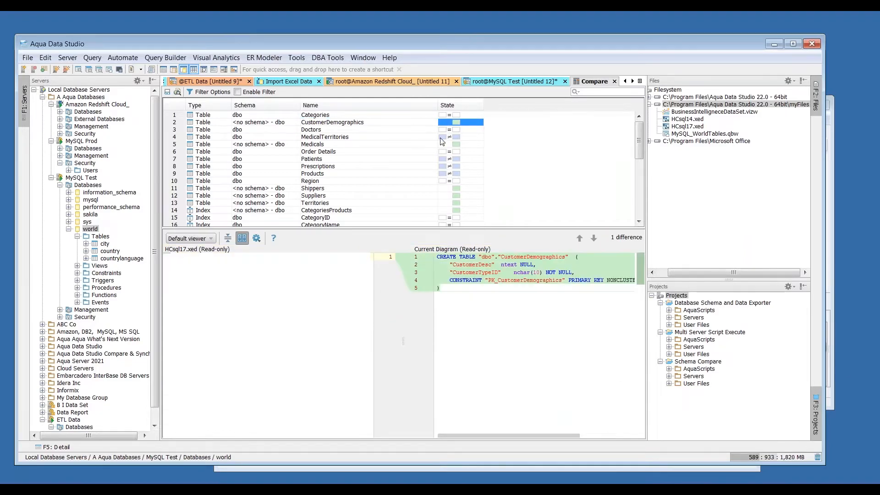
click(441, 138)
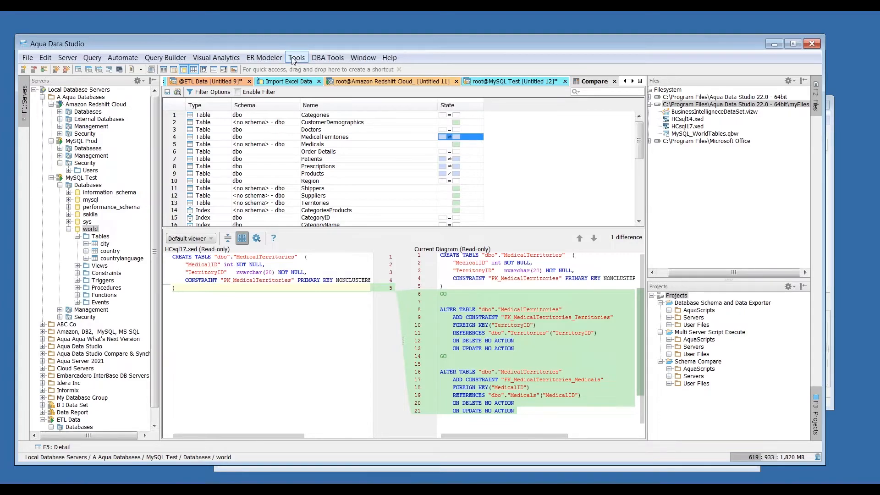
click(92, 58)
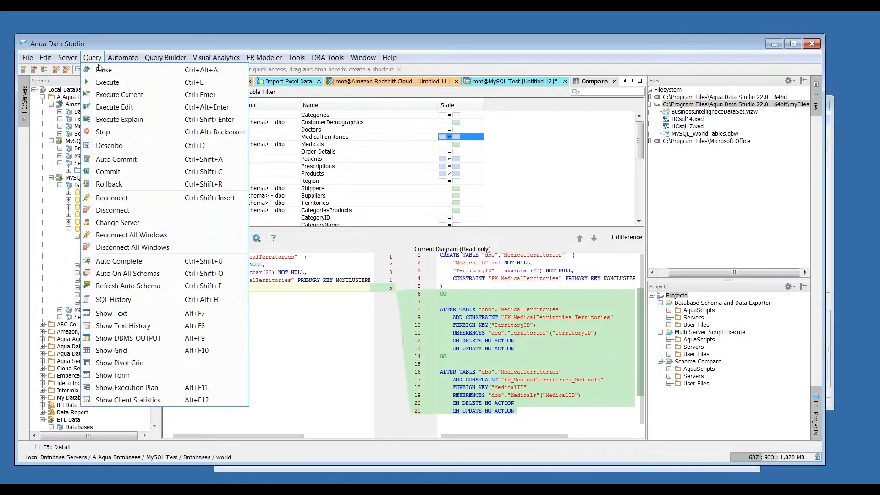
mouse_move(67, 59)
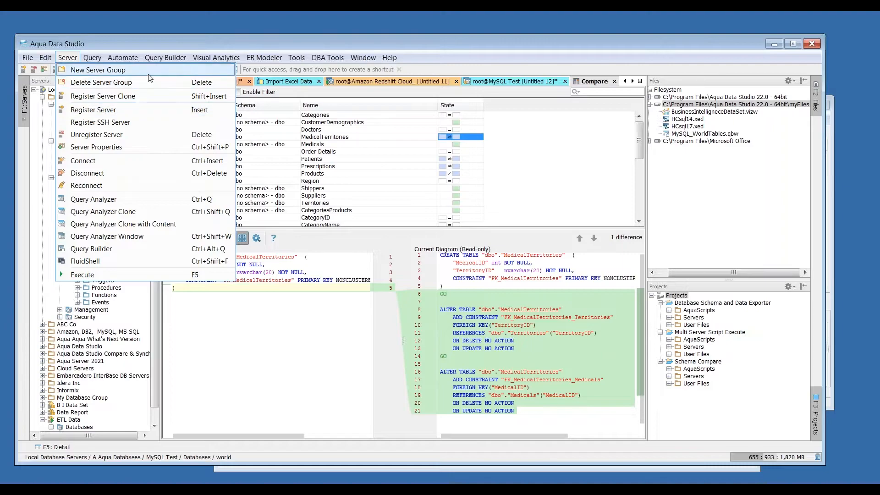
mouse_move(177, 59)
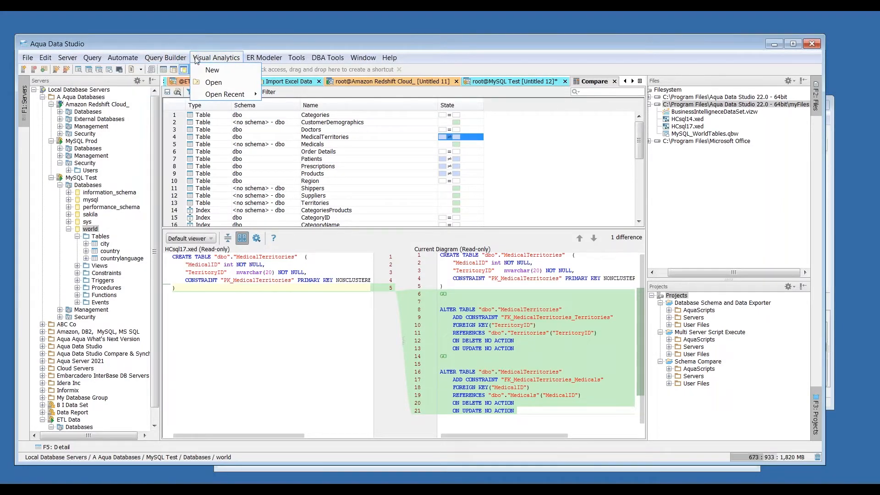
mouse_move(264, 59)
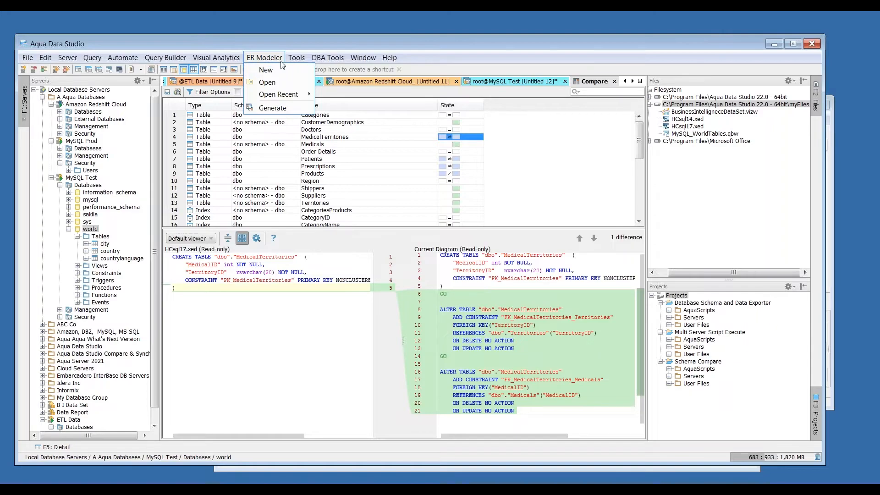
mouse_move(297, 60)
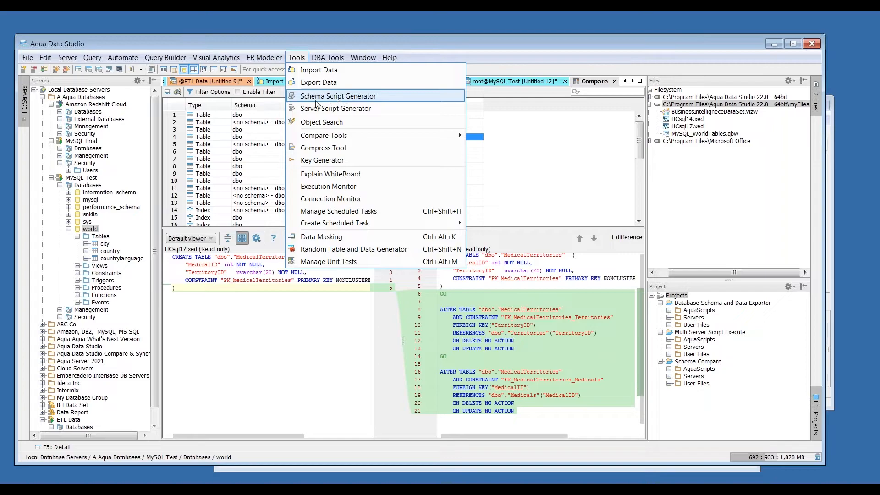
Open the Schema Script Generator for the MySQL Prod server to view its object types, and close it
double_click(90, 141)
right_click(92, 142)
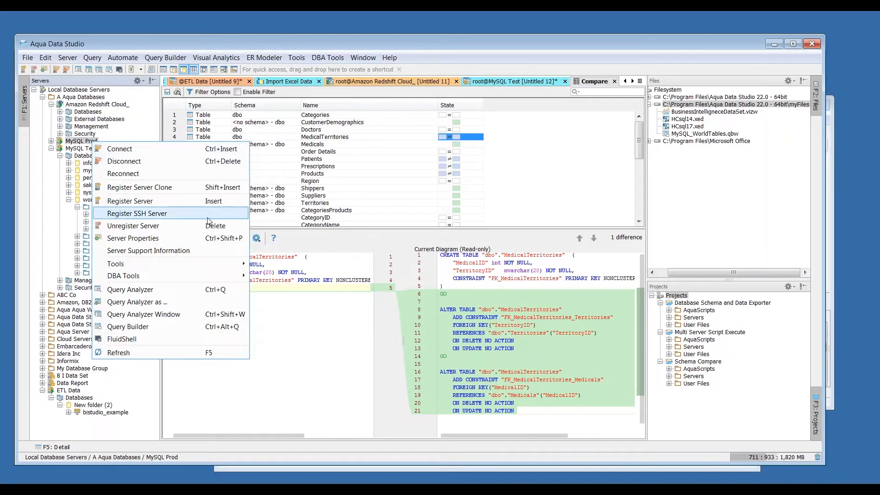
mouse_move(227, 265)
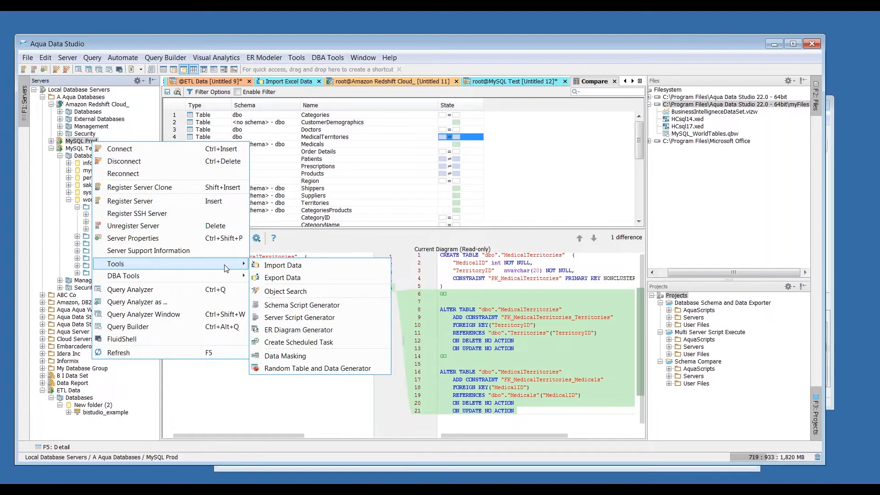
click(348, 306)
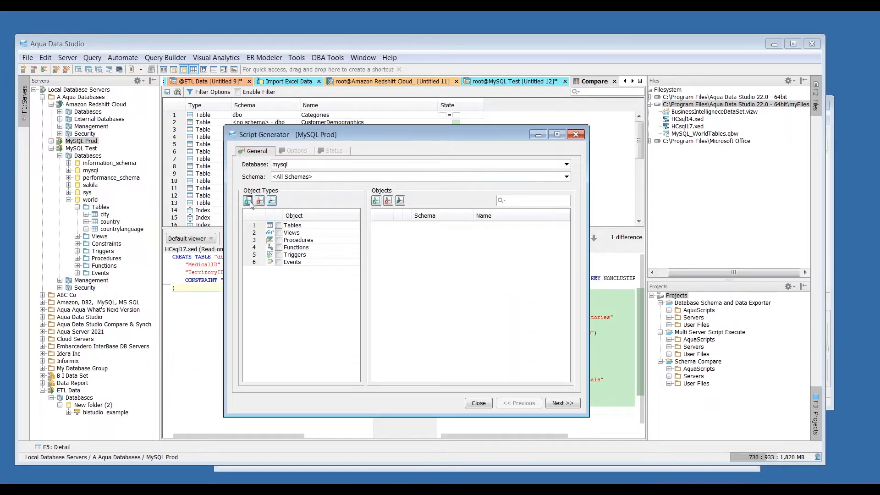
click(478, 403)
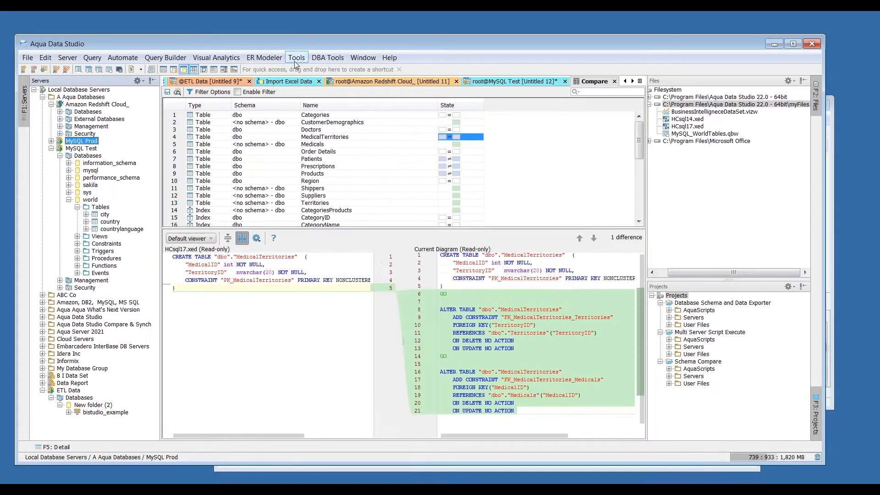
click(296, 58)
mouse_move(340, 136)
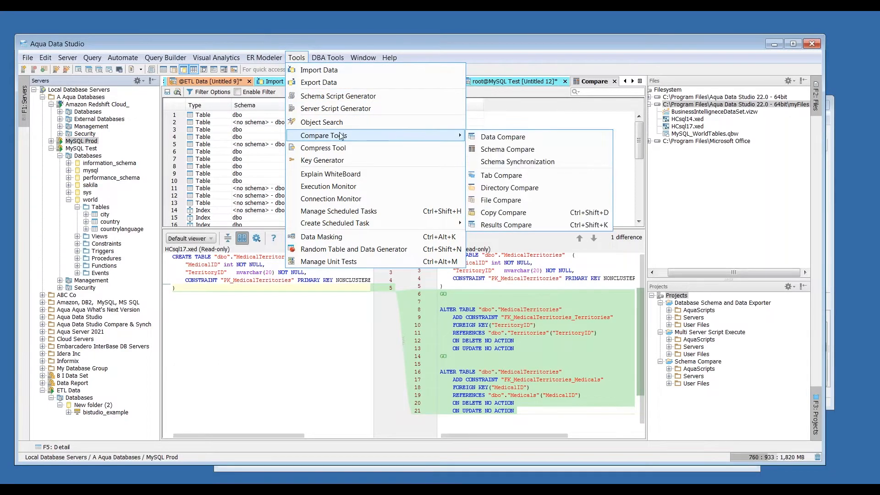
click(567, 154)
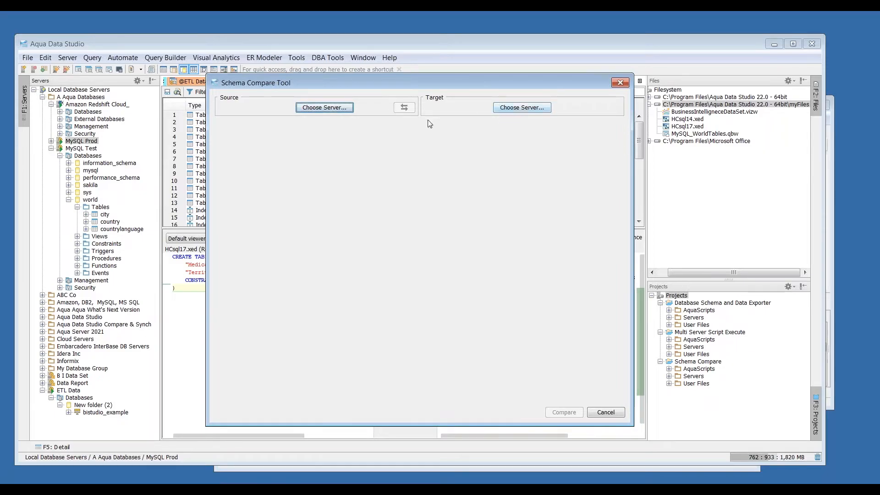
click(604, 411)
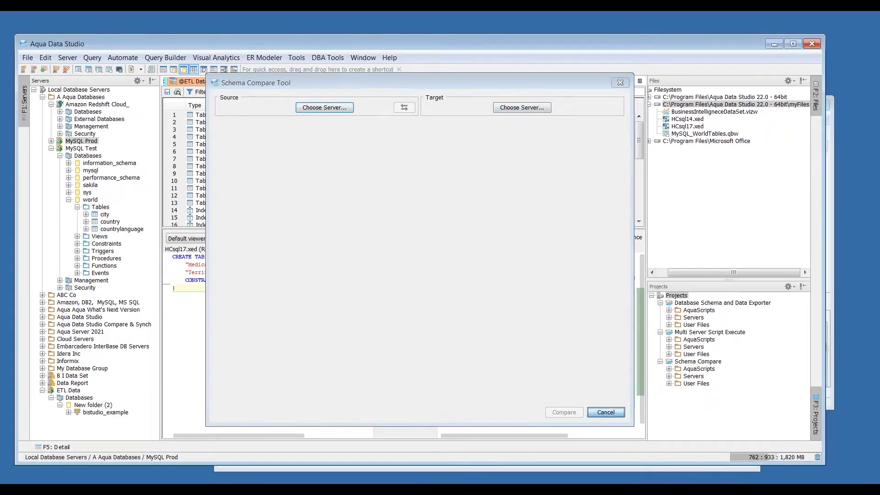
Run a schema comparison between the sakila and world databases on MySQL Prod with the default objects and options
click(51, 141)
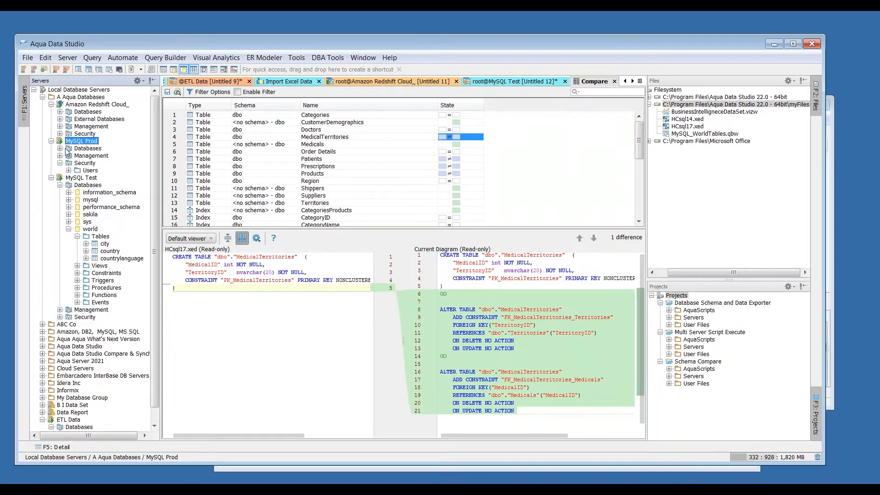
click(60, 148)
click(90, 156)
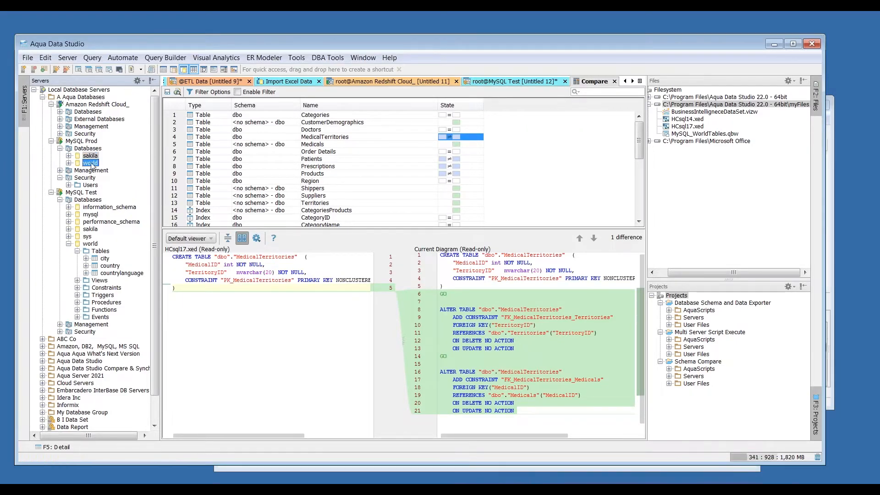
right_click(91, 164)
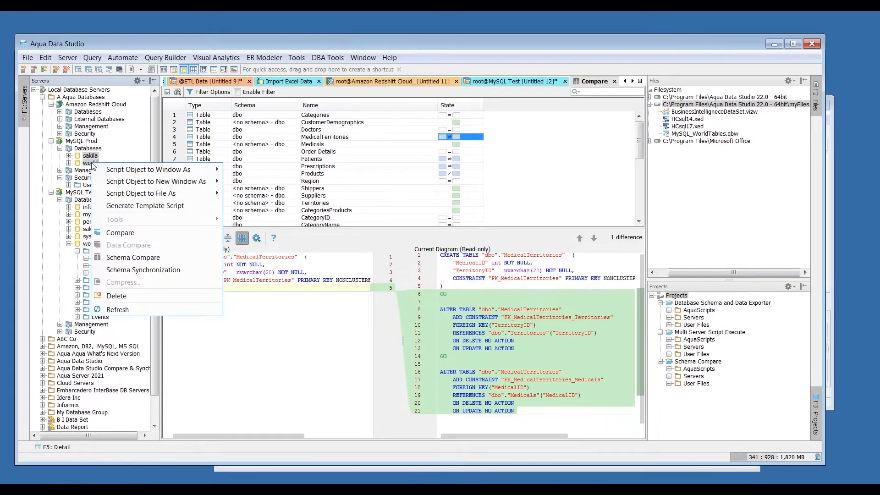
click(187, 259)
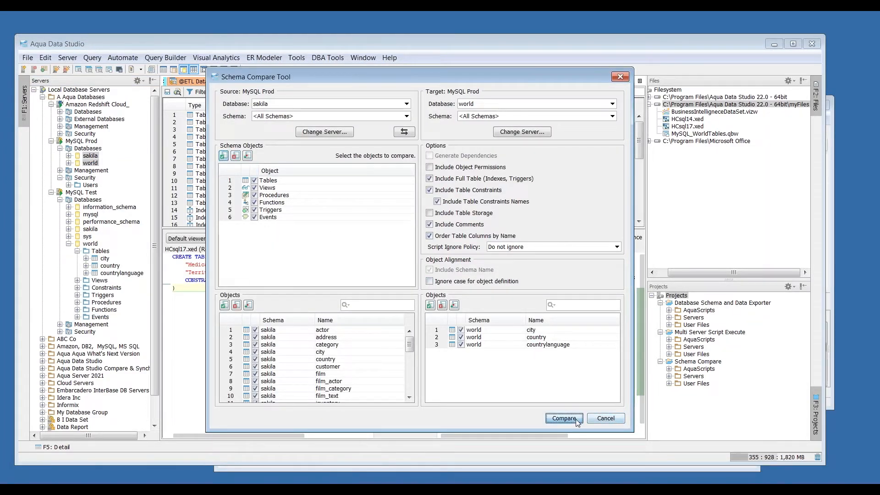
click(564, 418)
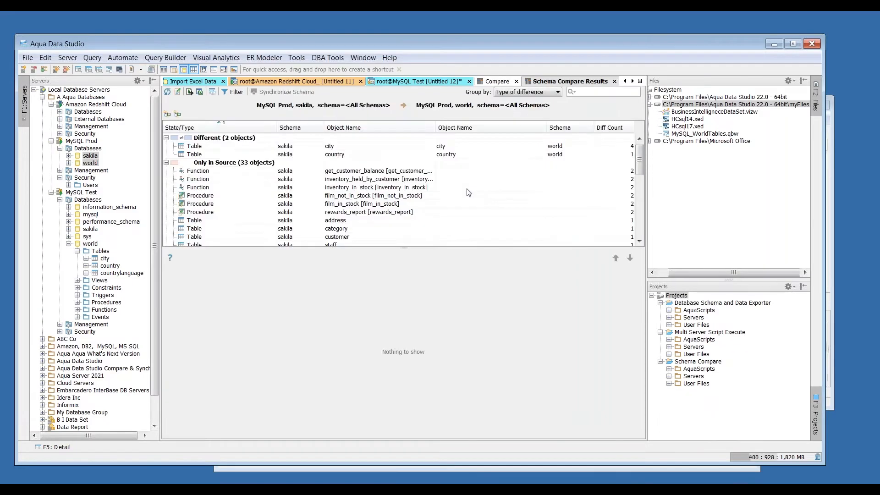
Examine the schema differences for city, inventory_in_stock, countrylanguage and inventory_held_by_customer in the comparison results
click(425, 147)
click(415, 186)
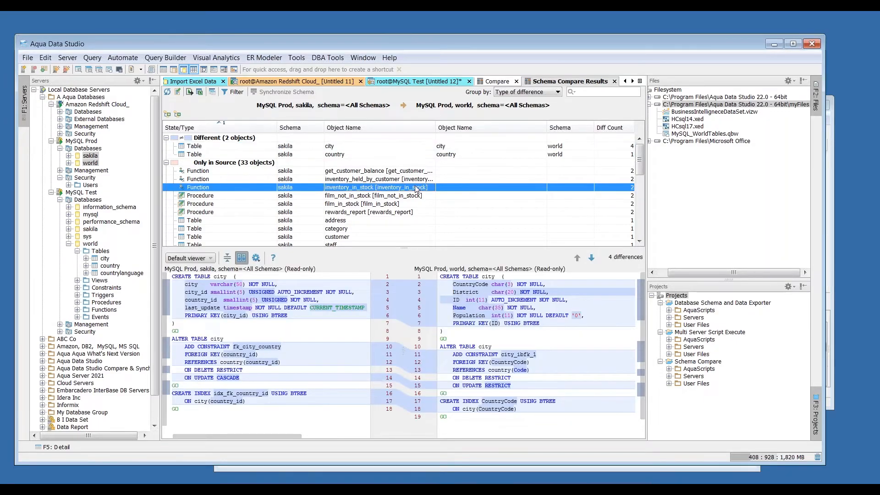
scroll(639, 243, down, 8)
click(619, 242)
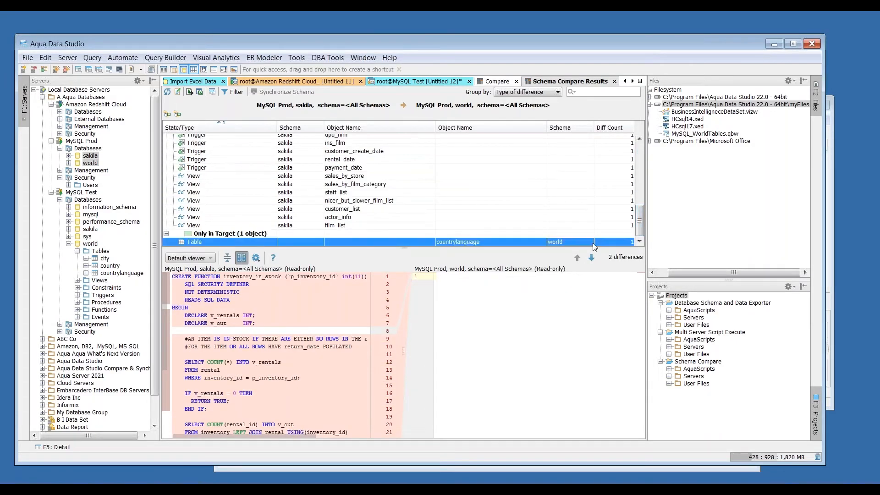
scroll(371, 163, up, 8)
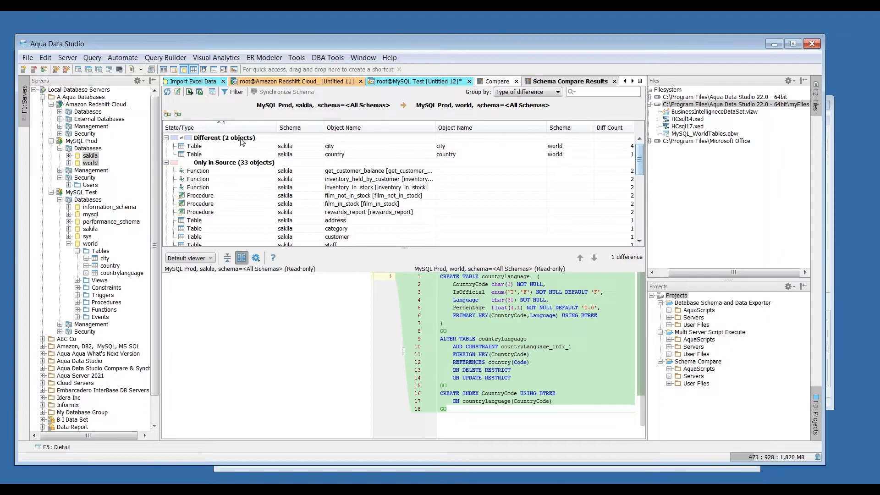
click(227, 177)
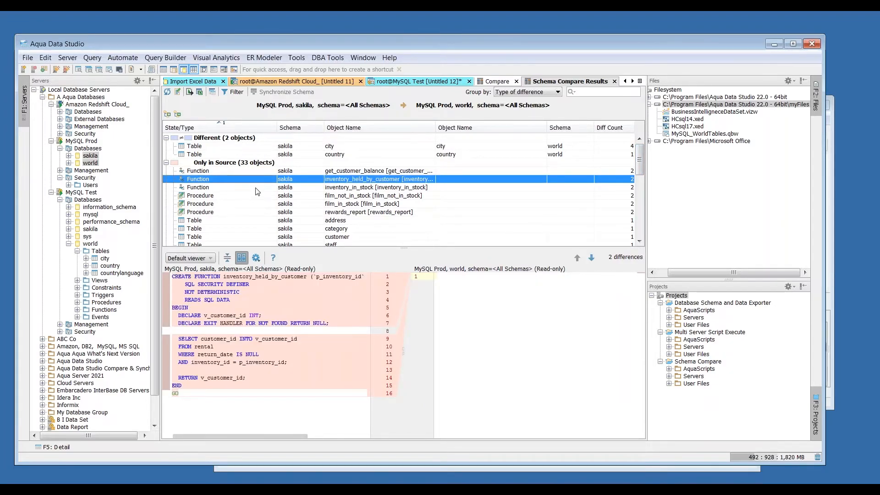
click(300, 61)
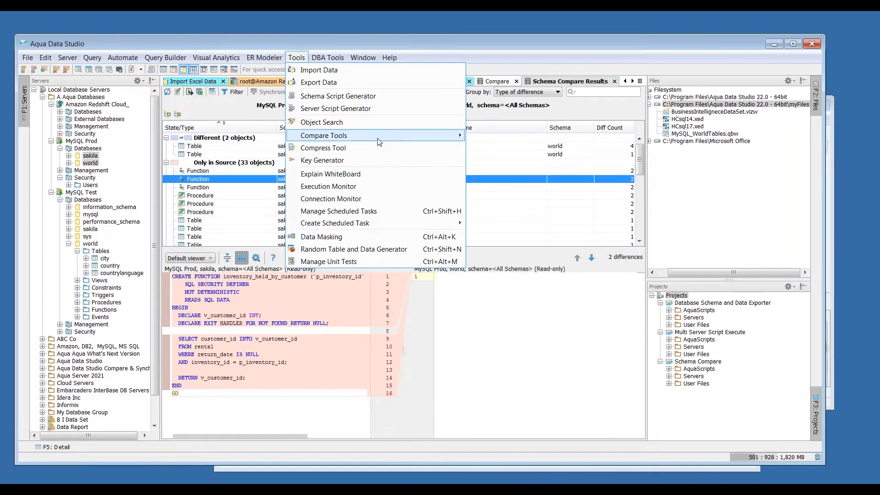
mouse_move(395, 138)
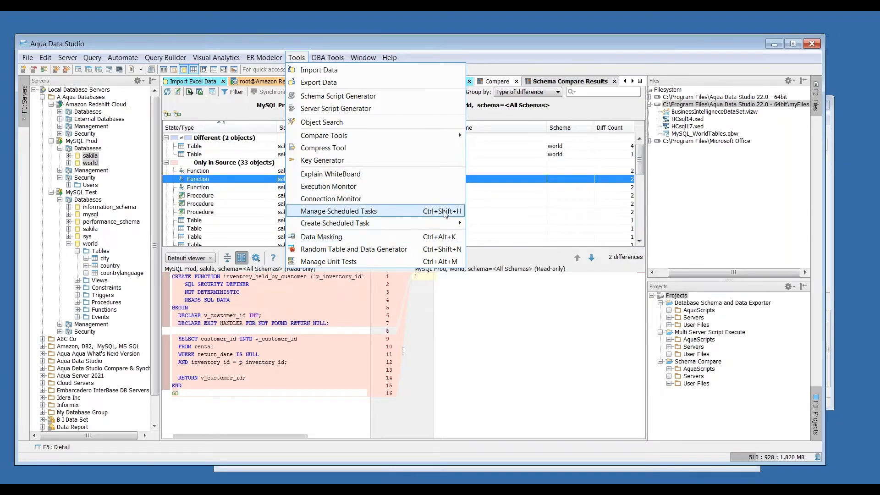
mouse_move(458, 223)
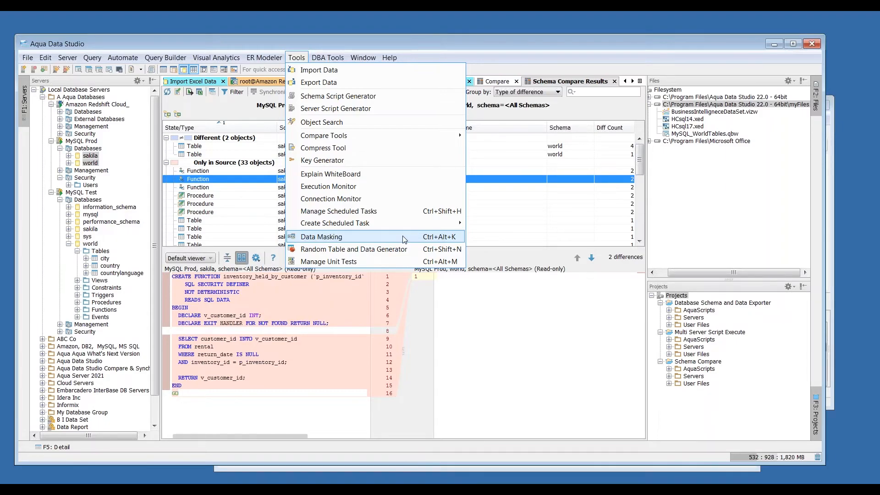
Open a FluidShell session on the MySQL Prod server and enter two blank lines at its prompt
double_click(92, 142)
right_click(93, 141)
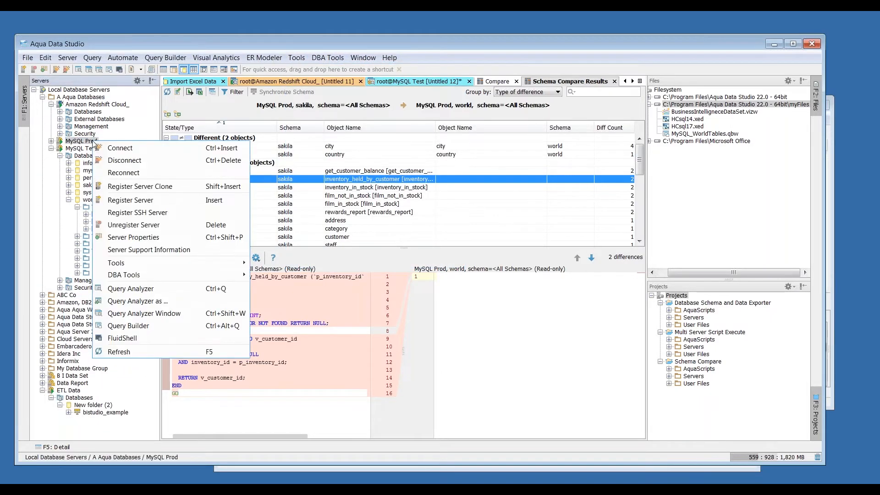
click(225, 340)
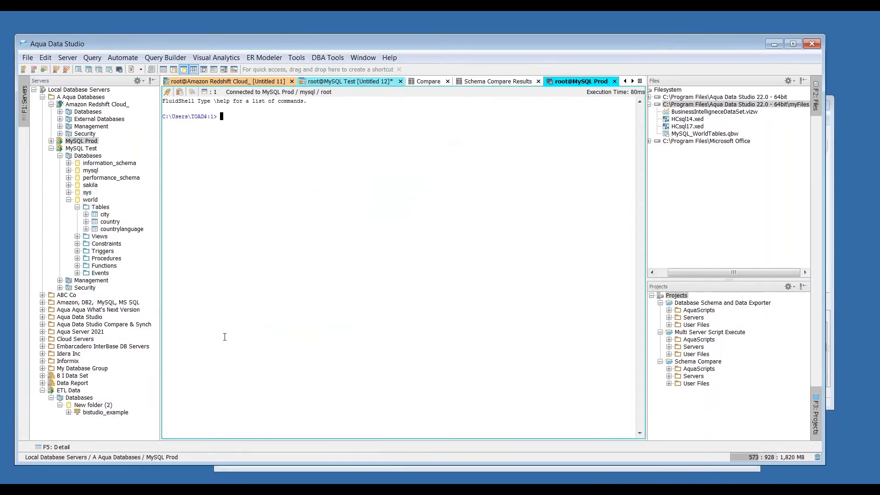
key(Return)
key(Return)
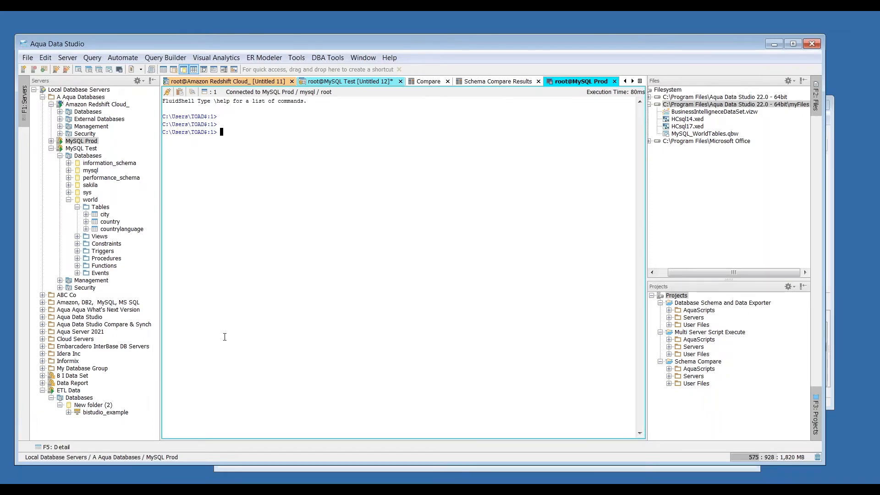
List the available FluidShell commands with \help, and leave the manual to return to the shell prompt
text(\help)
key(Return)
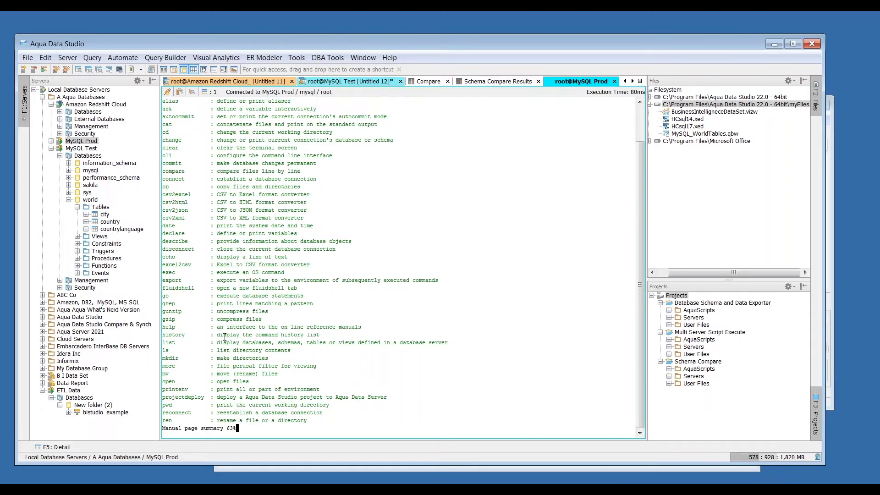
key(q)
key(Return)
key(Return)
key(Return)
key(Return)
key(Return)
key(Return)
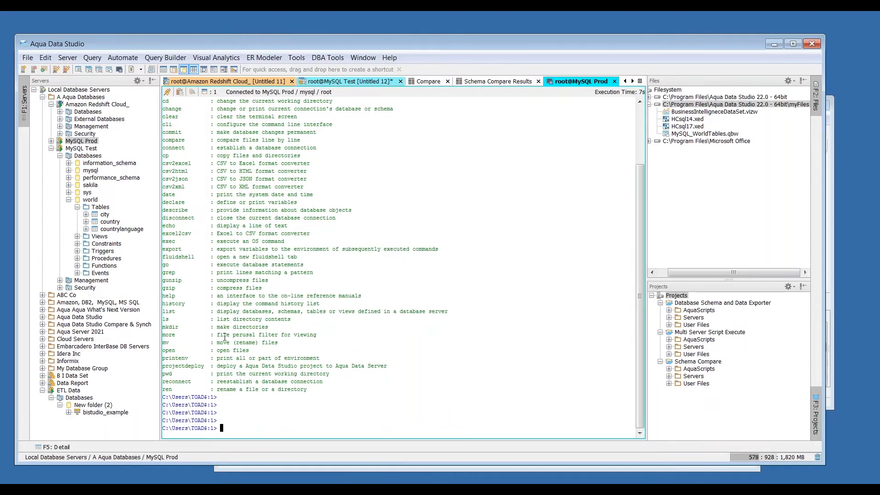
Switch to the web browser and view the Aqua Data Studio PDF datasheet and the version 22.1 documentation page
click(236, 83)
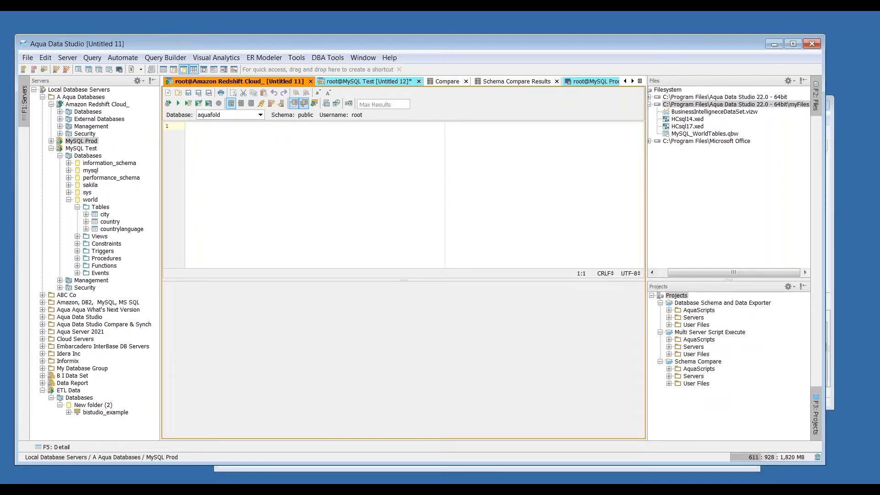
mouse_move(101, 490)
click(144, 455)
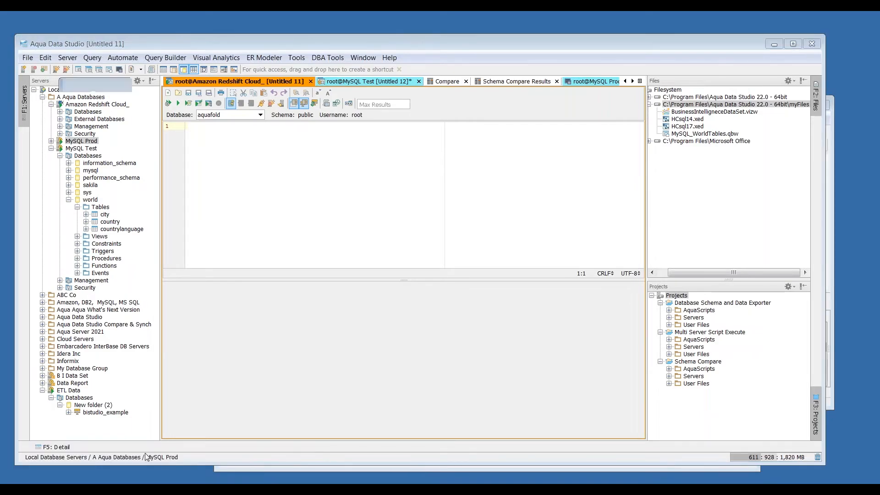
click(565, 98)
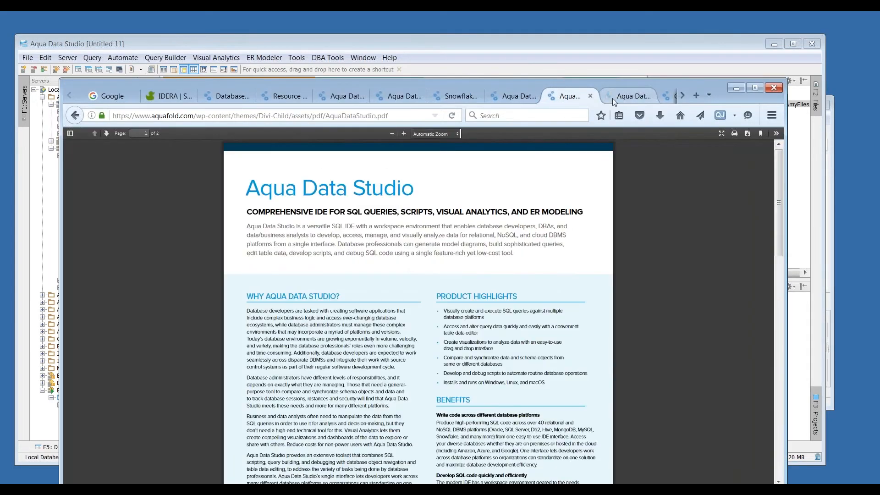
click(622, 98)
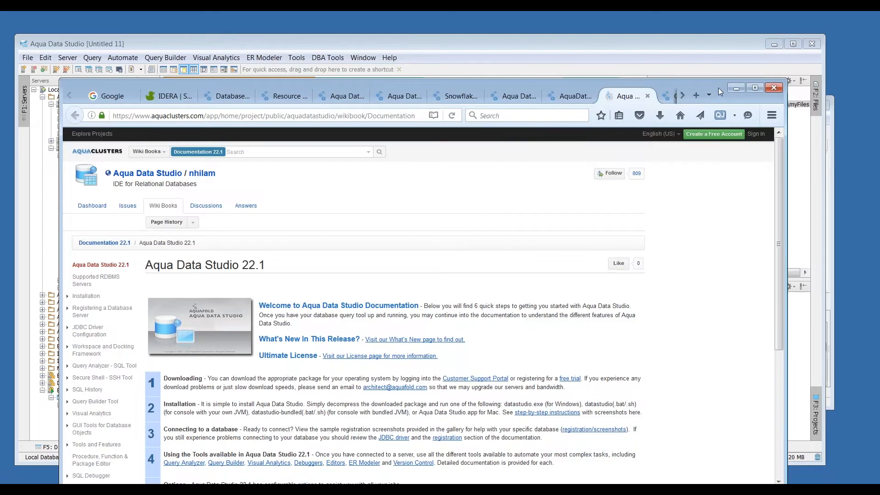
View the Query Analyzer - SQL Tool documentation page, then collapse its subtopics and look through the remaining contents down to FluidShell and Options
drag(719, 86, 715, 53)
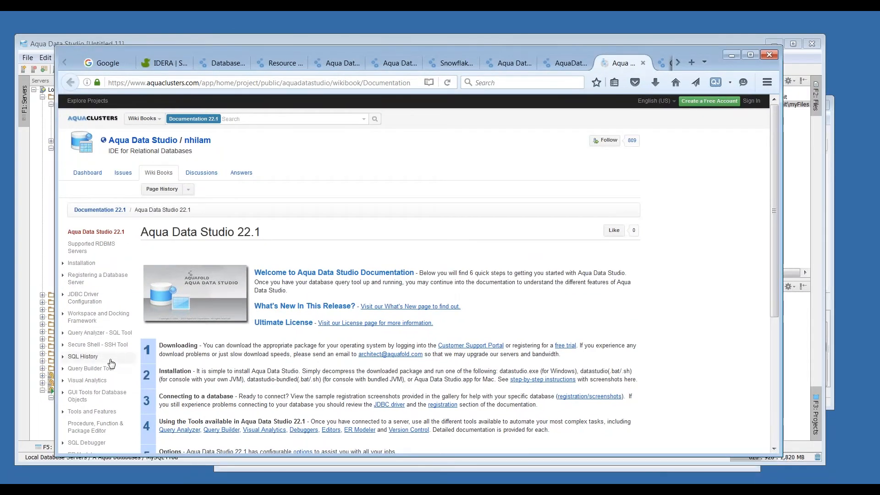
click(81, 334)
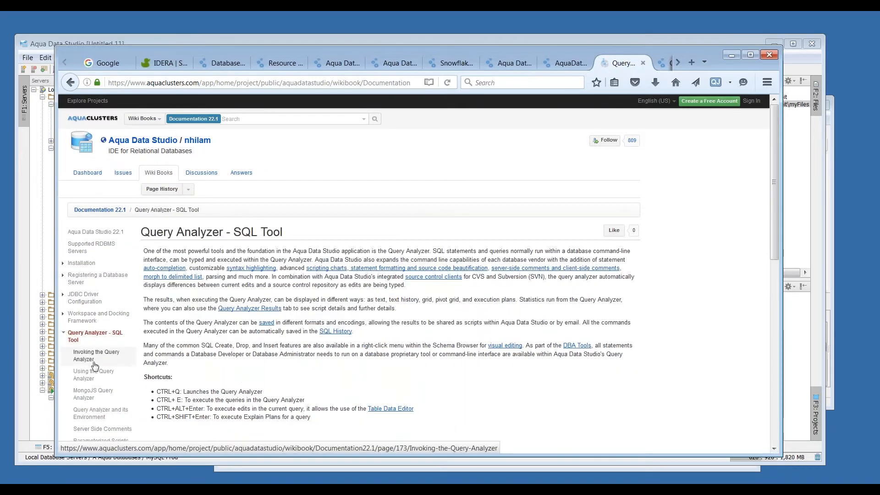
scroll(205, 326, down, 6)
scroll(209, 325, up, 6)
click(63, 335)
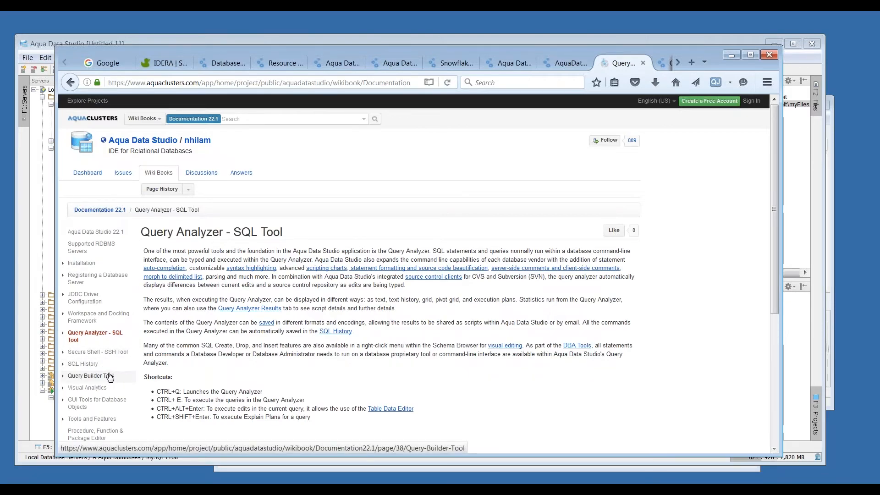
scroll(107, 349, down, 2)
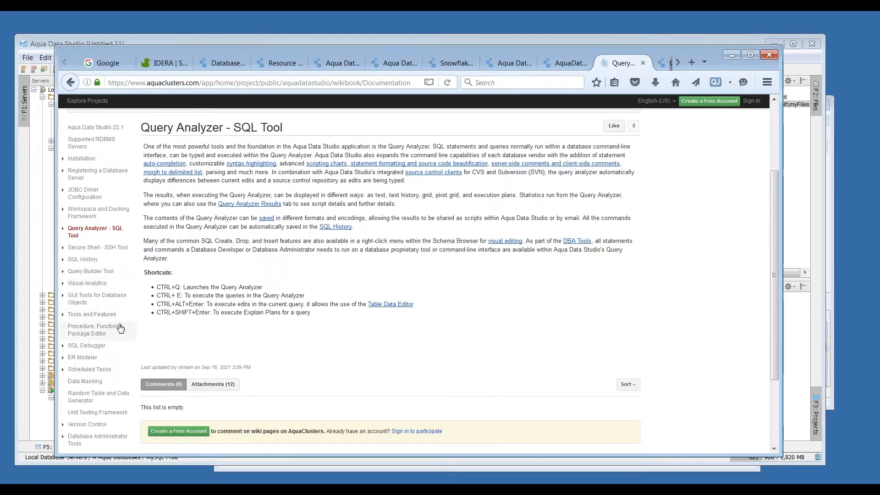
scroll(120, 328, down, 2)
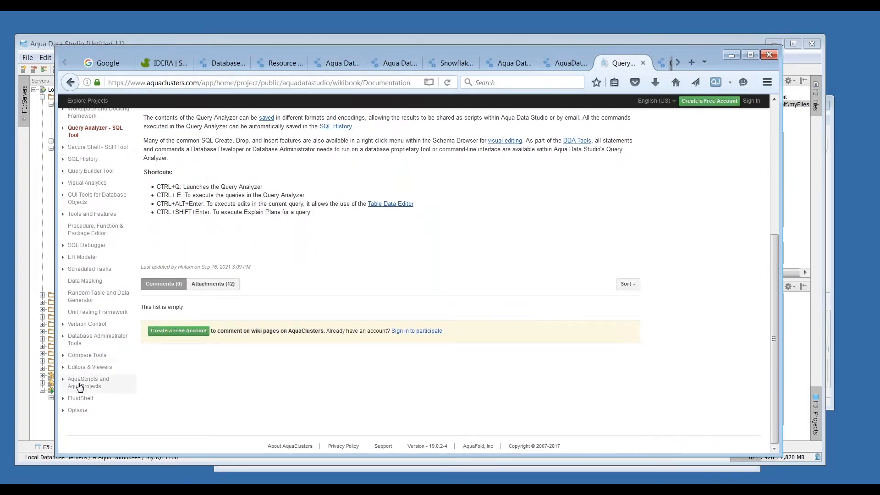
scroll(161, 390, up, 5)
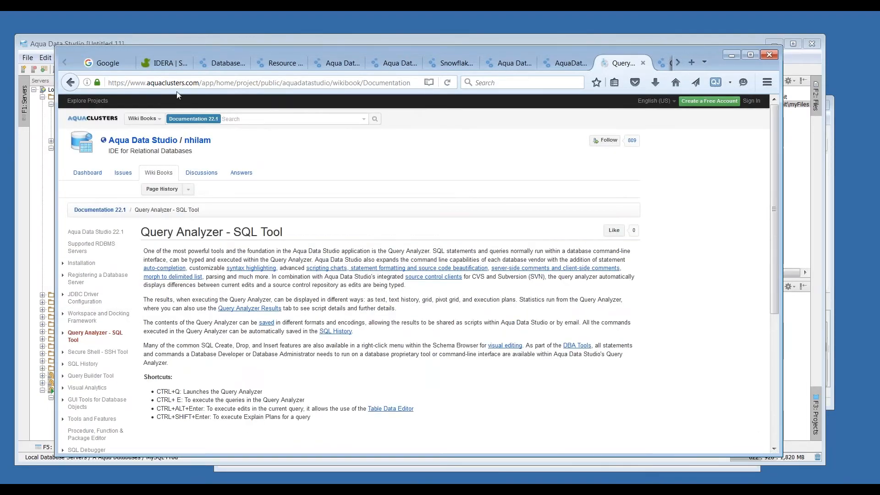
View the Aqua Data Studio for Oracle page and look through the video list in the Aqua Data Studio Resource Center
click(398, 67)
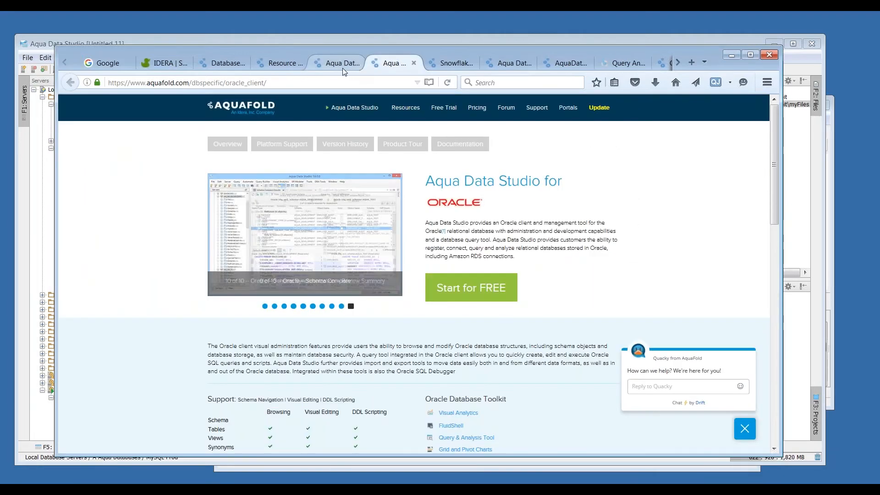
click(342, 67)
click(288, 64)
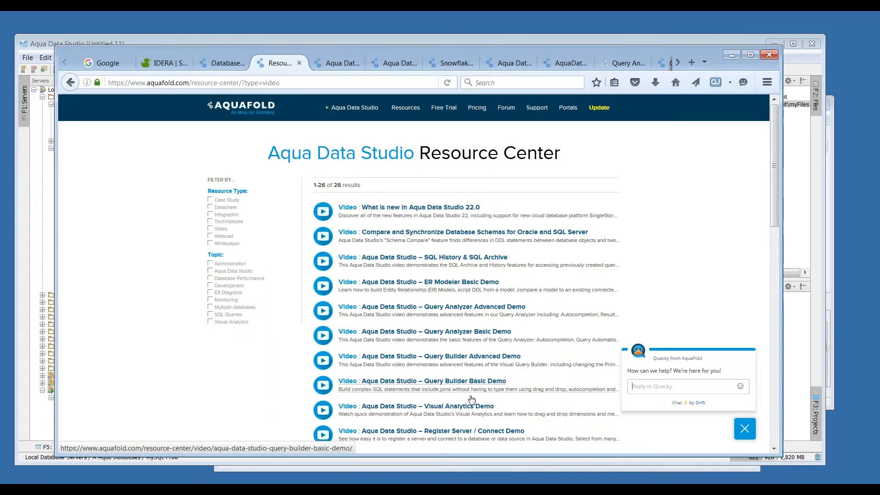
scroll(479, 385, down, 3)
scroll(479, 385, up, 3)
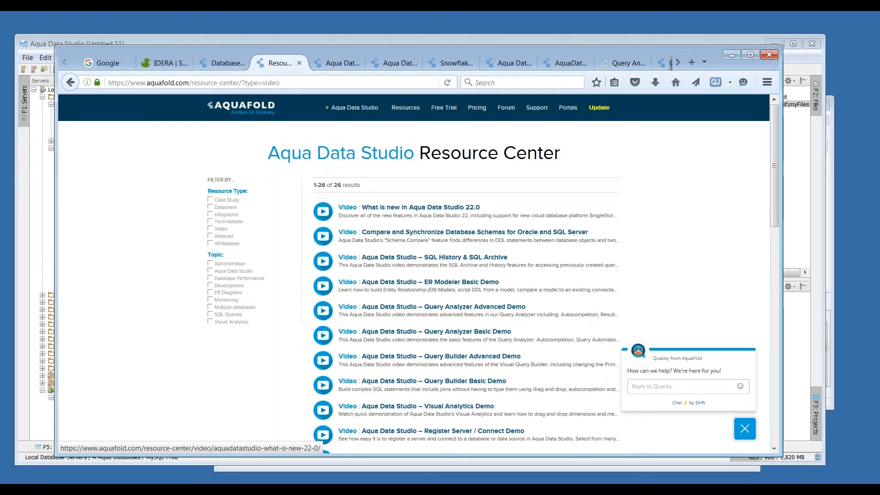
Look over the aquafold.com home page, from the Aqua Data Studio 22.1 release banner to the video, case study and product demo sections
click(218, 64)
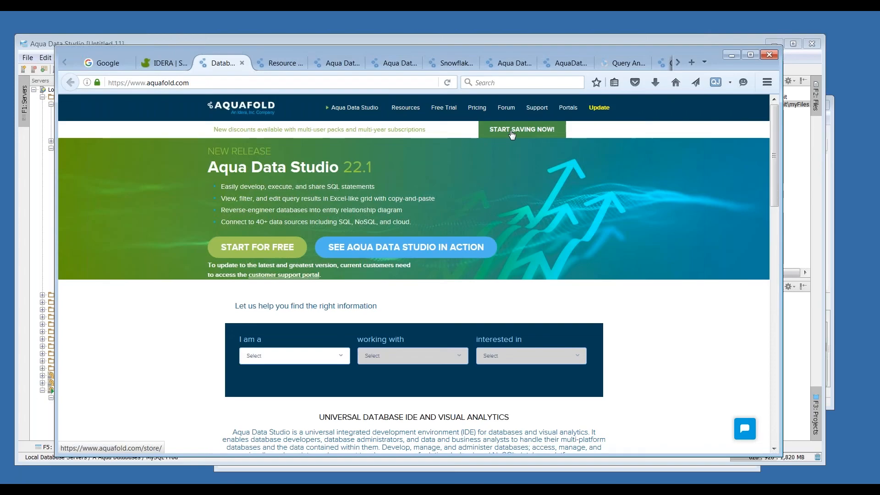
scroll(620, 248, down, 5)
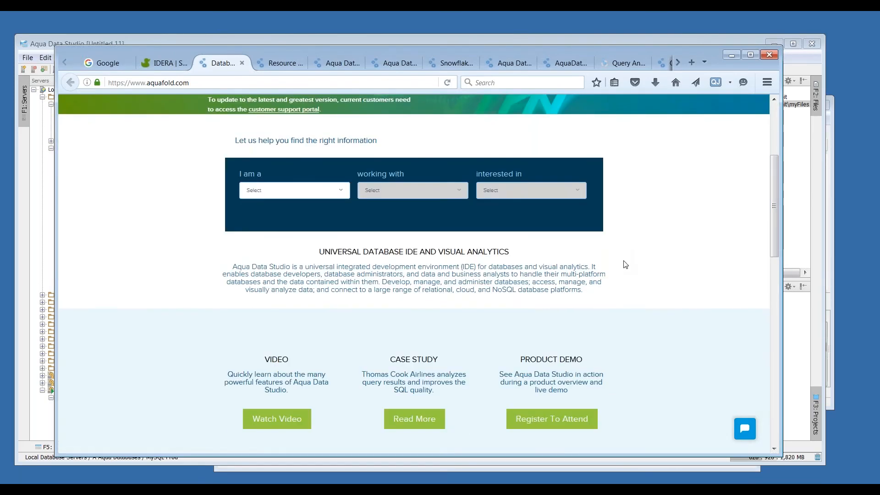
scroll(637, 297, up, 4)
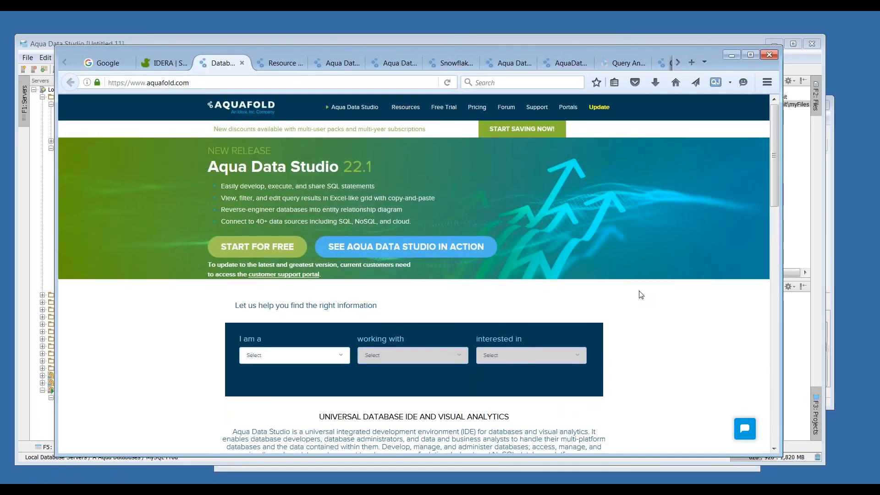
scroll(641, 295, down, 4)
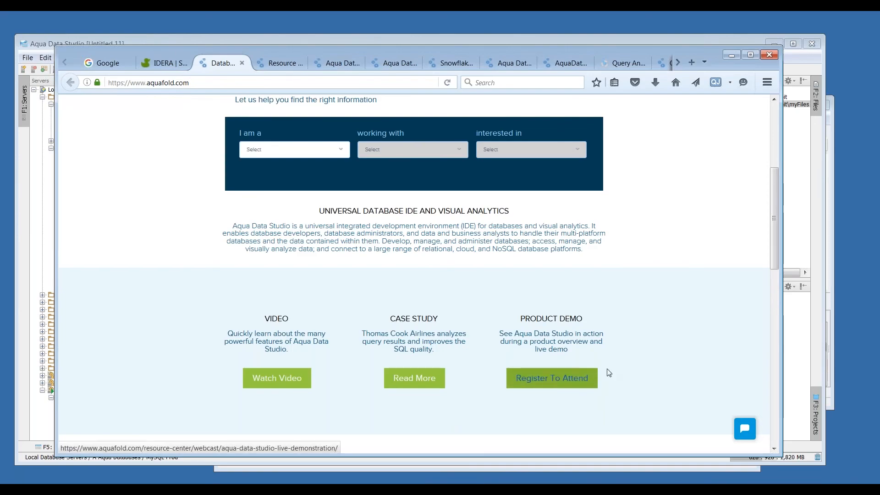
scroll(636, 361, up, 5)
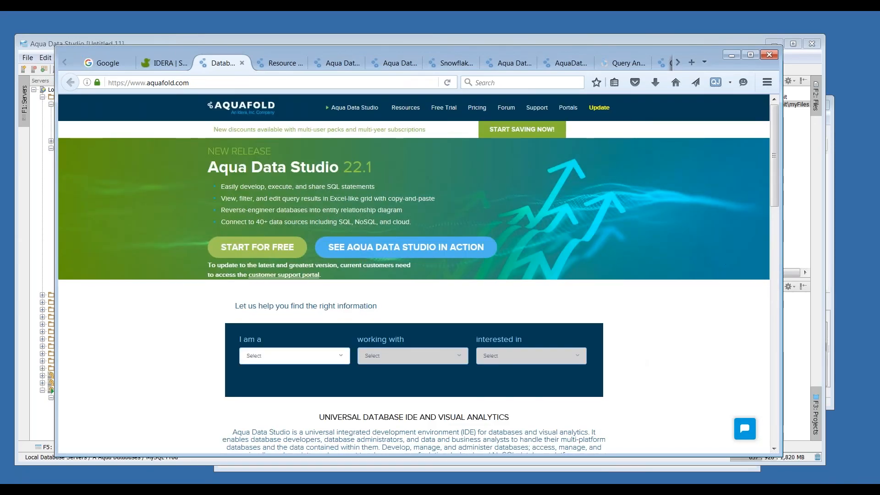
click(873, 50)
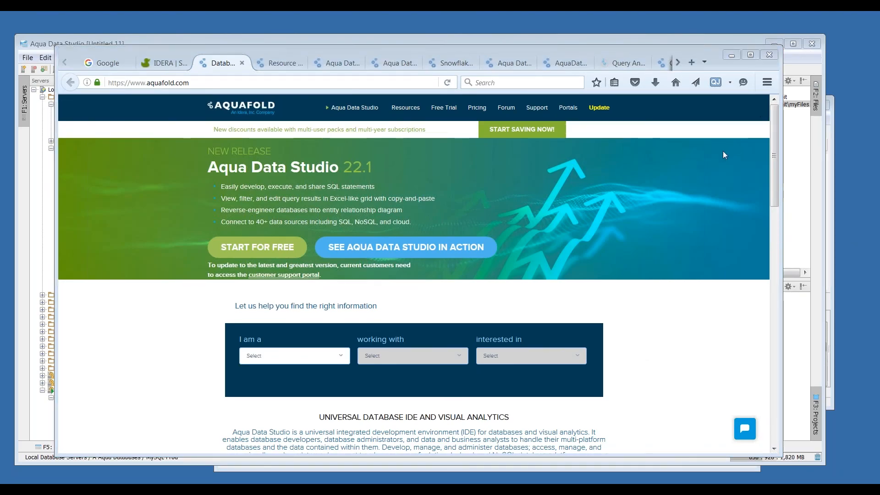